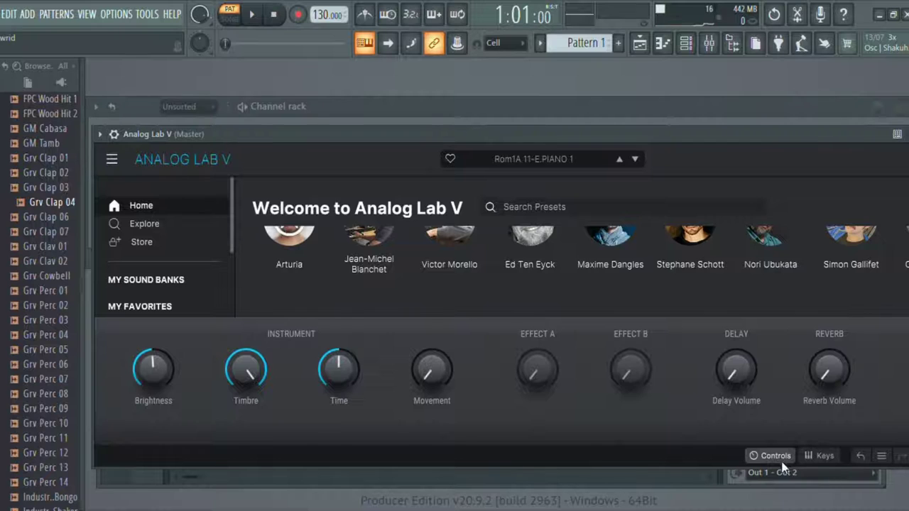
# Browse the Electric Piano presets in Analog Lab V and load Distant Lovers
pyautogui.click(775, 457)
pyautogui.scroll(3, 523, 333)
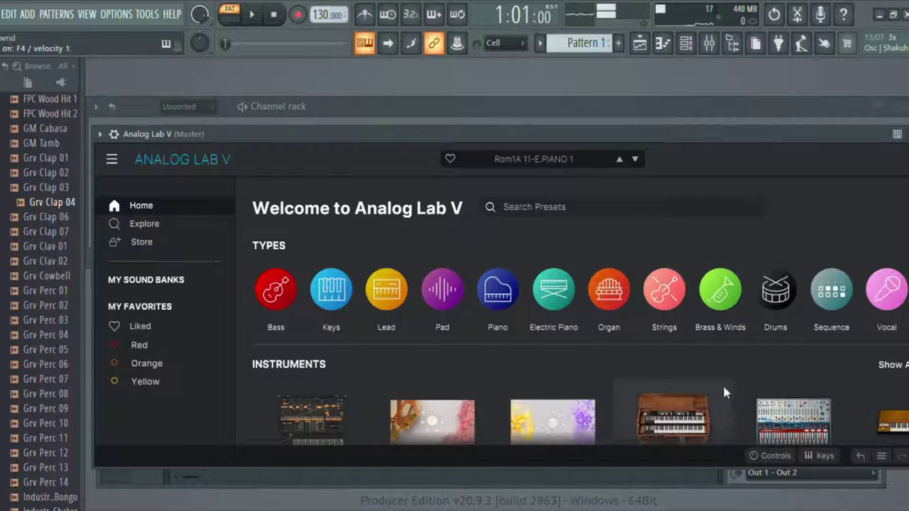
pyautogui.moveTo(548, 293)
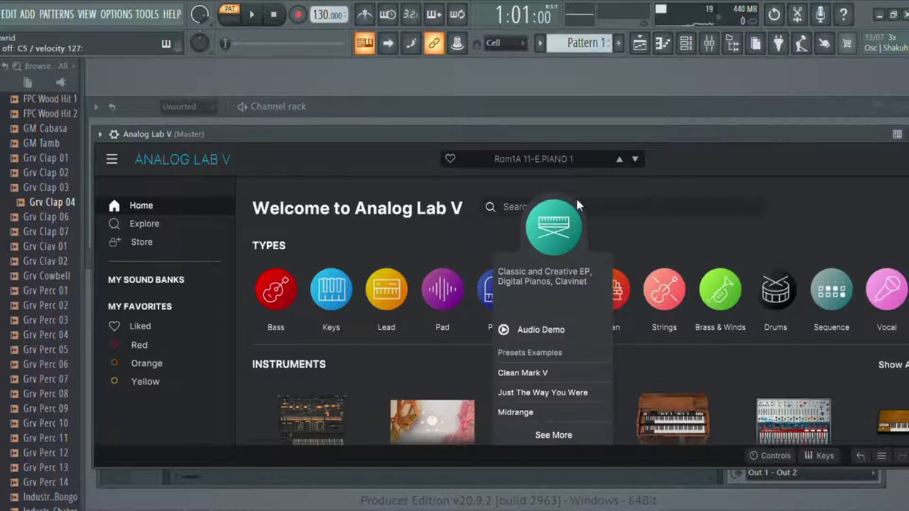
pyautogui.click(565, 238)
pyautogui.scroll(-2, 568, 327)
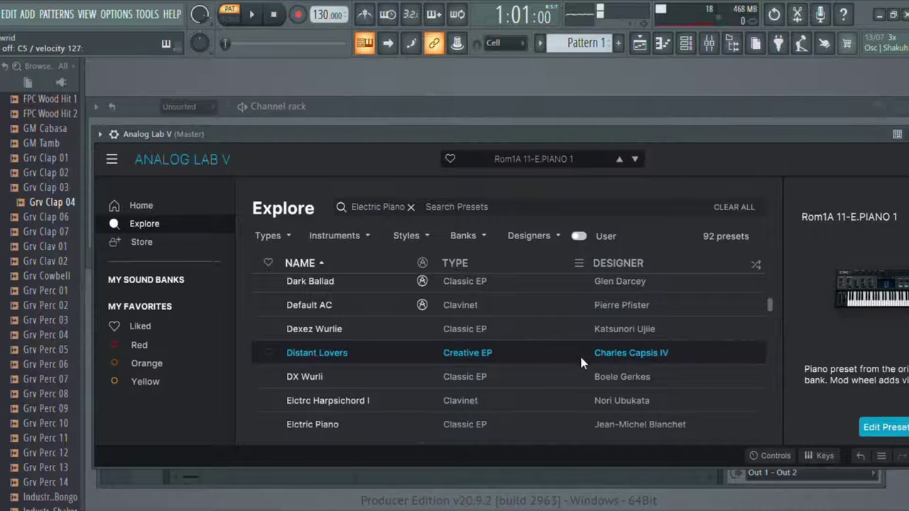
pyautogui.click(580, 351)
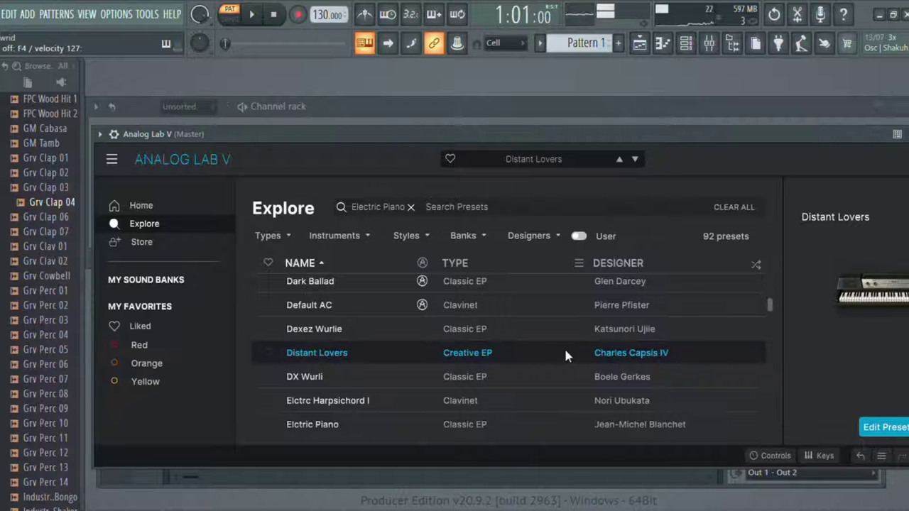
# Open the piano roll for the Analog Lab V channel and place an F4, A4 and C5 chord at the start of bar 1
pyautogui.click(322, 113)
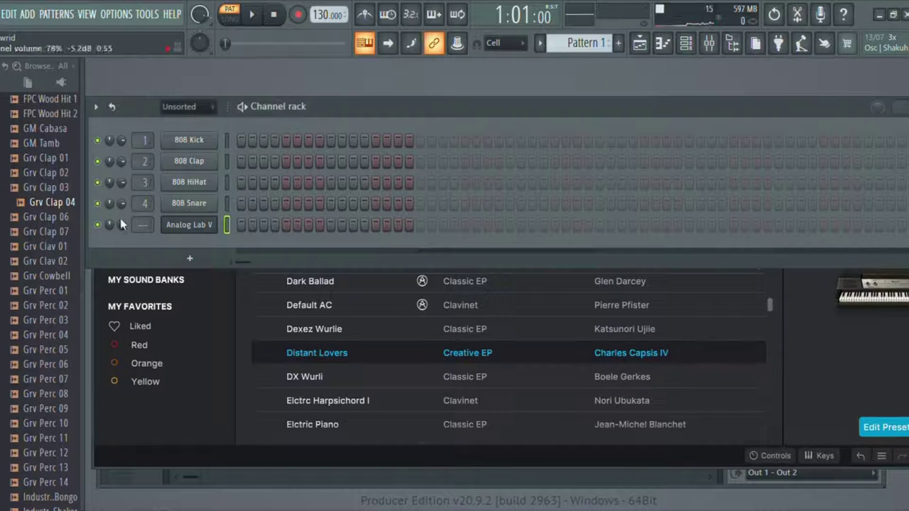
pyautogui.press('F7')
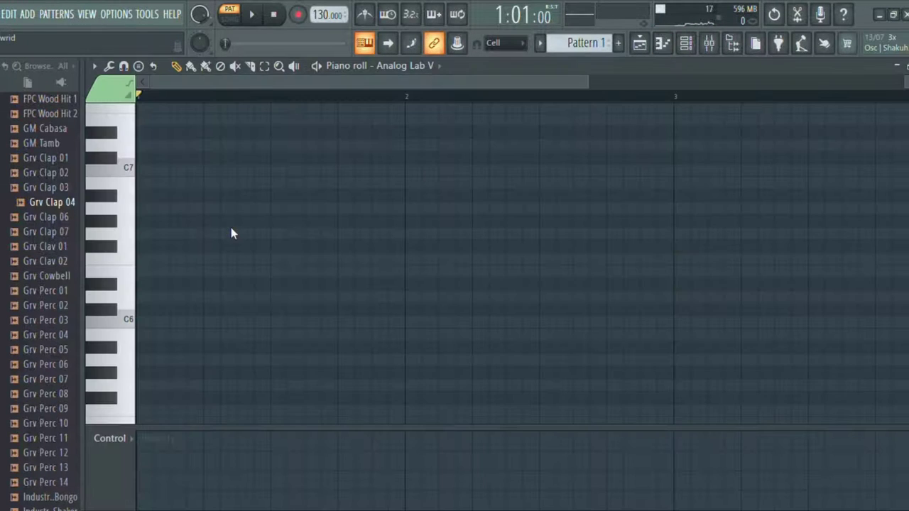
pyautogui.scroll(-5, 277, 265)
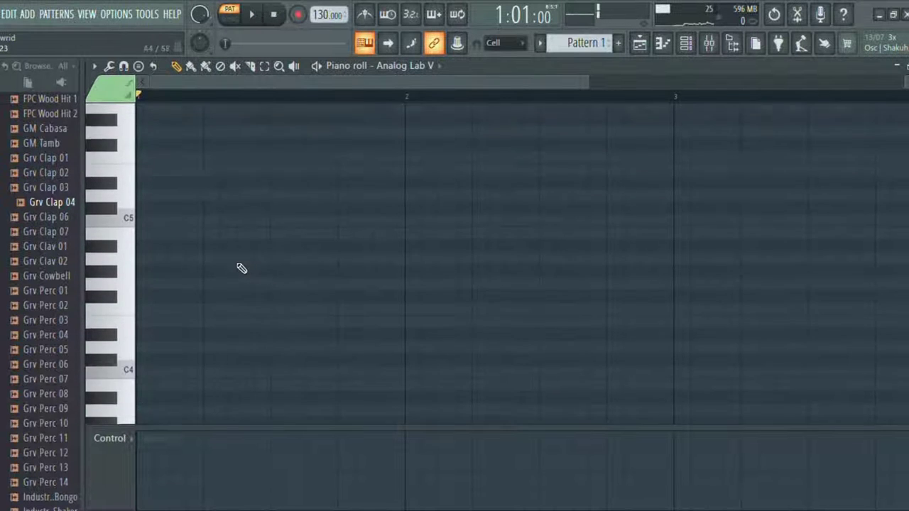
pyautogui.scroll(-4, 241, 268)
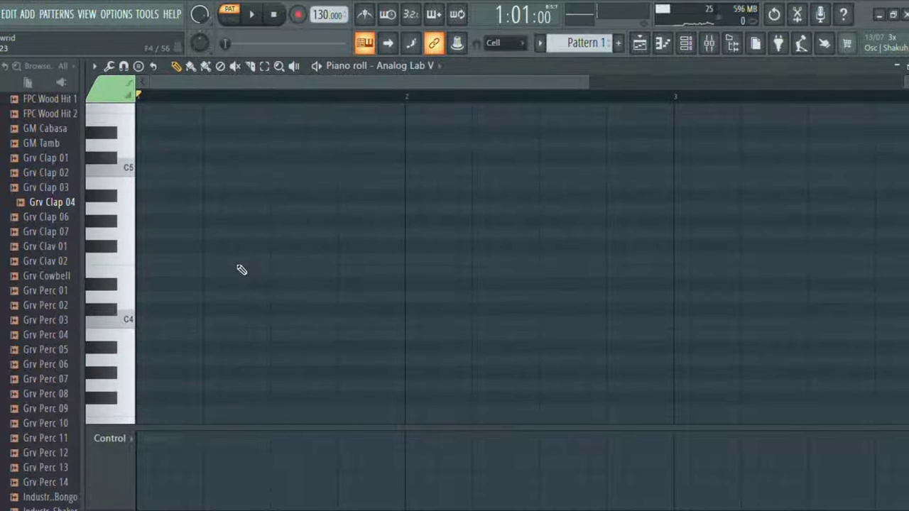
pyautogui.click(143, 260)
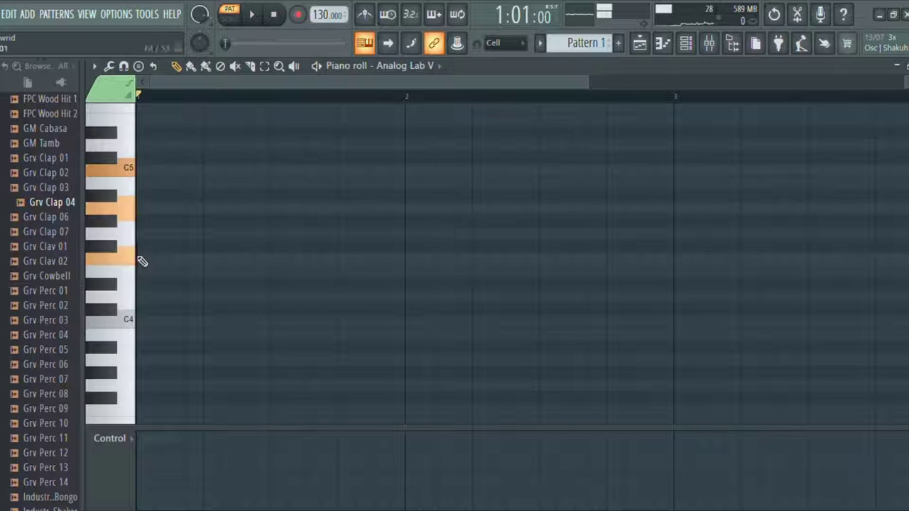
pyautogui.click(147, 209)
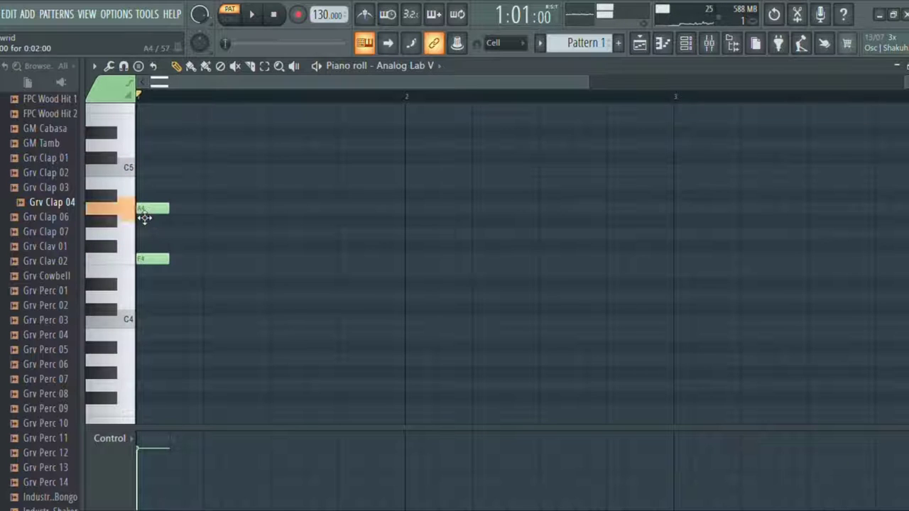
pyautogui.click(147, 172)
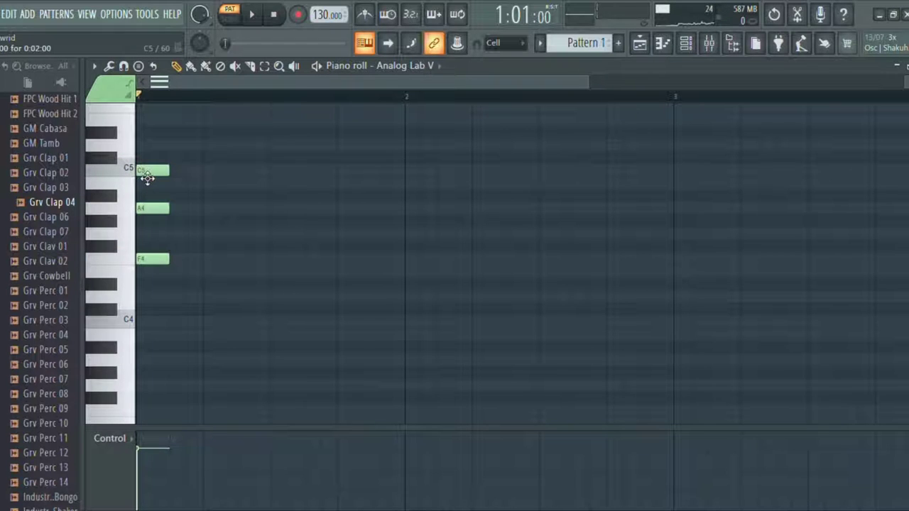
# Place a D4, F4 and A4 chord at the start of bar 2 and a G4, B4 and D5 chord at bar 3
pyautogui.click(416, 208)
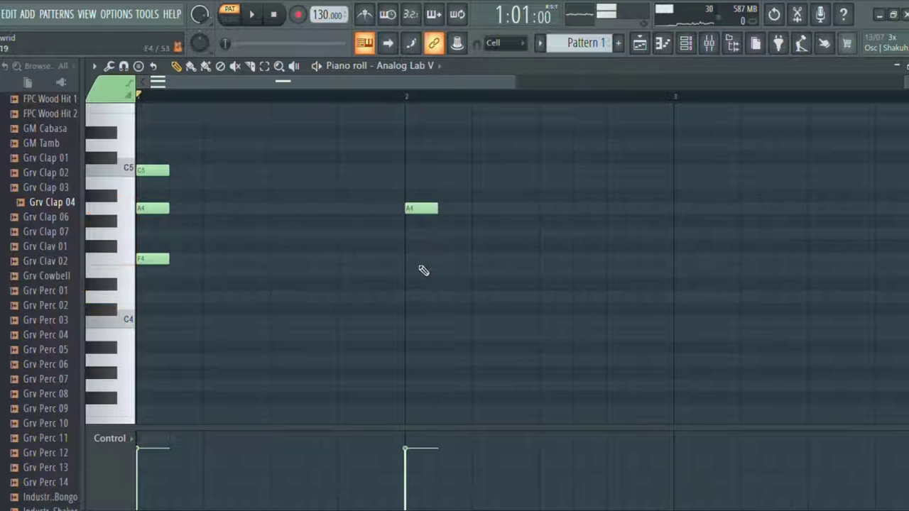
pyautogui.click(416, 259)
pyautogui.click(415, 297)
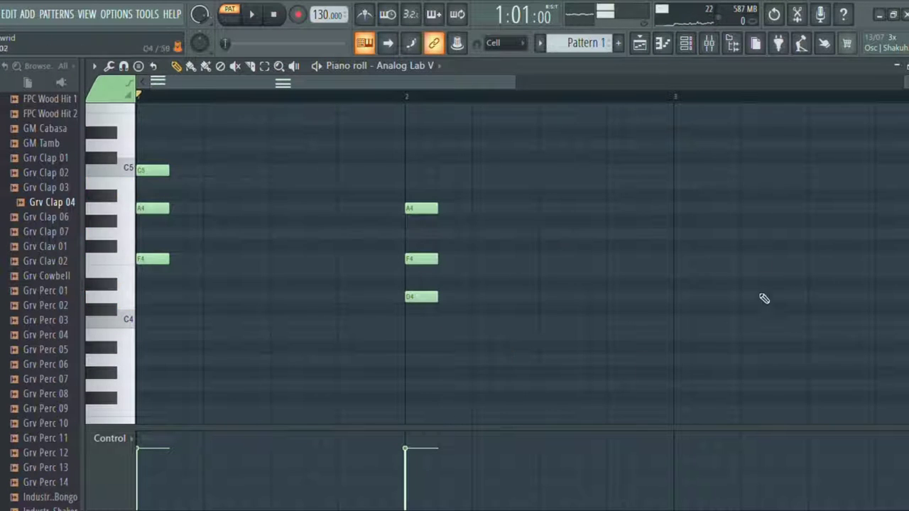
pyautogui.click(678, 234)
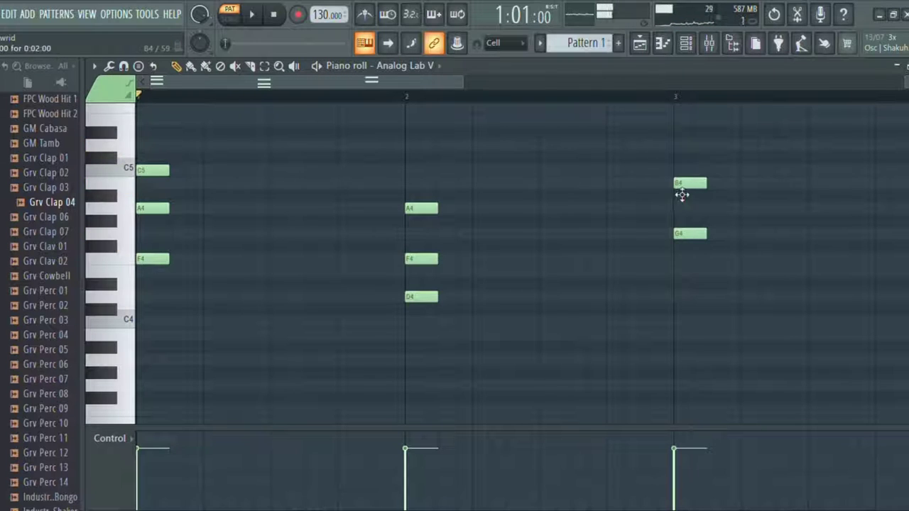
pyautogui.click(686, 147)
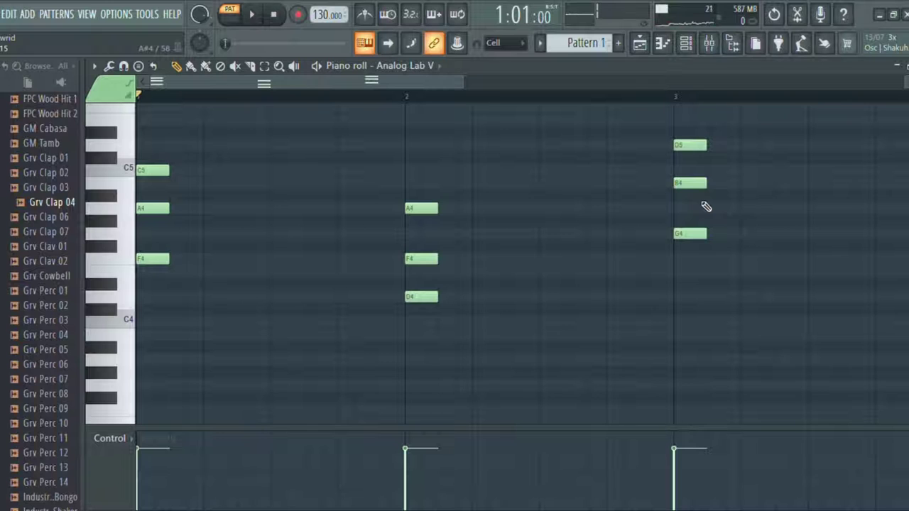
# Place a C4, E4 and G4 chord at the start of bar 4
pyautogui.scroll(-2, 702, 203)
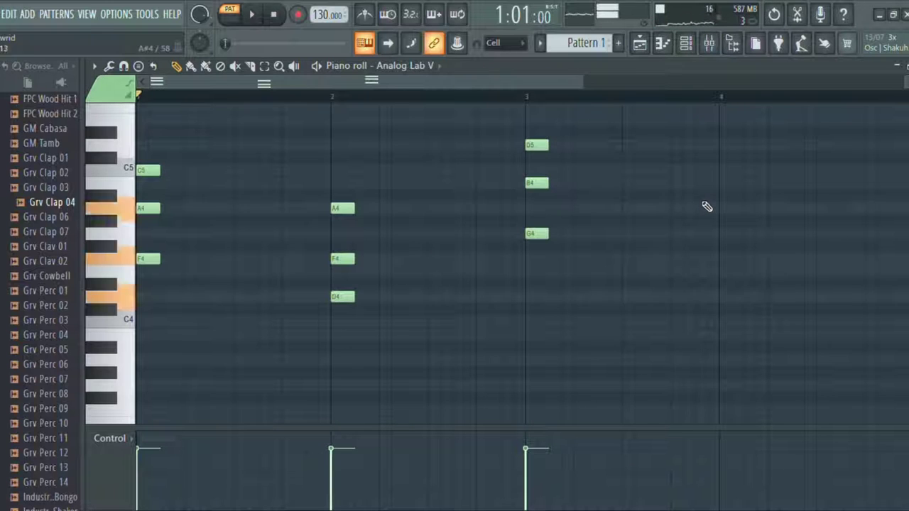
pyautogui.scroll(3, 706, 206)
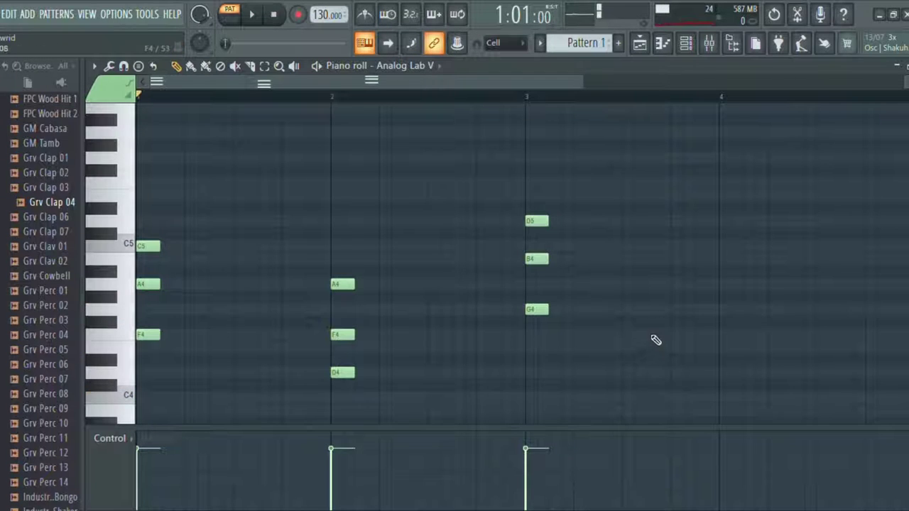
pyautogui.scroll(-2, 657, 340)
pyautogui.click(725, 273)
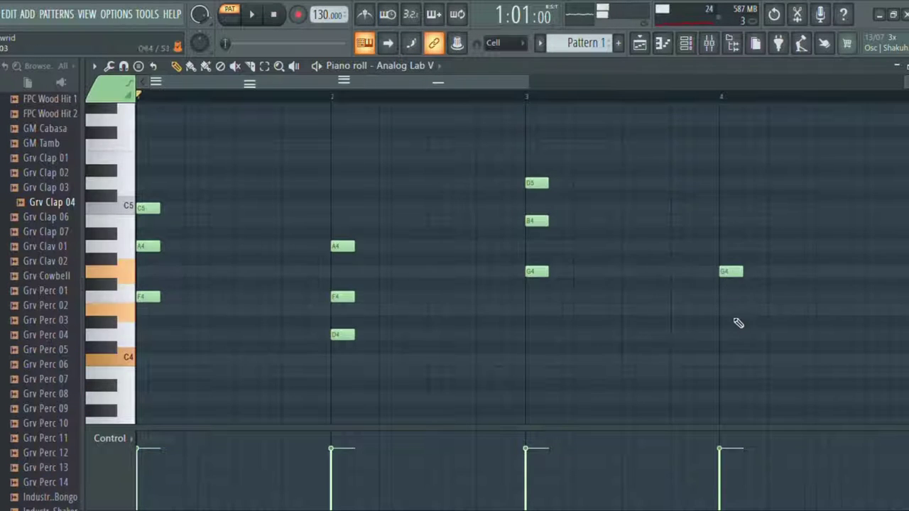
pyautogui.click(726, 360)
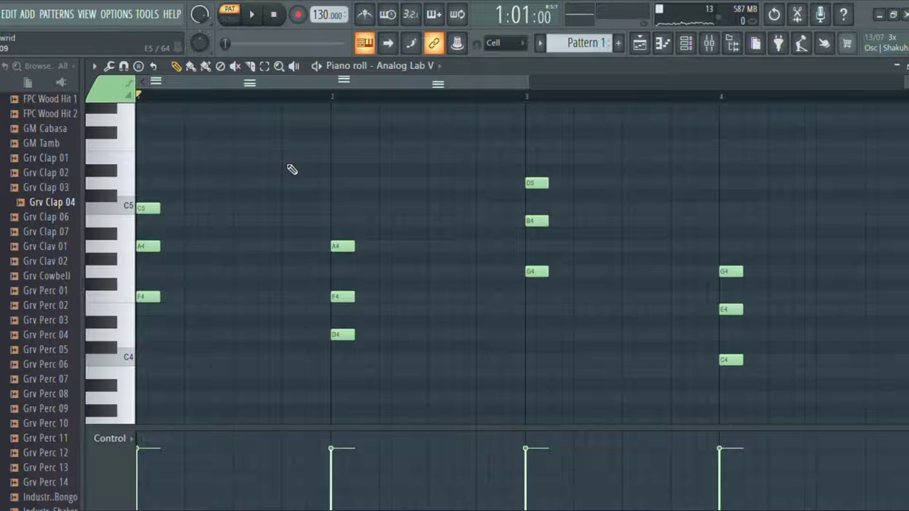
# Duplicate all four chords three steps after the originals and play the pattern at a tempo of 94 BPM
pyautogui.hotkey('ctrl', 'a')
pyautogui.moveTo(156, 219); pyautogui.dragTo(188, 222)
pyautogui.press('space')
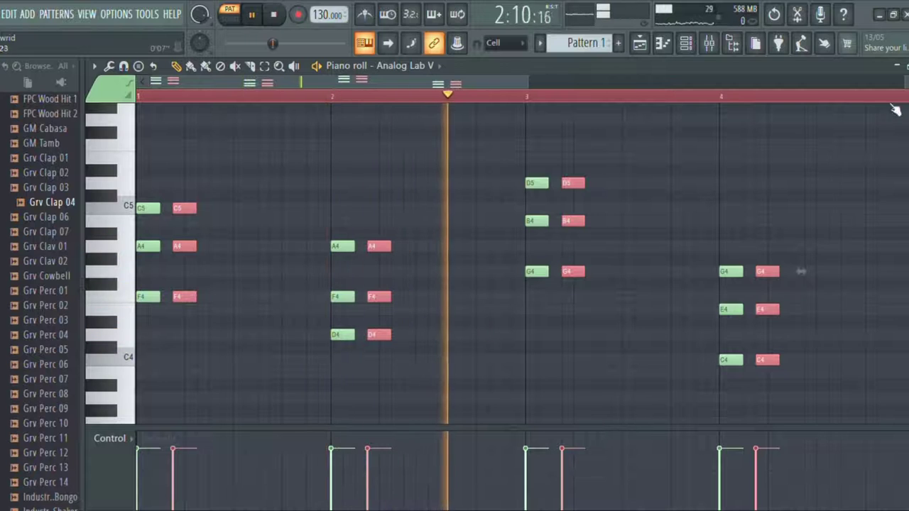
pyautogui.moveTo(324, 15); pyautogui.dragTo(324, 40)
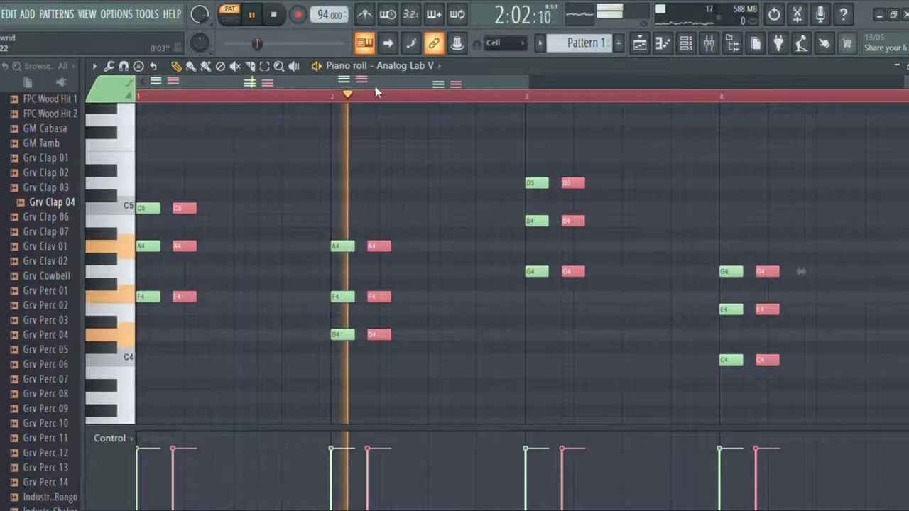
# Close the piano roll and load the DX Wurli preset in Analog Lab V
pyautogui.click(908, 65)
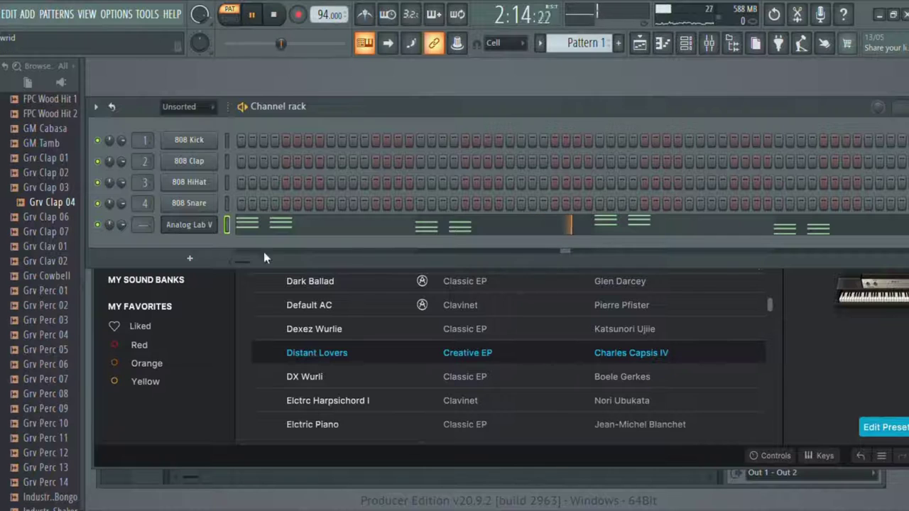
pyautogui.click(396, 372)
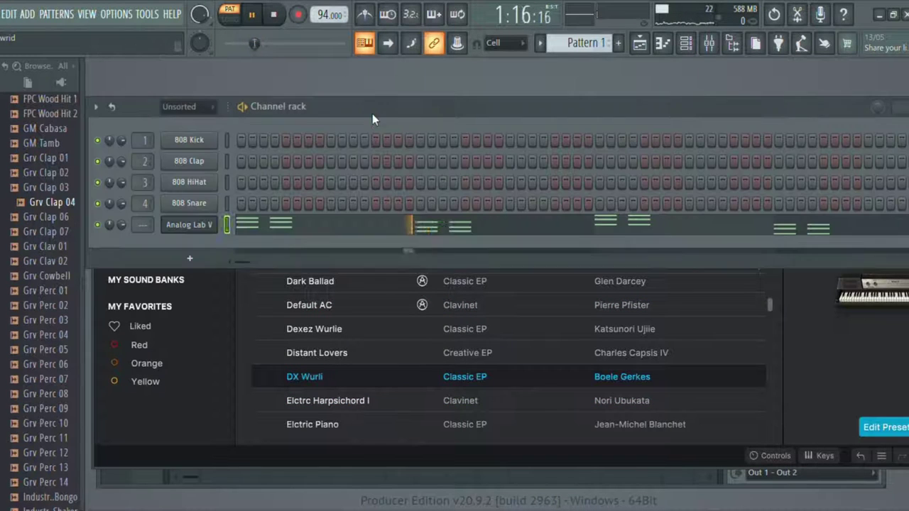
pyautogui.click(372, 114)
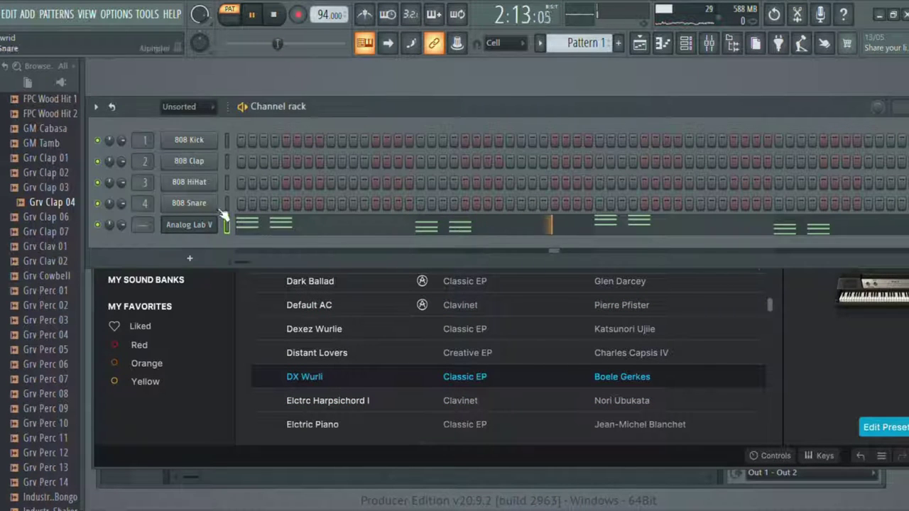
# Shape the DX Wurli sound by raising Brightness, lowering Time and Tremolo, and adding some Flanger, Distortion, Delay and Reverb
pyautogui.click(784, 461)
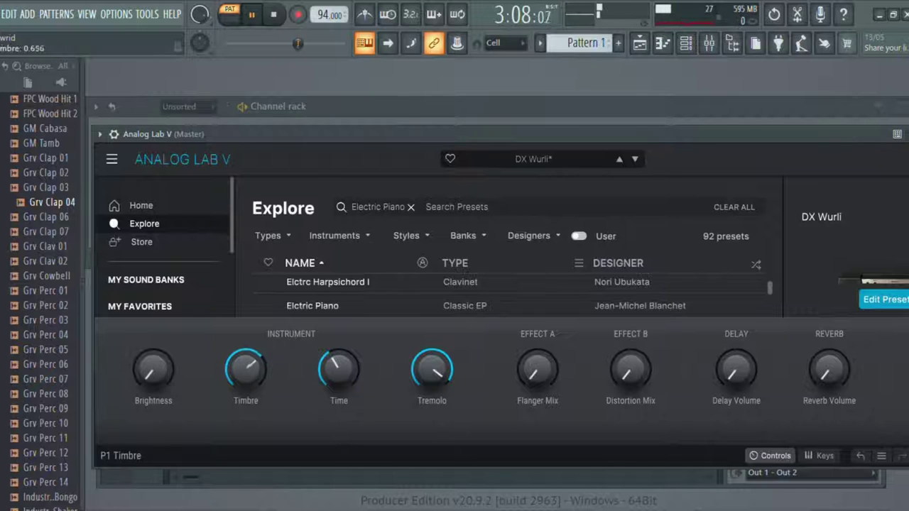
pyautogui.scroll(-2, 246, 372)
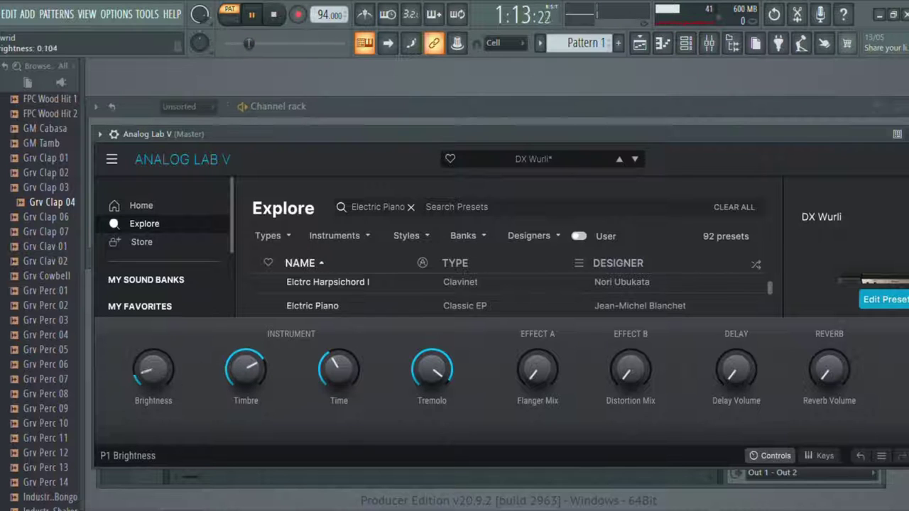
pyautogui.moveTo(341, 373); pyautogui.dragTo(341, 433)
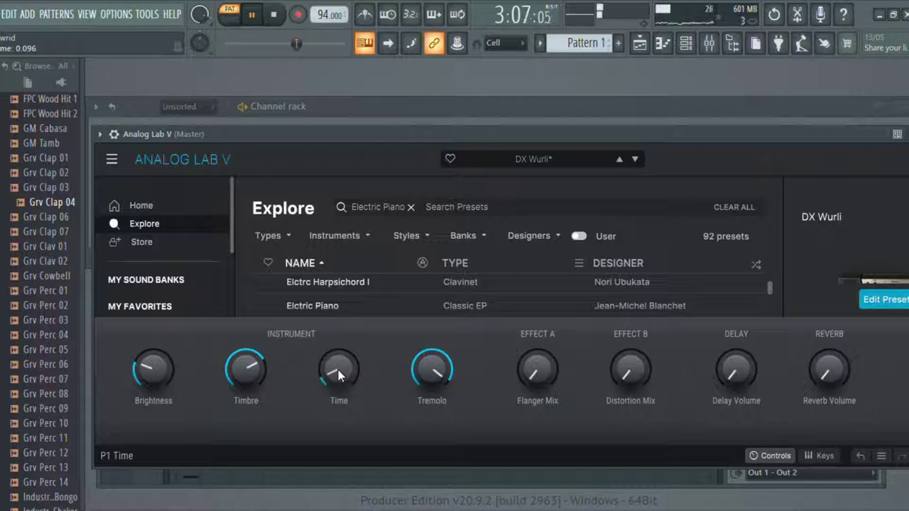
pyautogui.moveTo(338, 370); pyautogui.dragTo(338, 398)
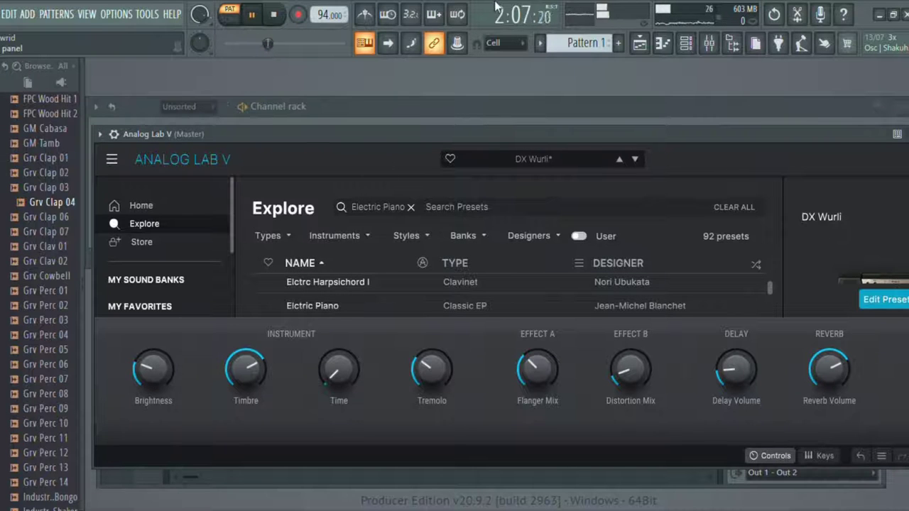
# Return to the piano roll, add D5 and A4 notes in the last beat of bar 1, and slightly lower the velocity at the start of bar 2
pyautogui.click(467, 110)
pyautogui.click(343, 232)
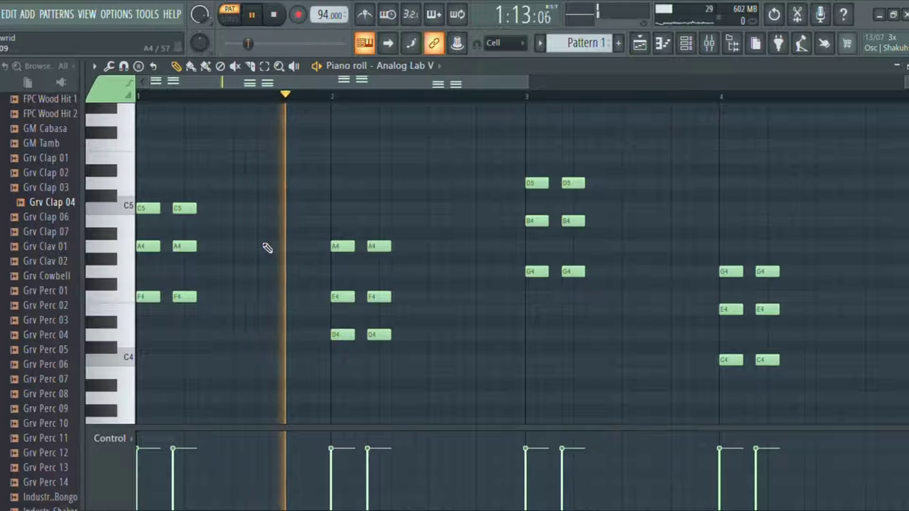
pyautogui.click(289, 187)
pyautogui.click(315, 248)
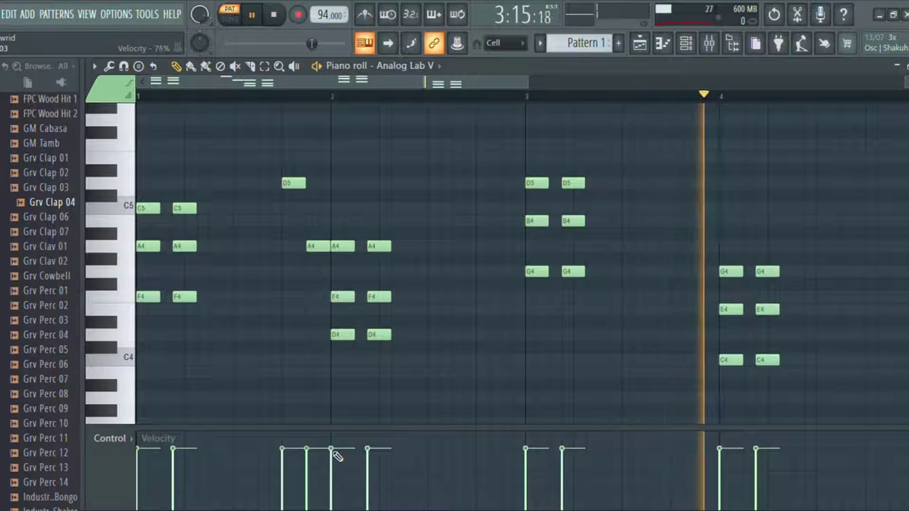
pyautogui.moveTo(334, 457)
pyautogui.mouseDown()
pyautogui.moveTo(336, 491)
pyautogui.moveTo(335, 462)
pyautogui.mouseUp()
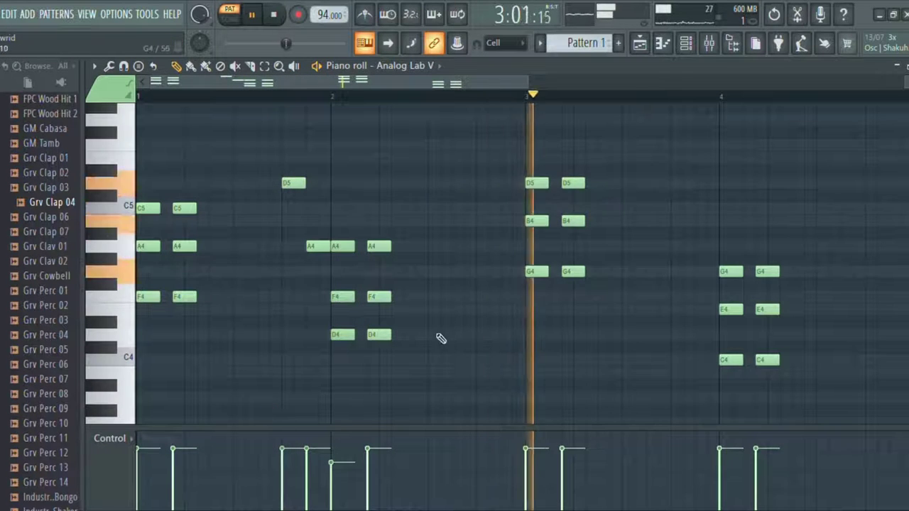
# Add a G4 note followed by a C5 note in the second half of bar 2, each one beat long
pyautogui.click(435, 272)
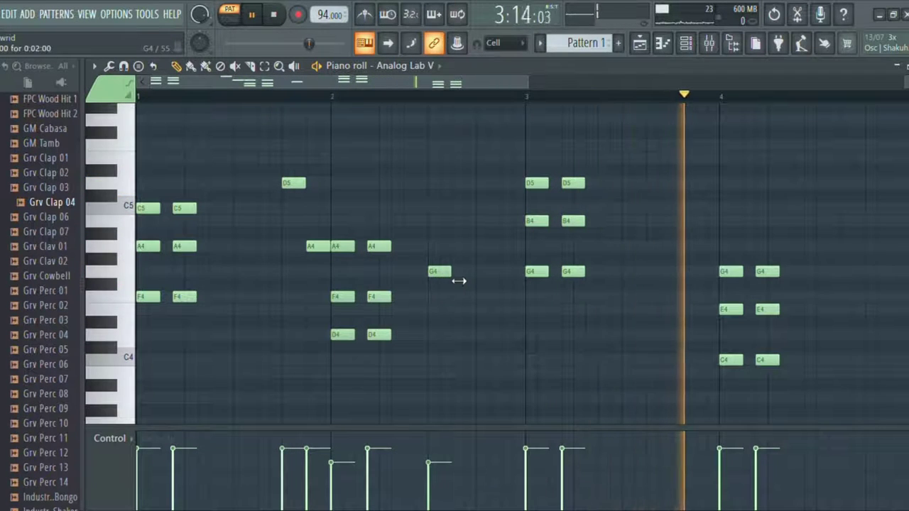
pyautogui.moveTo(455, 277); pyautogui.dragTo(481, 281)
pyautogui.click(481, 209)
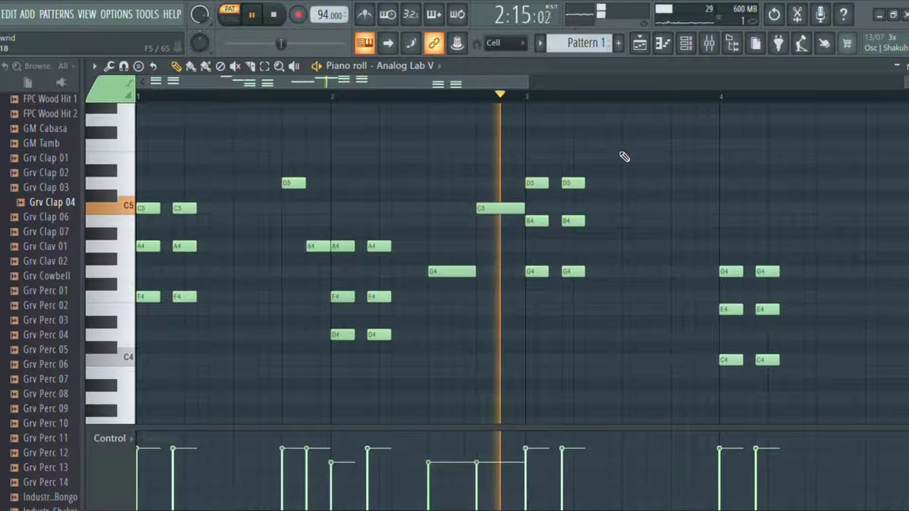
# Add one-step F4 and G4 notes at the end of bar 3 and a one-step C5 note halfway through bar 4
pyautogui.click(699, 301)
pyautogui.moveTo(743, 301); pyautogui.dragTo(708, 301)
pyautogui.click(713, 272)
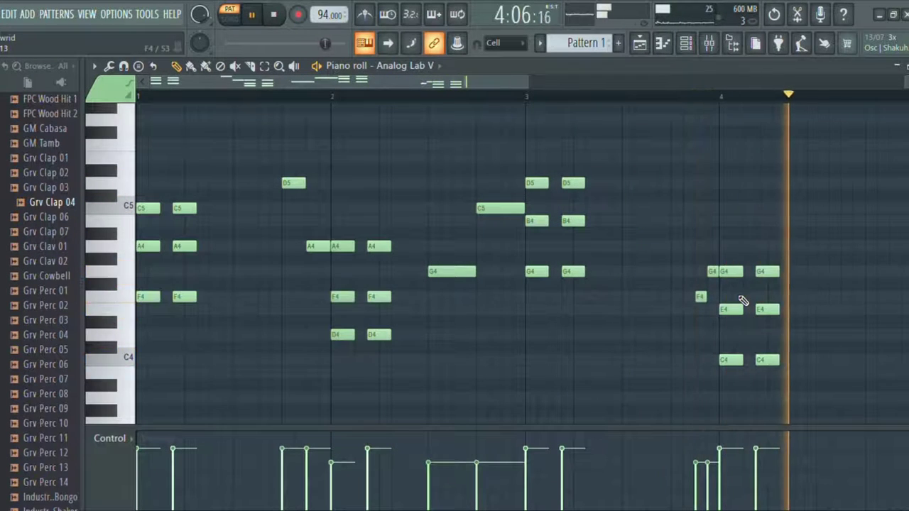
pyautogui.click(822, 208)
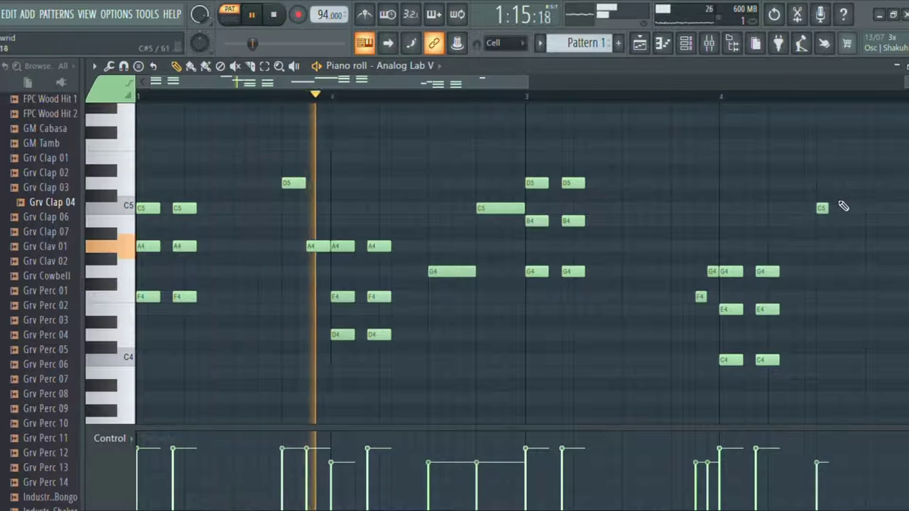
# Lengthen the C5 note in bar 4 to one beat, add a G4 note on the last beat, and close the piano roll
pyautogui.moveTo(837, 212); pyautogui.dragTo(878, 215)
pyautogui.click(873, 296)
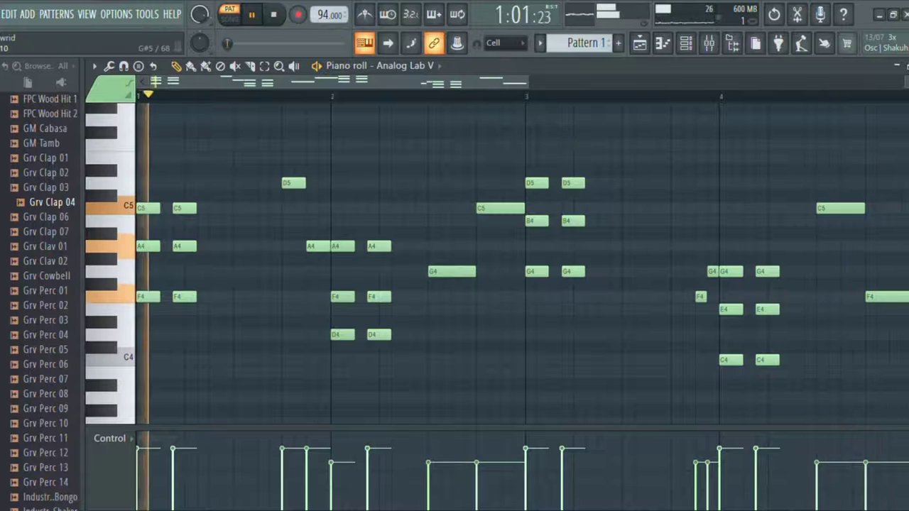
pyautogui.moveTo(893, 299); pyautogui.dragTo(901, 296)
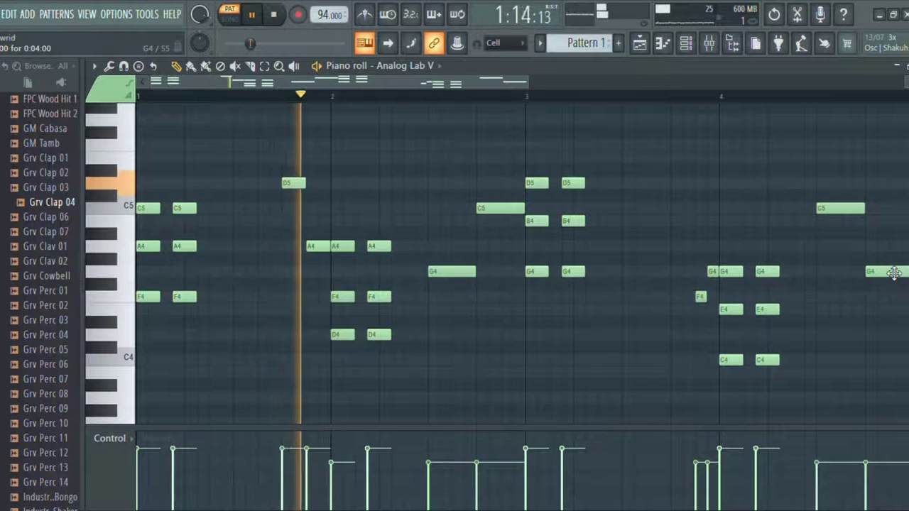
pyautogui.click(908, 66)
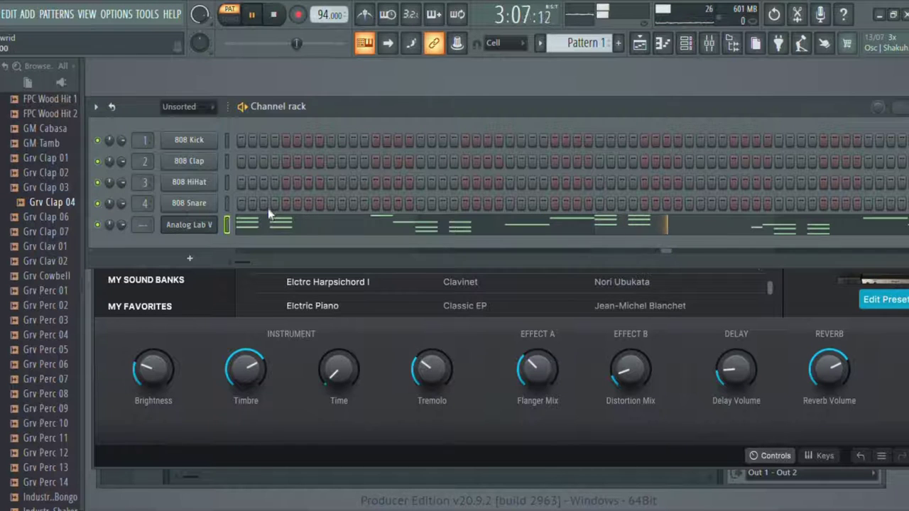
# Audition clap and clave samples and add Grv Clav 01 as a new channel above 808 Kick
pyautogui.click(57, 218)
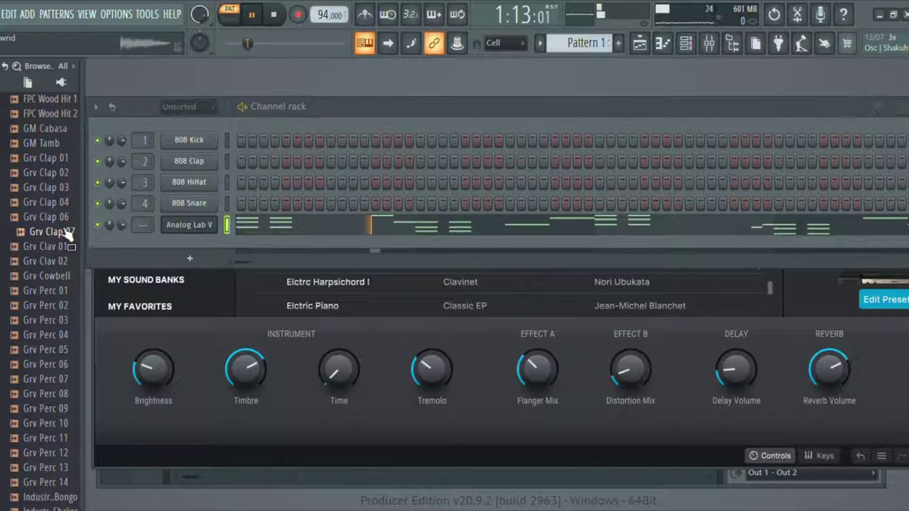
pyautogui.click(61, 248)
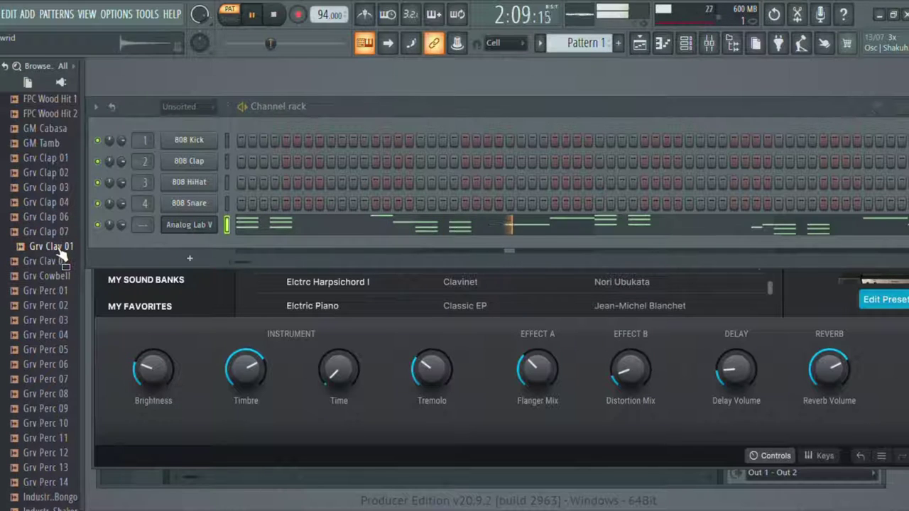
pyautogui.moveTo(60, 248); pyautogui.dragTo(234, 135)
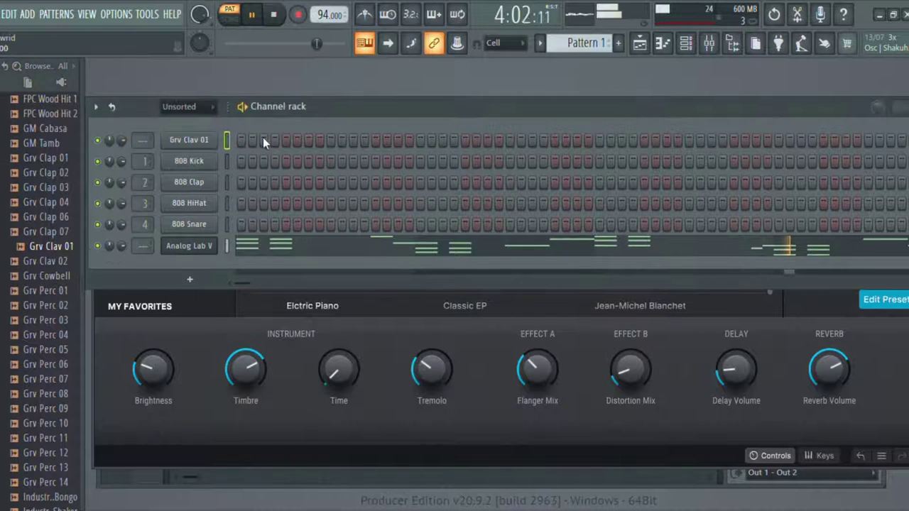
# Program Grv Clav 01 hits on steps 9, 25, 41, 57 and 61 of the four-bar pattern
pyautogui.click(331, 141)
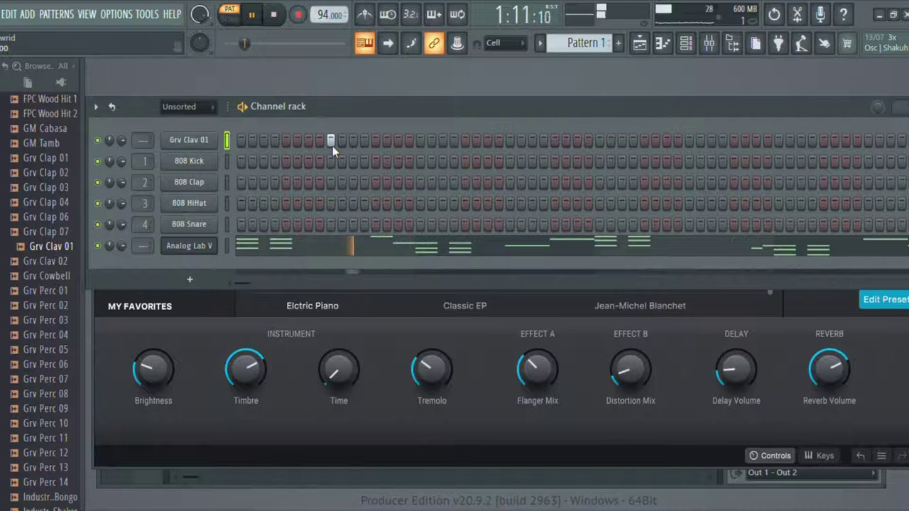
pyautogui.click(510, 141)
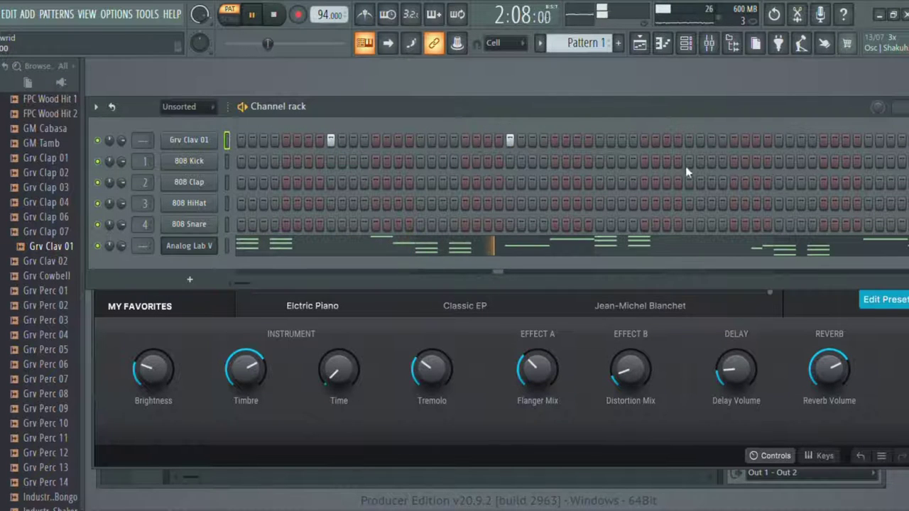
pyautogui.click(689, 142)
pyautogui.moveTo(595, 105); pyautogui.dragTo(470, 109)
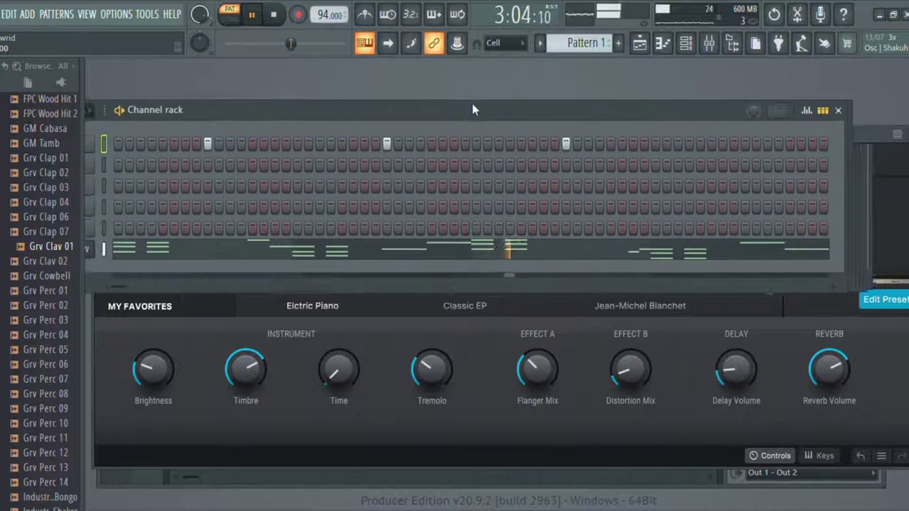
pyautogui.click(742, 146)
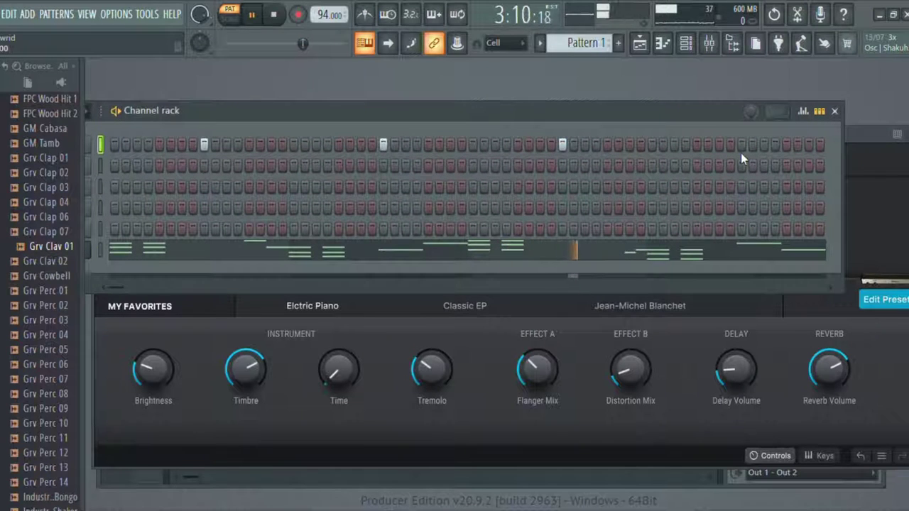
pyautogui.click(786, 145)
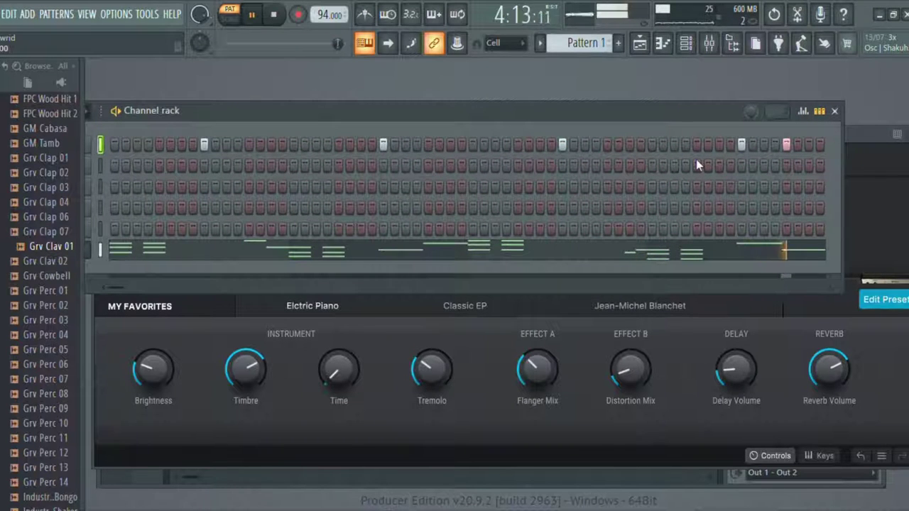
pyautogui.moveTo(216, 116); pyautogui.dragTo(336, 117)
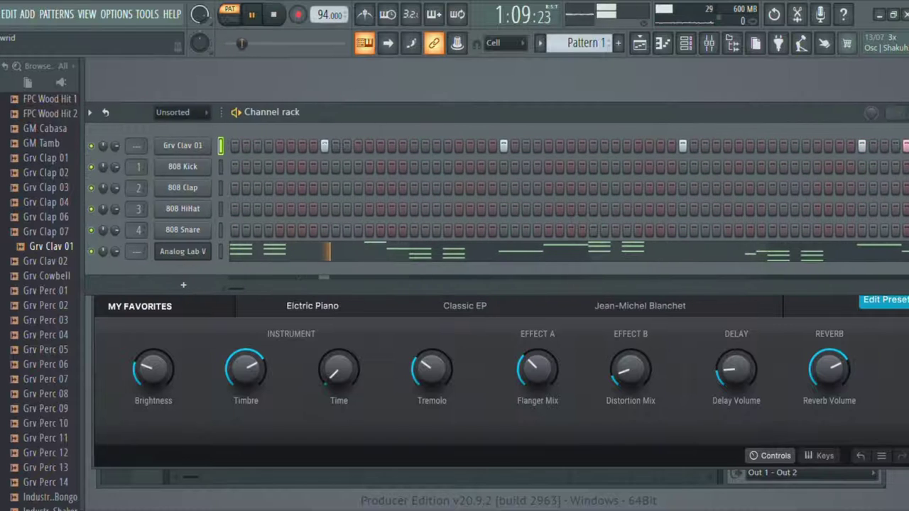
# Audition the Grv Perc samples and replace the 808 Snare channel's sound with Grv Perc 12
pyautogui.click(65, 204)
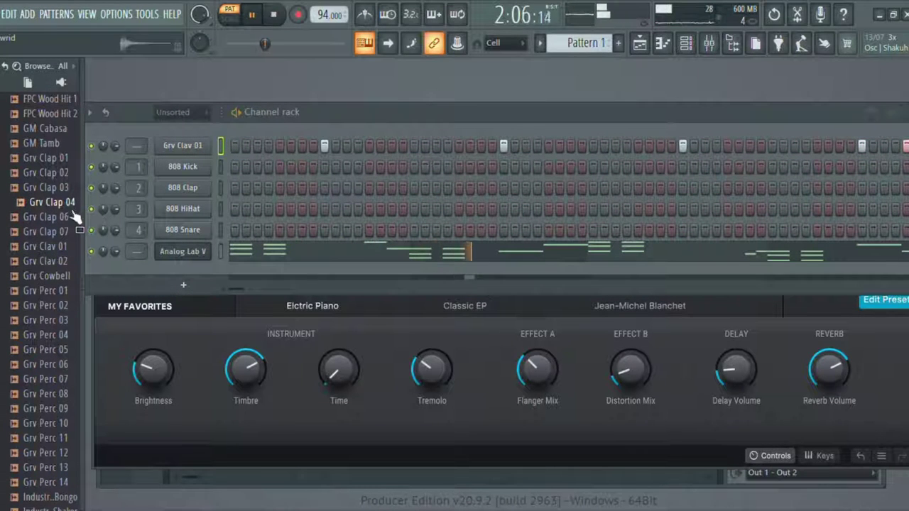
pyautogui.click(77, 350)
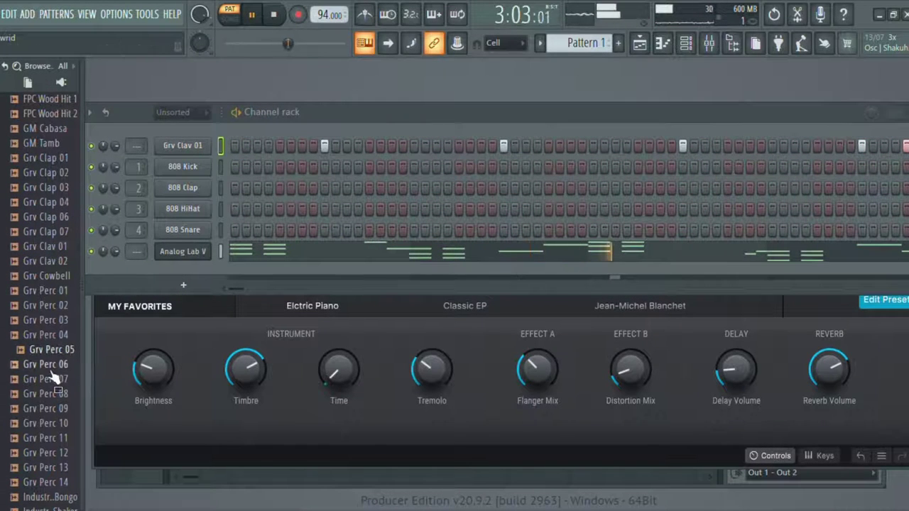
pyautogui.click(54, 367)
pyautogui.click(50, 395)
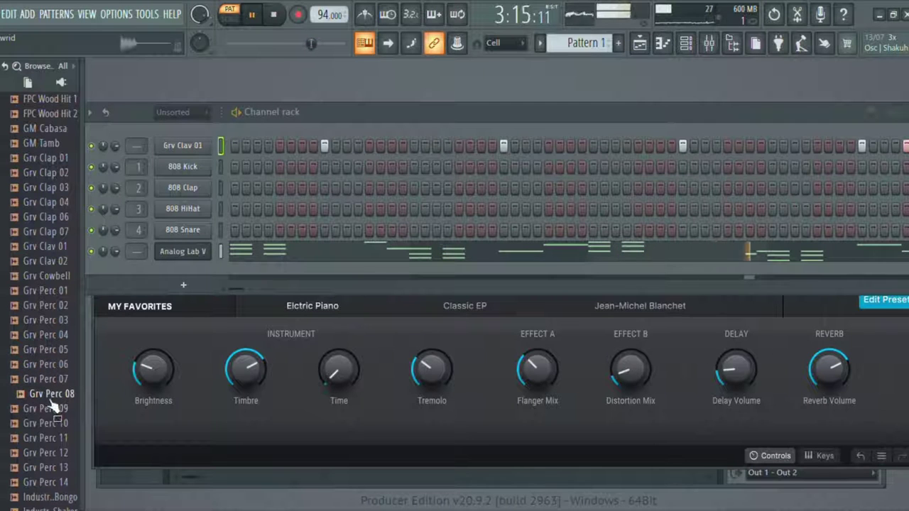
pyautogui.click(52, 410)
pyautogui.click(57, 425)
pyautogui.click(63, 453)
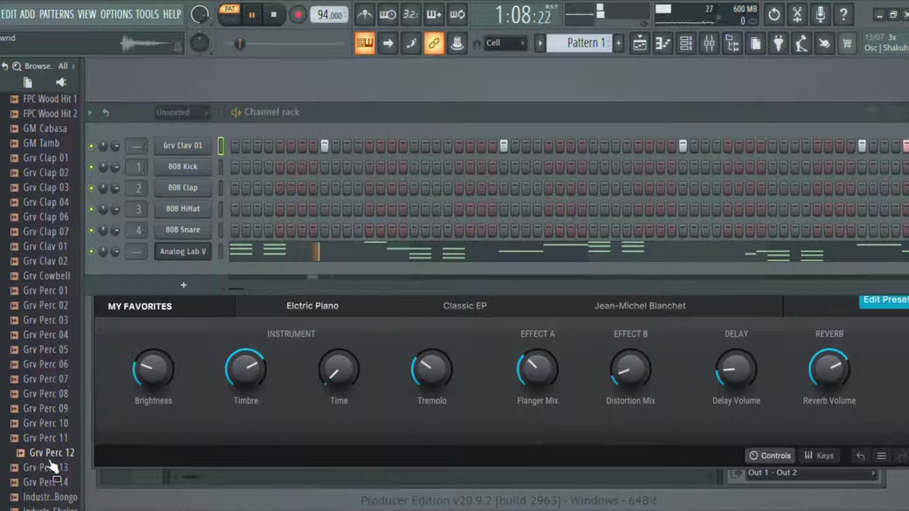
pyautogui.click(49, 463)
pyautogui.click(51, 454)
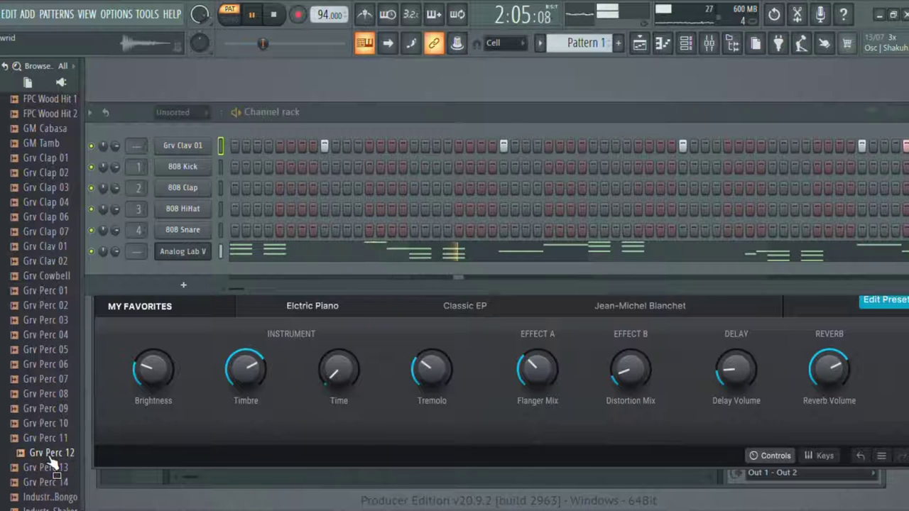
pyautogui.moveTo(51, 460); pyautogui.dragTo(206, 231)
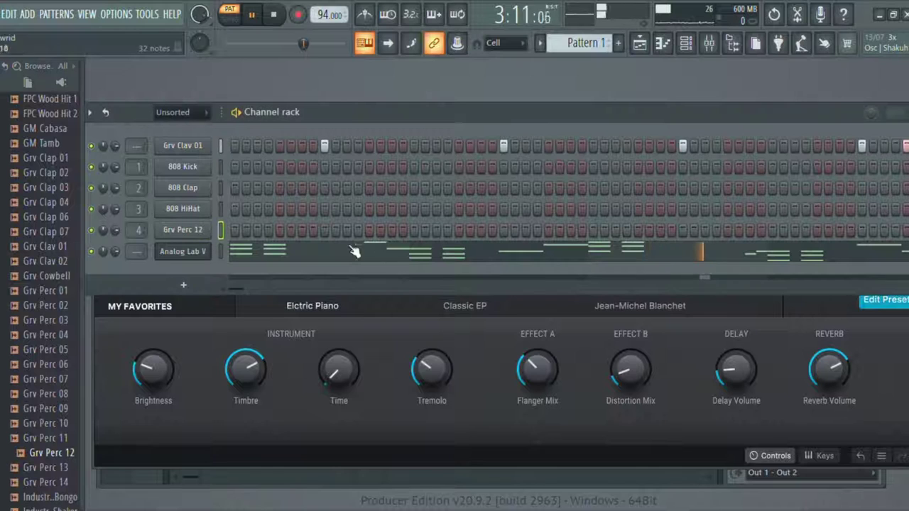
# Program Grv Perc 12 hits on steps 4, 7, 19, 22, 25 and 36
pyautogui.click(268, 231)
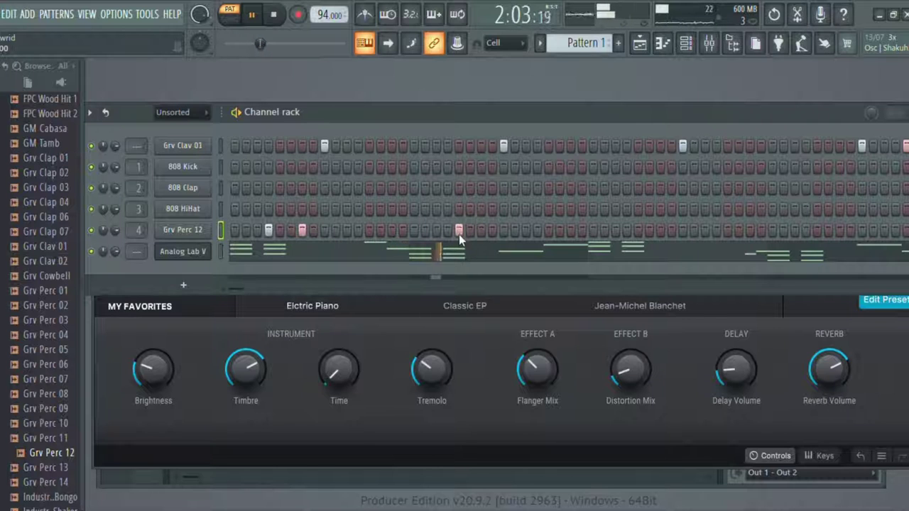
pyautogui.click(436, 232)
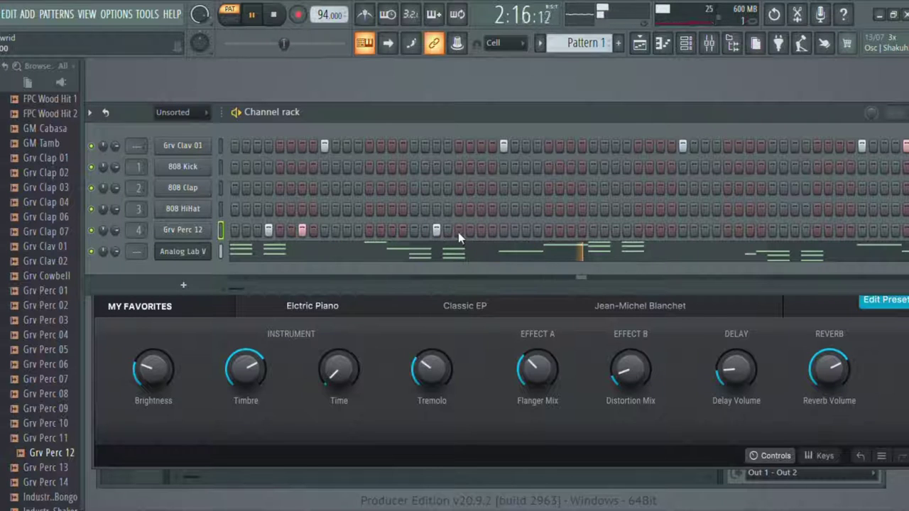
pyautogui.click(469, 231)
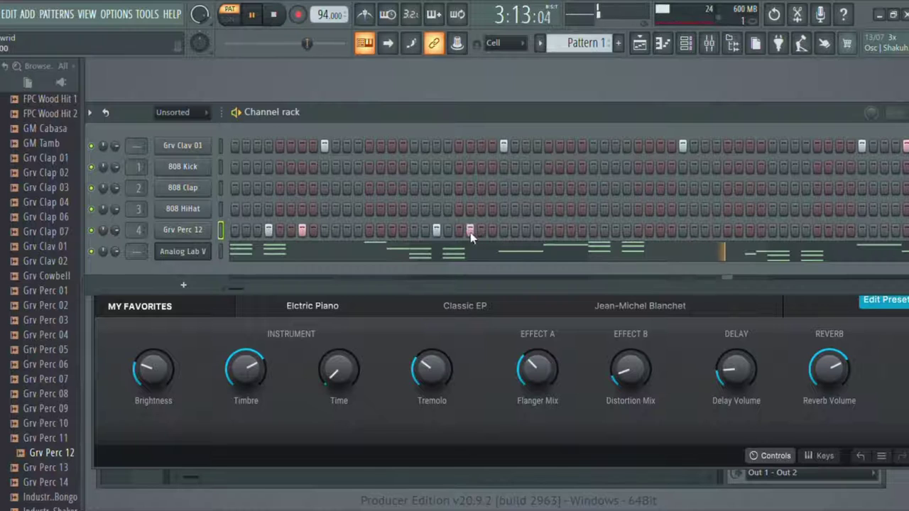
pyautogui.click(504, 231)
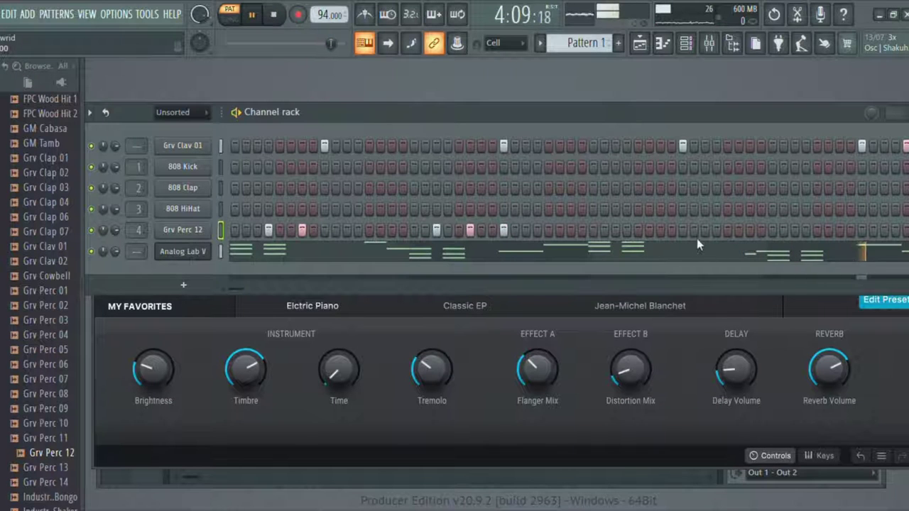
pyautogui.click(625, 231)
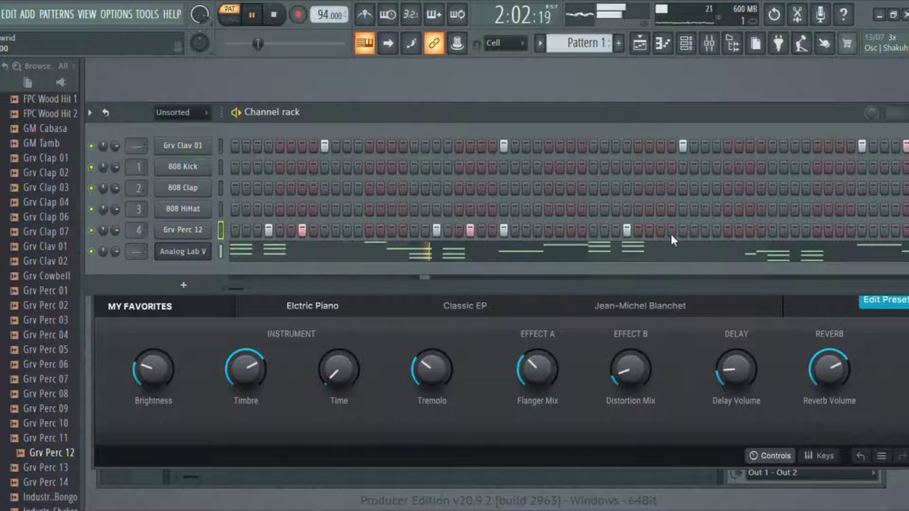
# Shift the three Grv Perc 12 hits in bar 2 one step later, to steps 20, 23 and 26
pyautogui.click(436, 231)
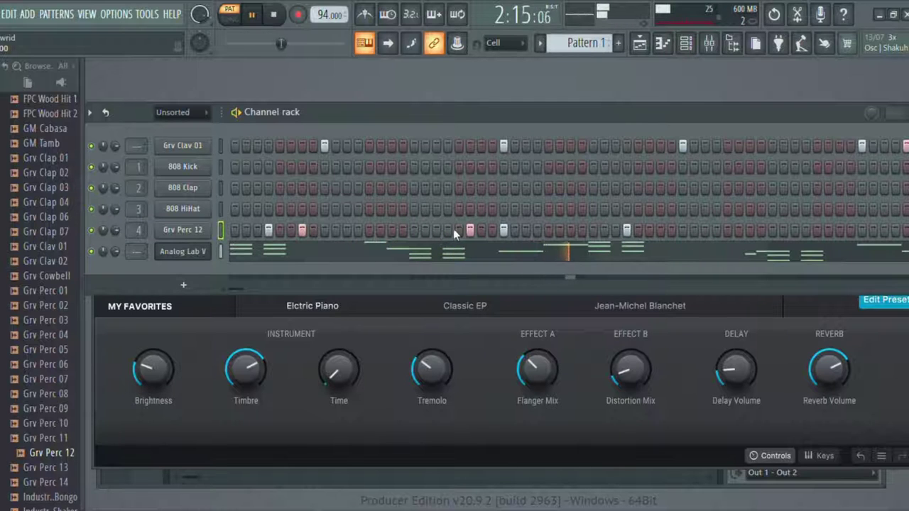
pyautogui.click(447, 230)
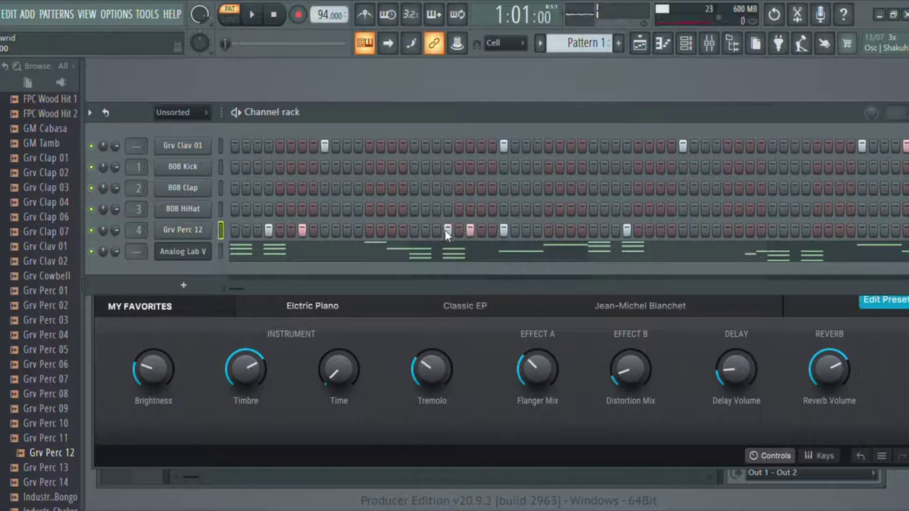
pyautogui.click(470, 231)
pyautogui.click(481, 231)
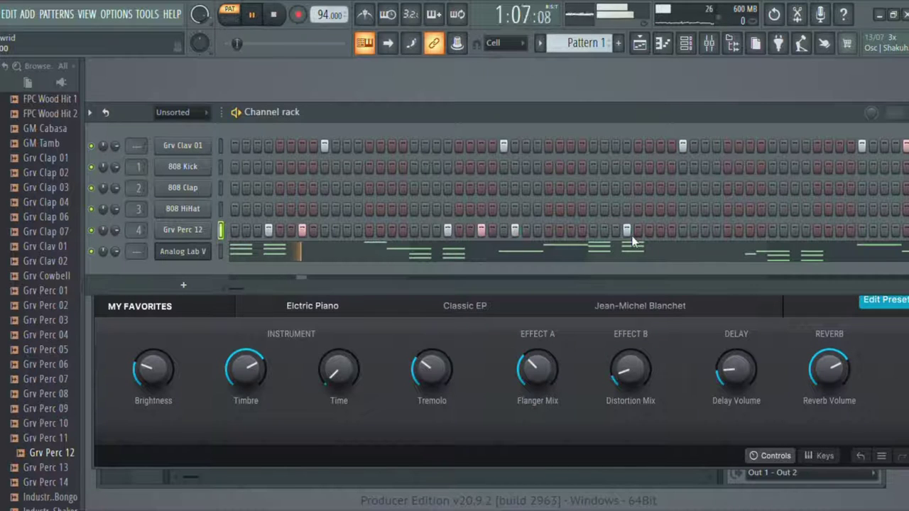
# Add Grv Perc 12 hits on steps 39, 52, 55 and 61 to complete bars 3 and 4
pyautogui.click(660, 233)
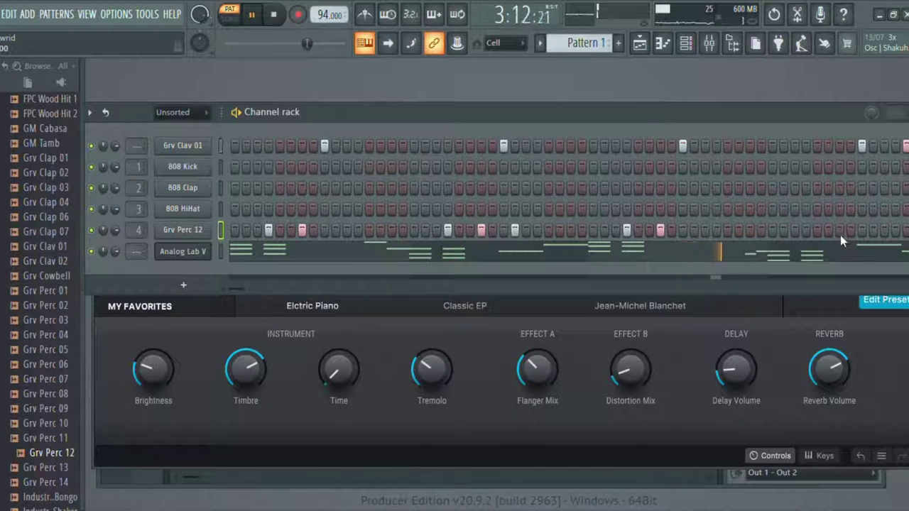
pyautogui.click(807, 231)
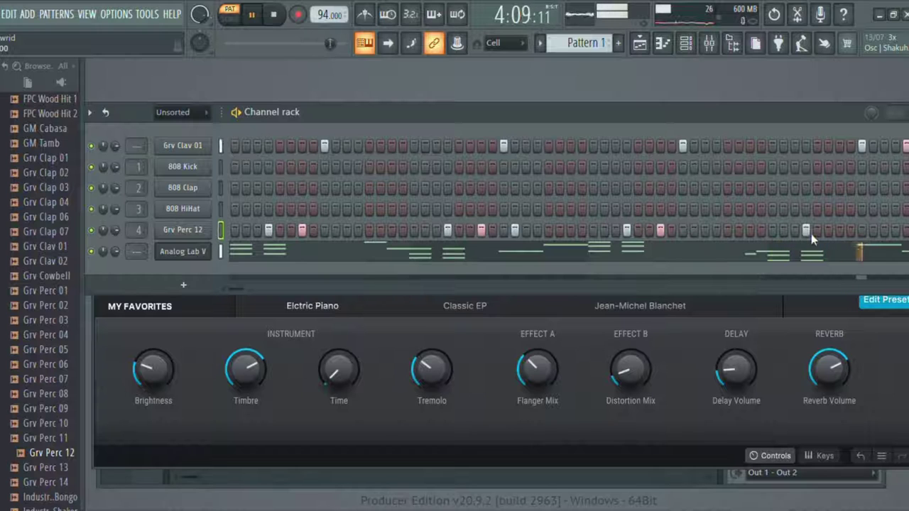
pyautogui.click(905, 231)
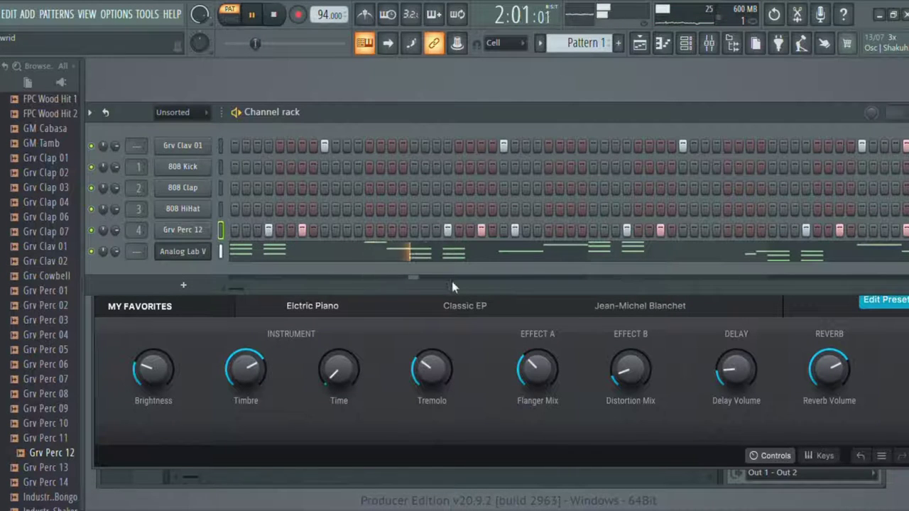
# Audition more percussion samples, add FPC Triangle as a channel above Grv Clav 01, and place a triangle hit on step 29
pyautogui.click(53, 305)
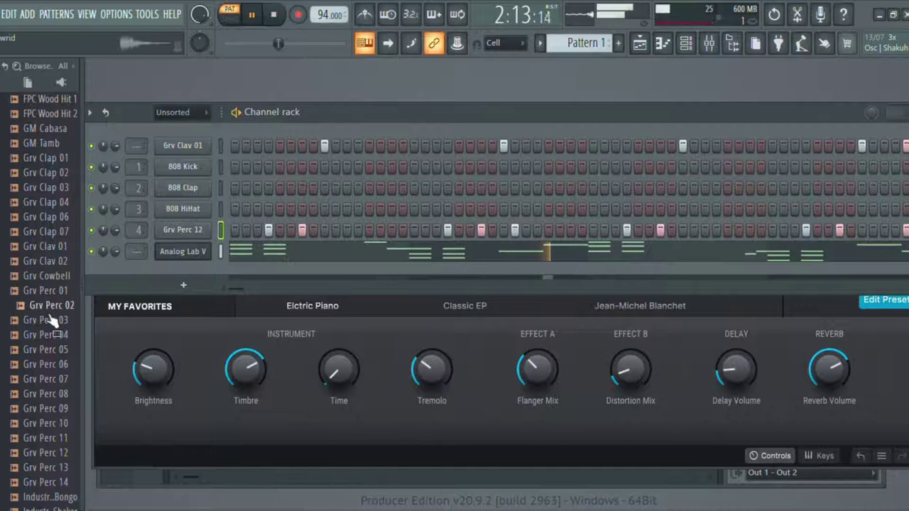
pyautogui.click(62, 293)
pyautogui.click(59, 250)
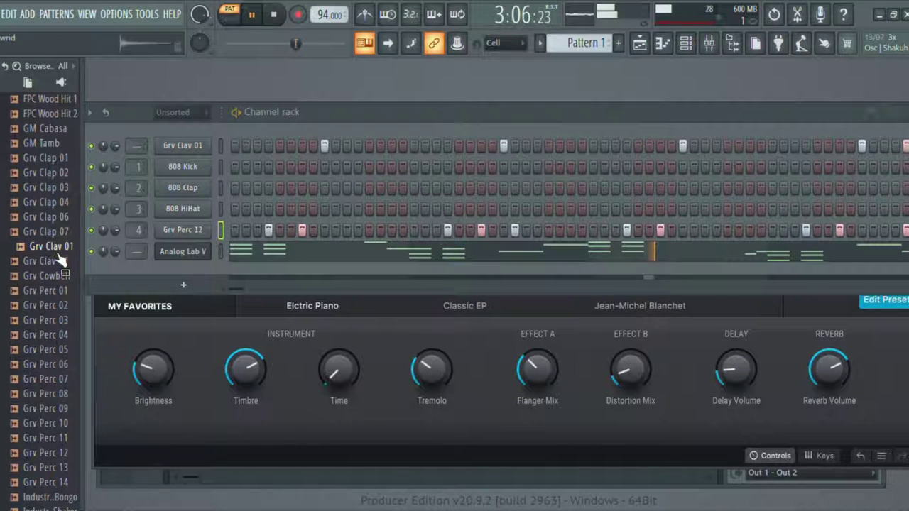
pyautogui.click(59, 191)
pyautogui.scroll(5, 62, 178)
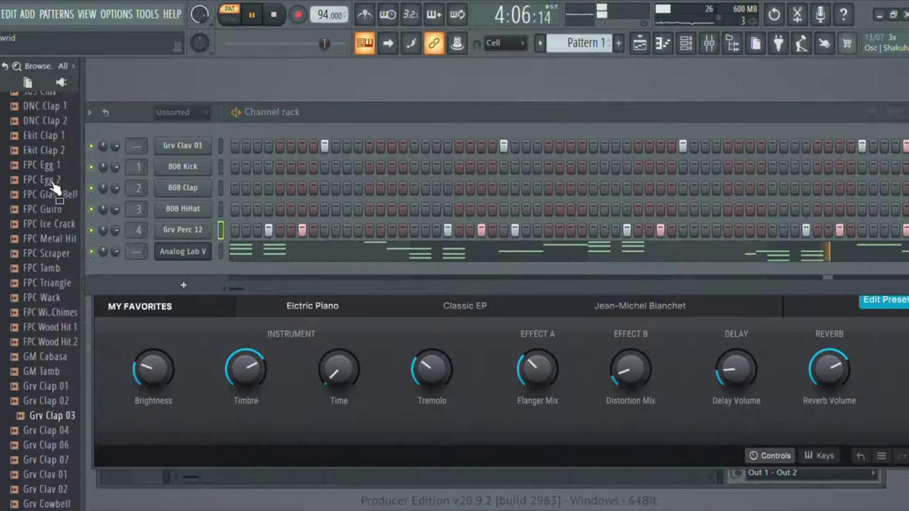
pyautogui.click(55, 232)
pyautogui.scroll(5, 53, 260)
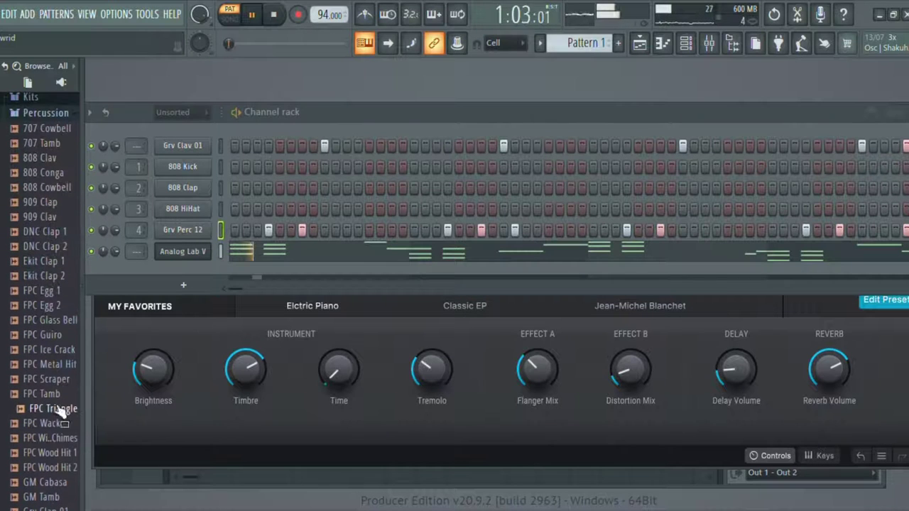
pyautogui.moveTo(53, 408); pyautogui.dragTo(217, 133)
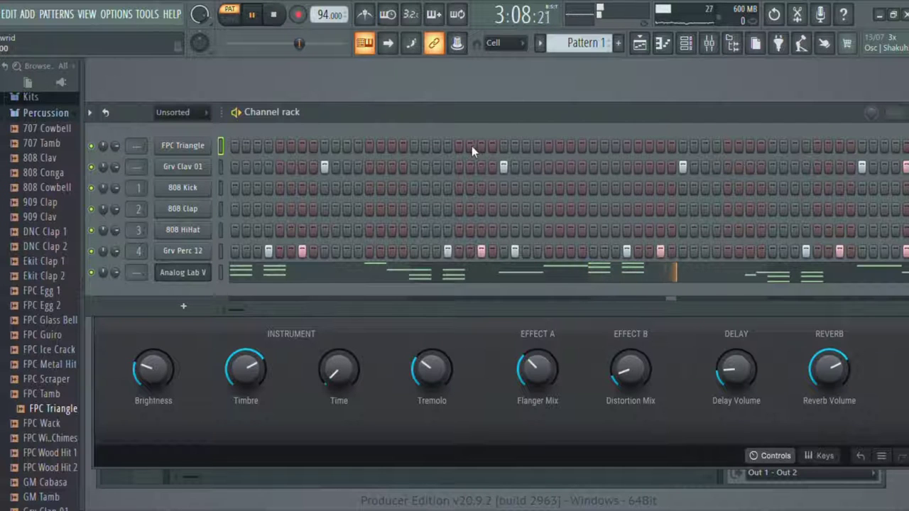
pyautogui.click(548, 148)
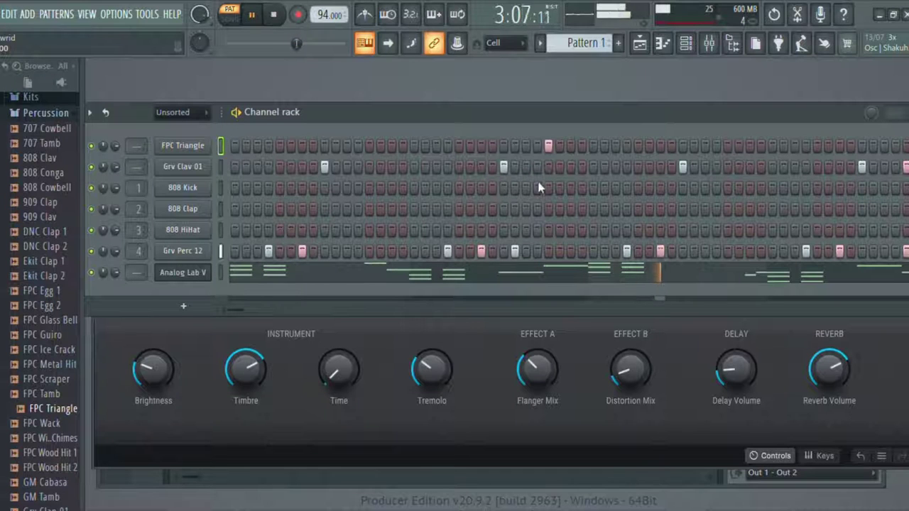
# Audition FPC Egg 2, add it as a channel above FPC Triangle, and place hits on steps 4 and 7
pyautogui.click(39, 306)
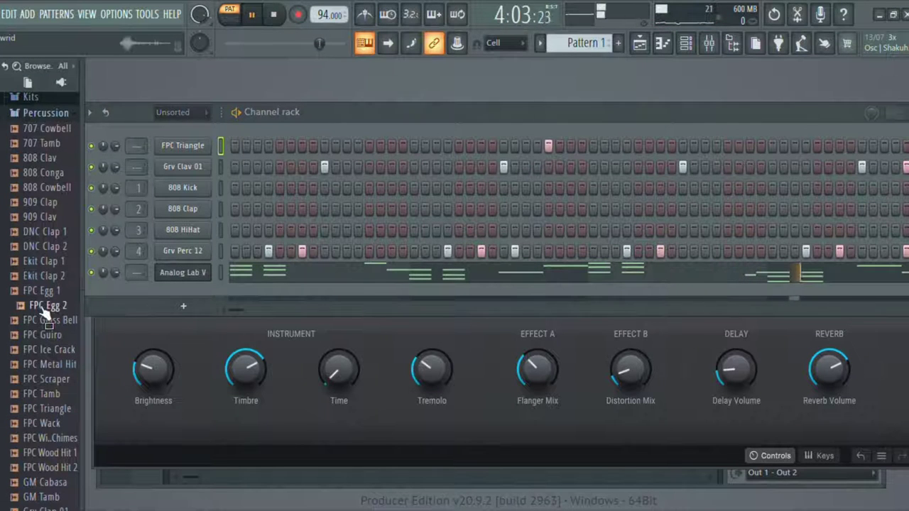
pyautogui.moveTo(44, 311); pyautogui.dragTo(187, 129)
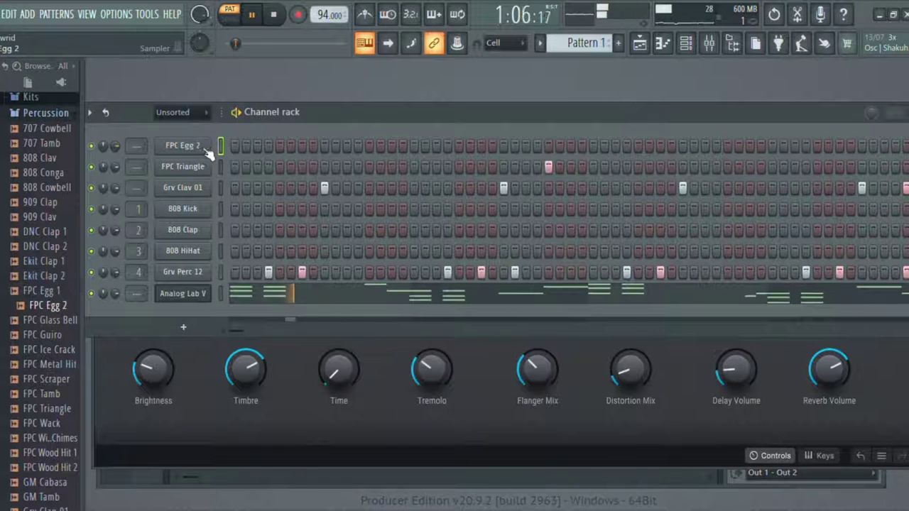
pyautogui.click(268, 145)
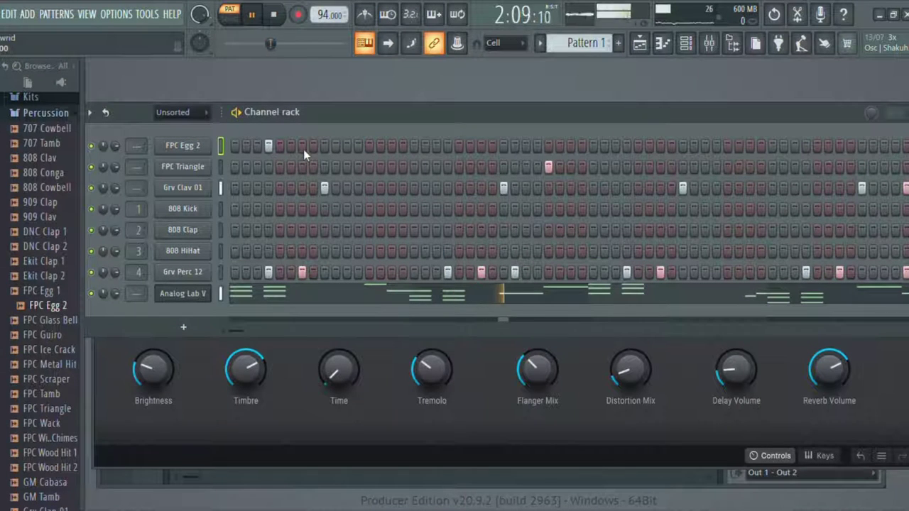
pyautogui.click(302, 145)
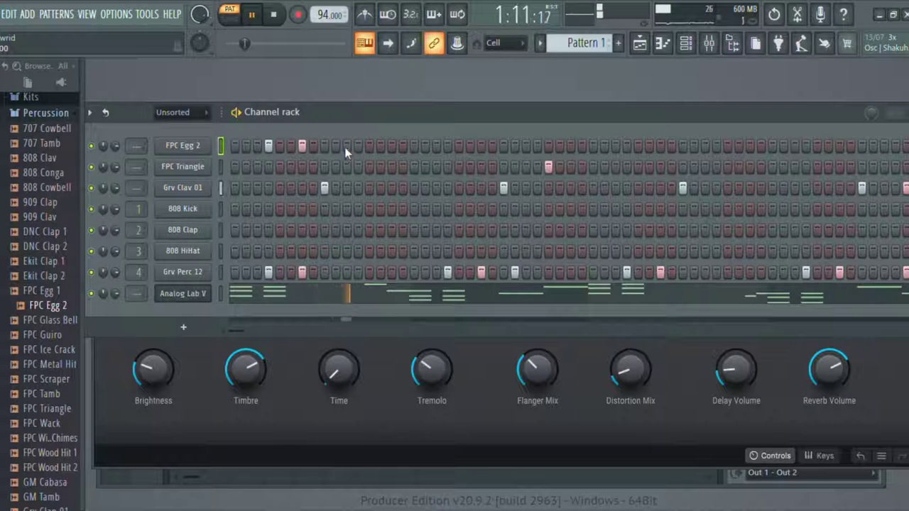
# Rework the bar 1 FPC Egg 2 hits, trying steps 6 and 11, and settle on steps 4, 5 and 8
pyautogui.click(302, 146)
pyautogui.click(314, 147)
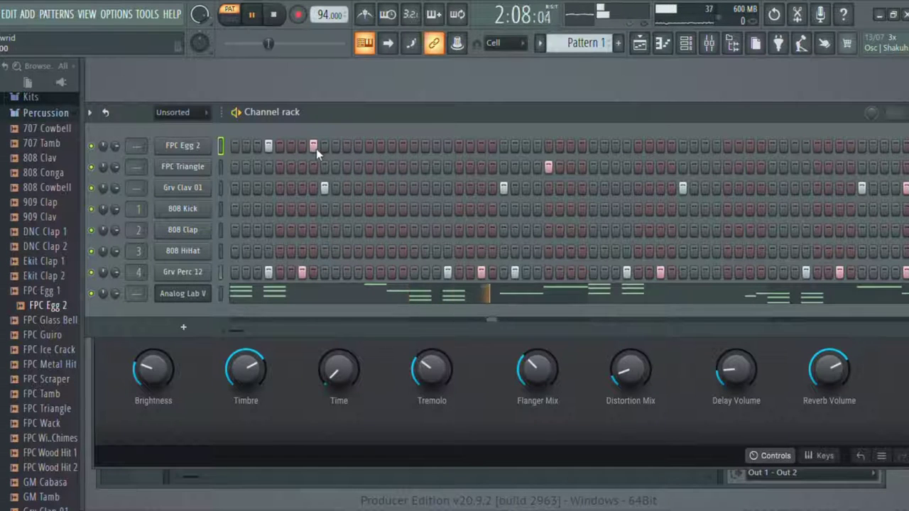
pyautogui.click(347, 148)
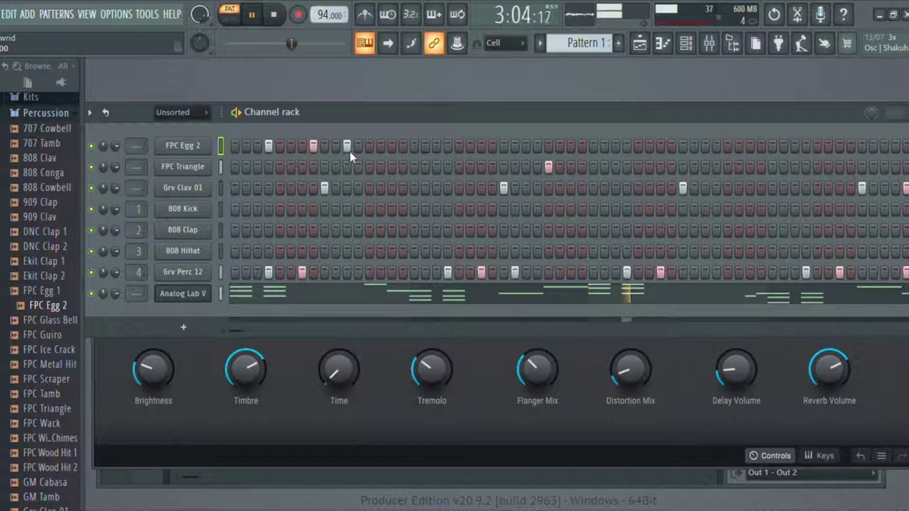
pyautogui.click(314, 147)
pyautogui.click(291, 147)
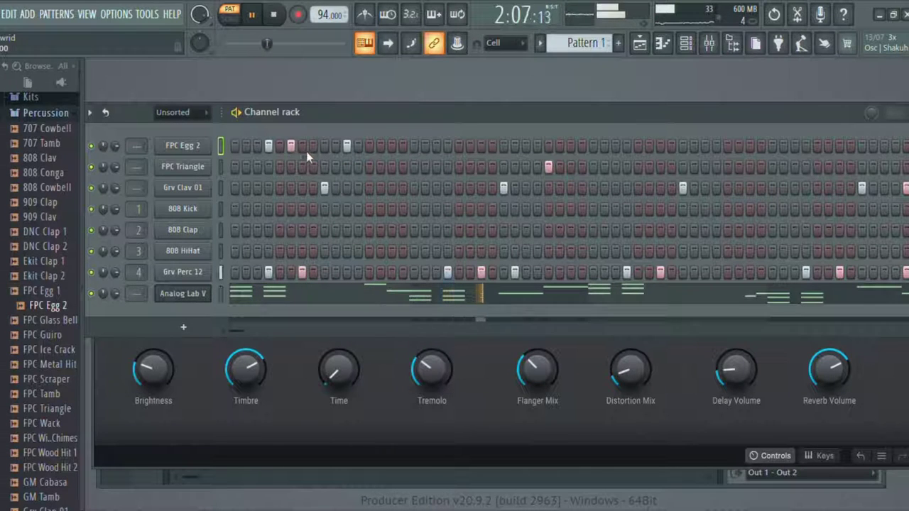
pyautogui.click(310, 147)
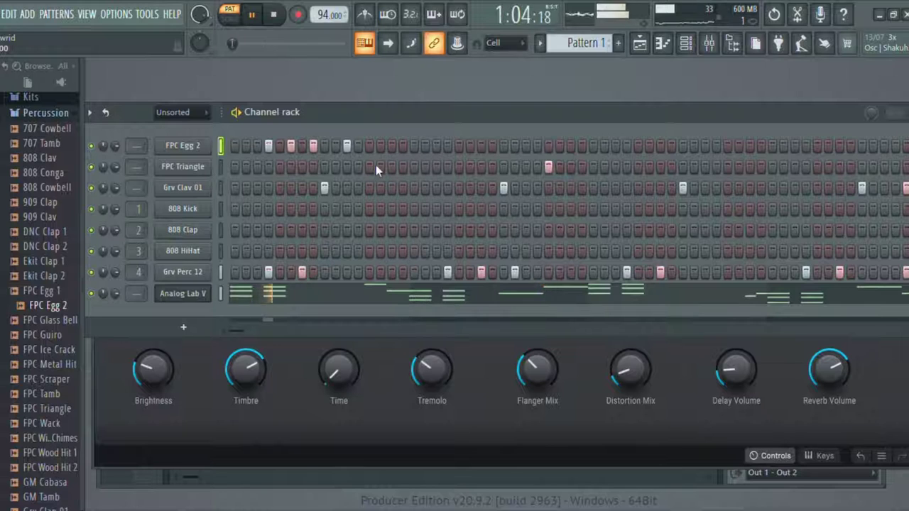
pyautogui.click(347, 146)
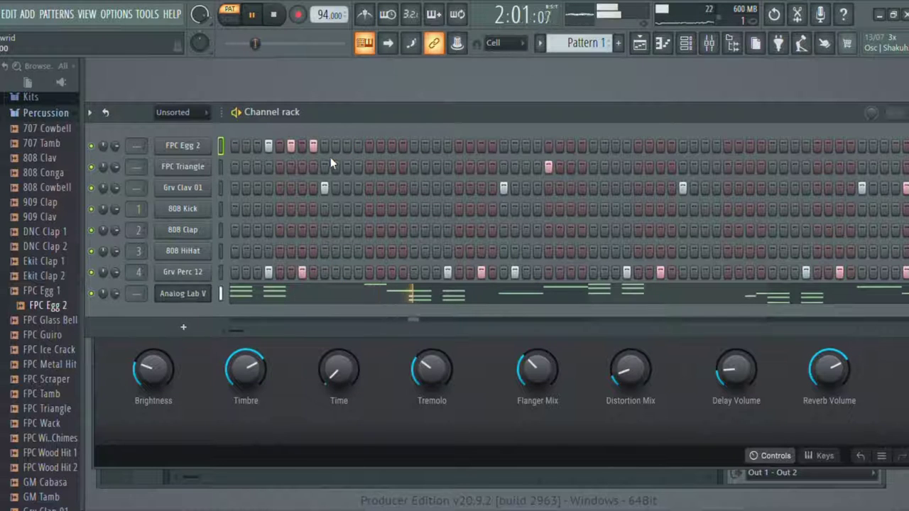
pyautogui.press('space')
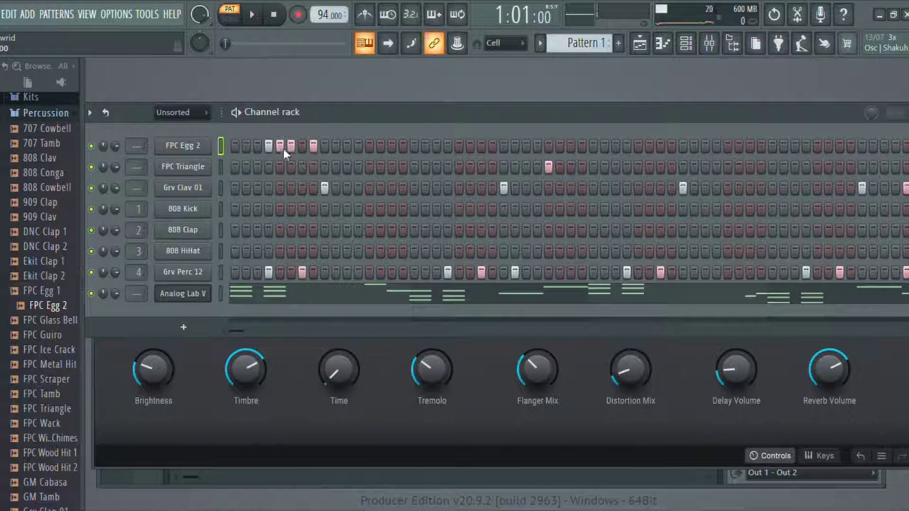
pyautogui.press('space')
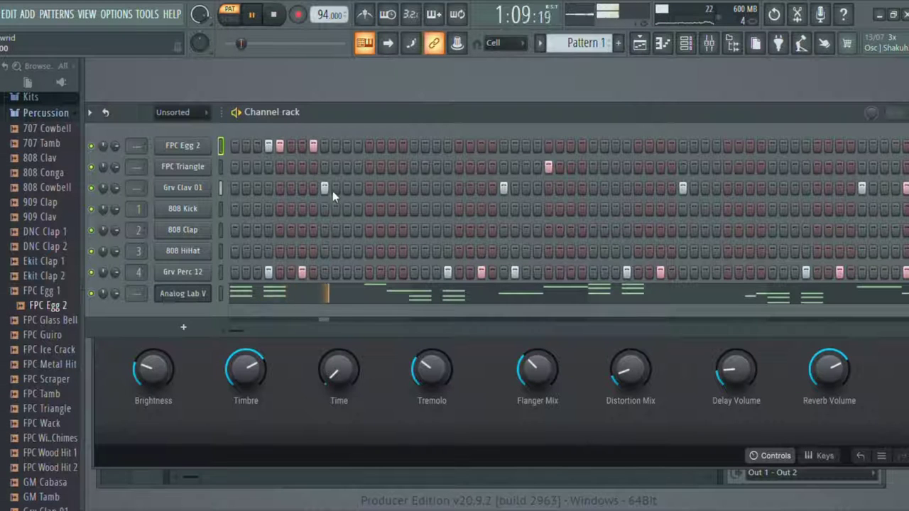
# Try an FPC Egg 2 hit on step 28, place hits on steps 20, 21 and 60 instead, and remove the one on step 8
pyautogui.click(538, 146)
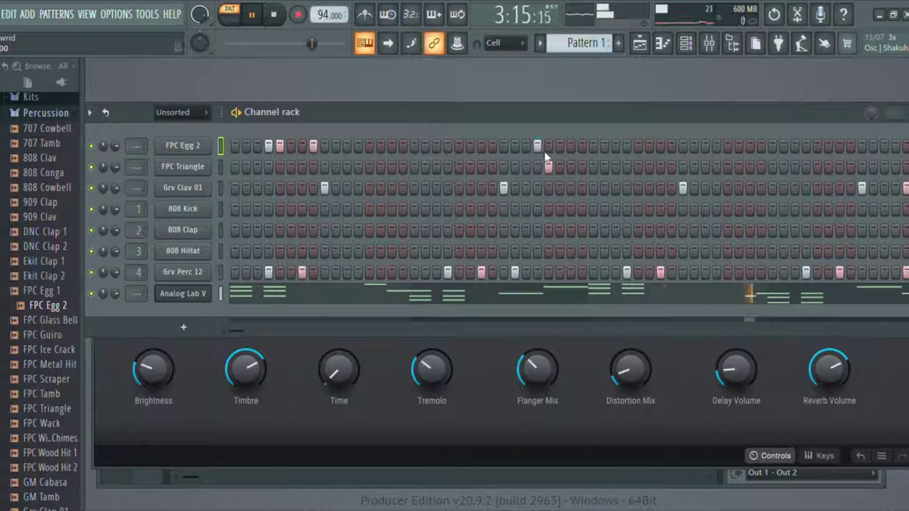
pyautogui.click(538, 149)
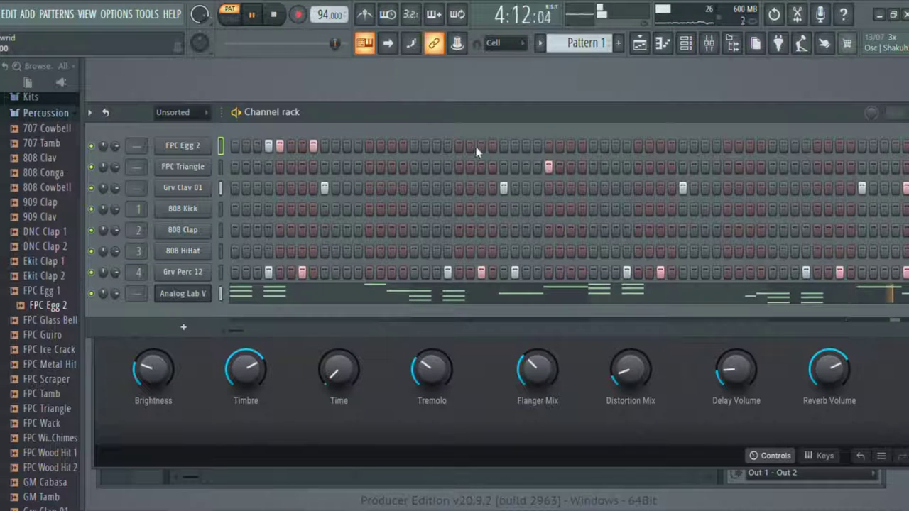
pyautogui.click(446, 147)
pyautogui.click(458, 147)
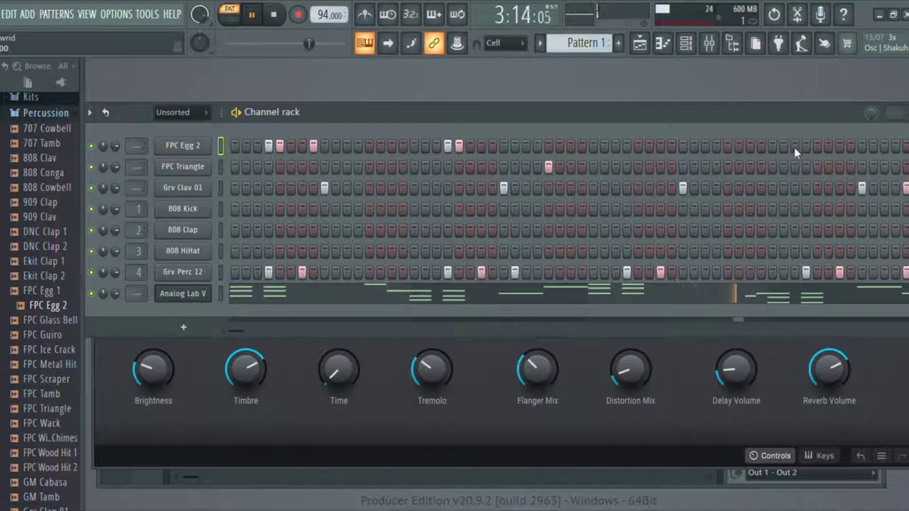
pyautogui.click(895, 146)
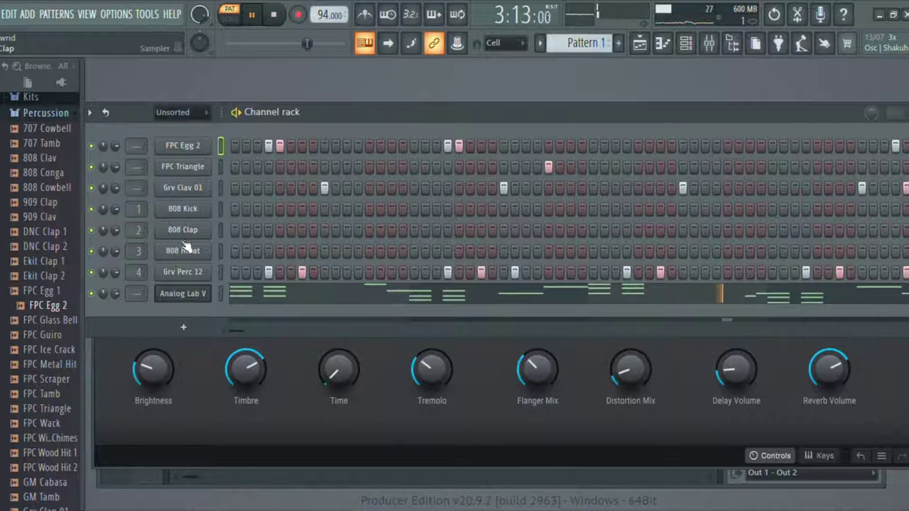
# Audition DNC Clap 1 and other percussion samples, and add 808 Conga as a channel above FPC Egg 2
pyautogui.click(60, 232)
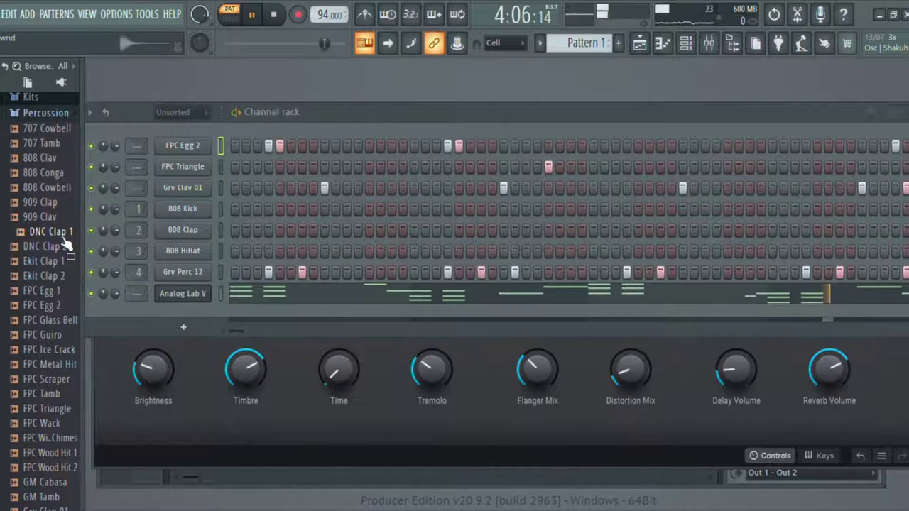
pyautogui.click(44, 187)
pyautogui.click(51, 174)
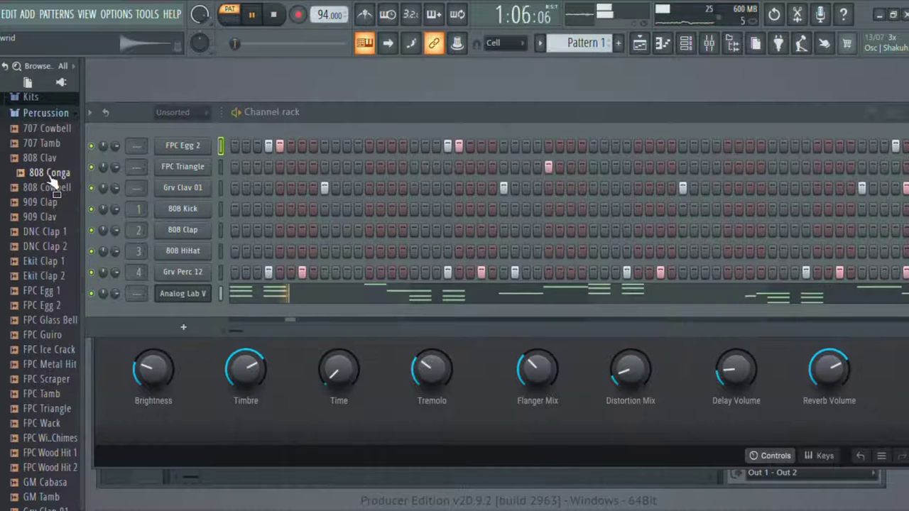
pyautogui.moveTo(51, 178); pyautogui.dragTo(191, 132)
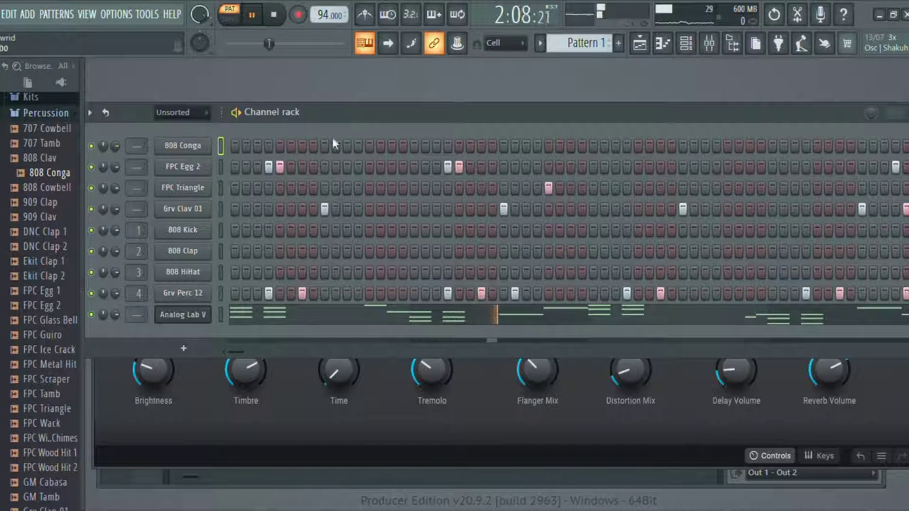
# Place 808 Conga hits on steps 13, 29, 30, 45, 47 and 61
pyautogui.click(547, 146)
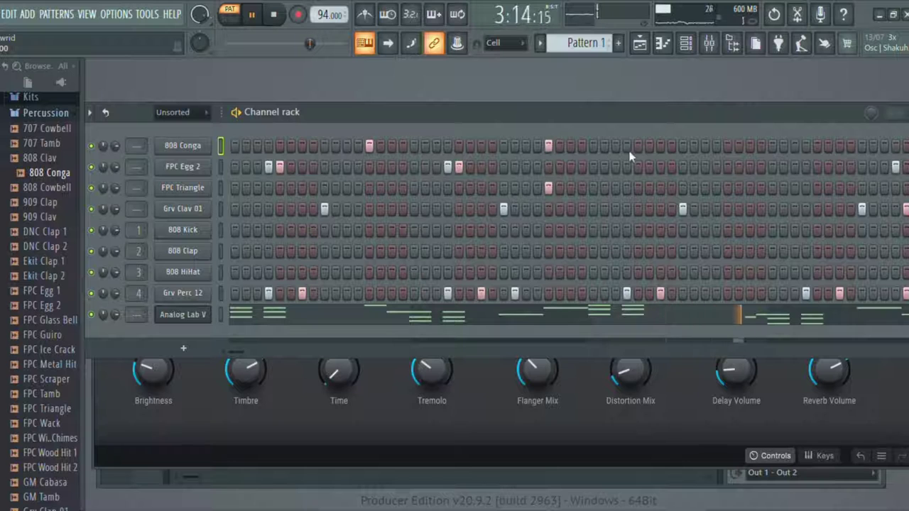
pyautogui.click(726, 146)
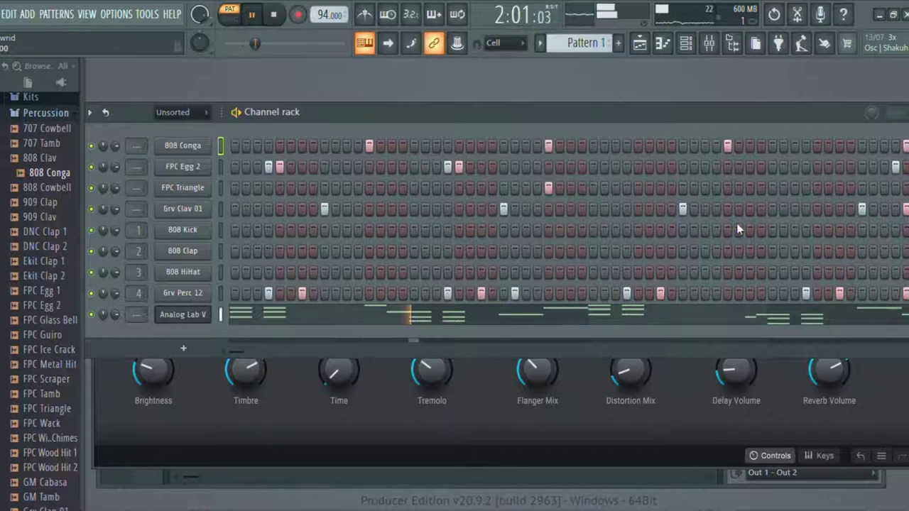
pyautogui.click(559, 146)
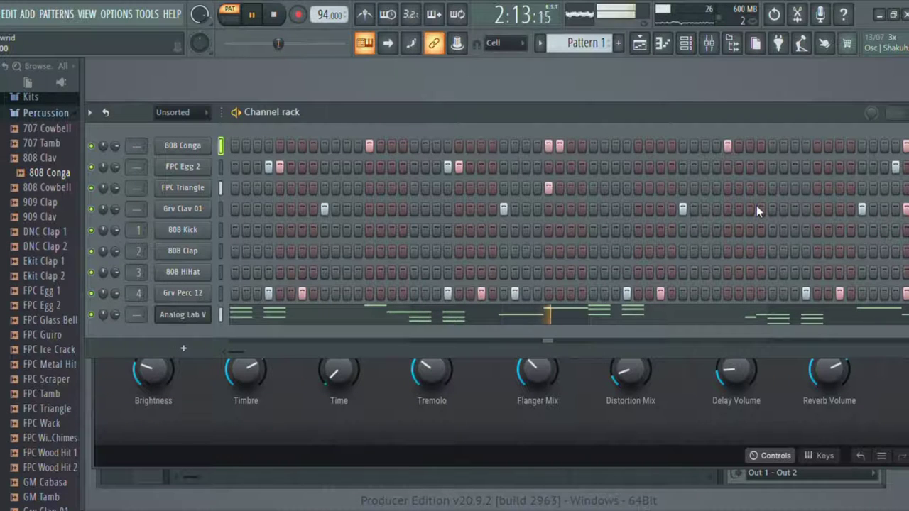
pyautogui.click(750, 146)
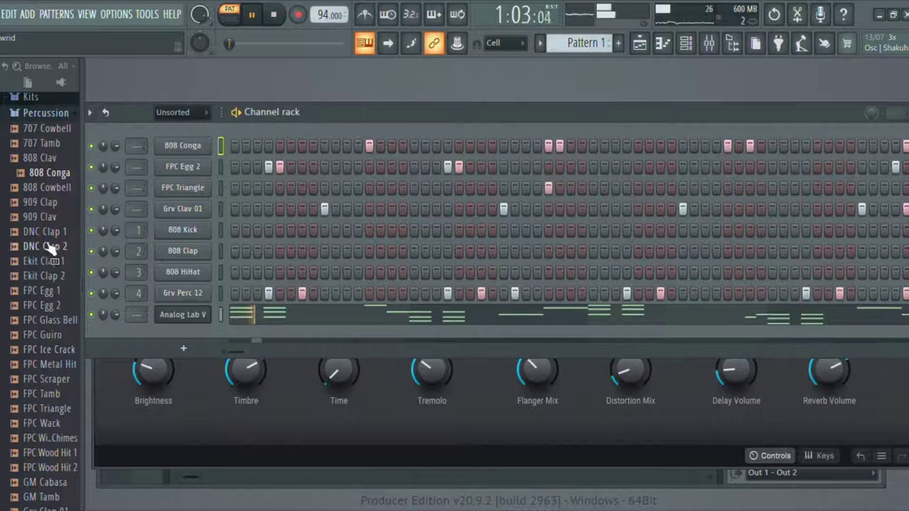
# Collapse the Percussion samples, expand the Hats folder, and audition the 808 HiHat channel against the beat
pyautogui.scroll(4, 53, 245)
pyautogui.click(73, 292)
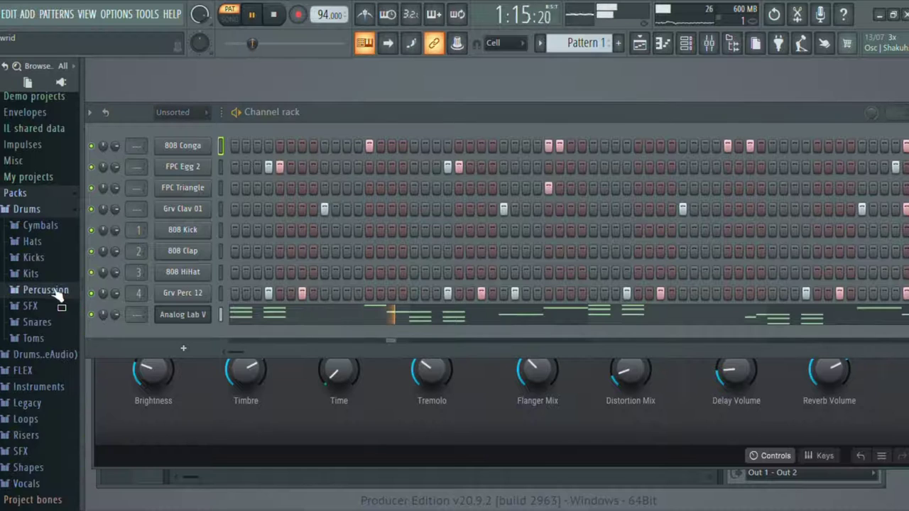
pyautogui.click(60, 242)
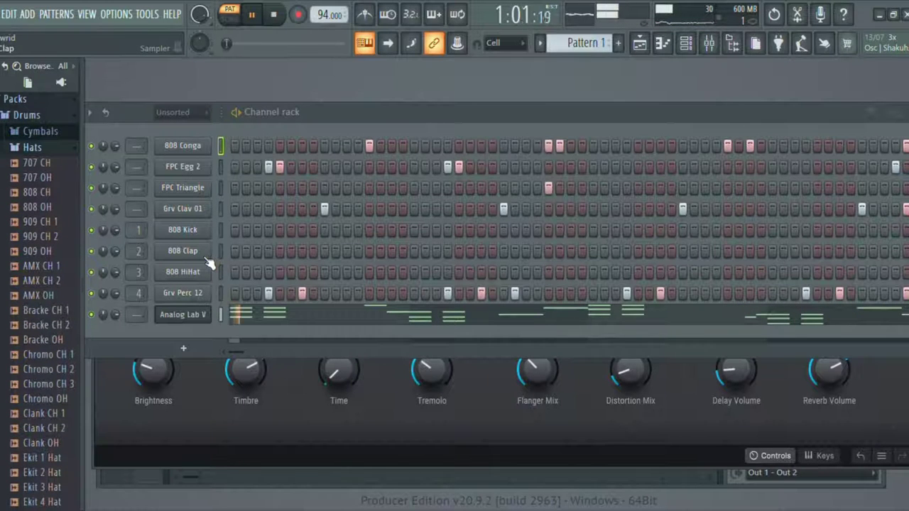
pyautogui.click(191, 277)
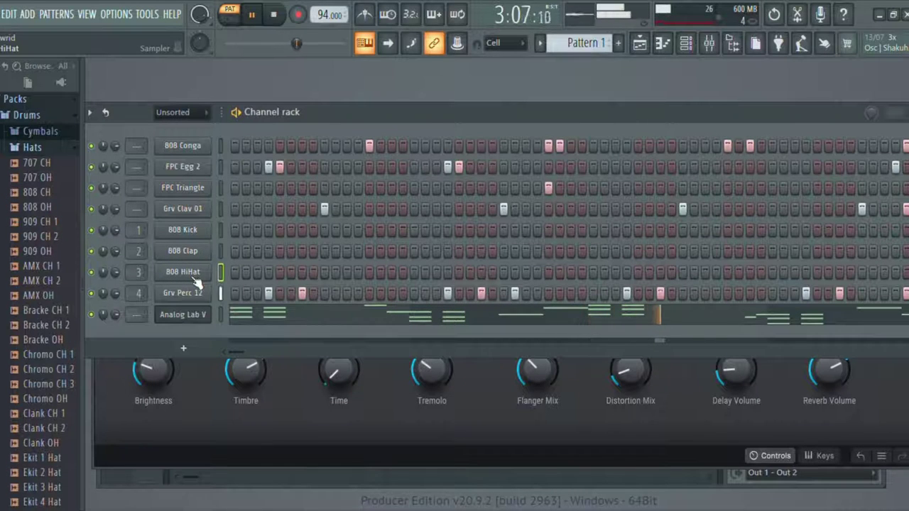
pyautogui.press('space')
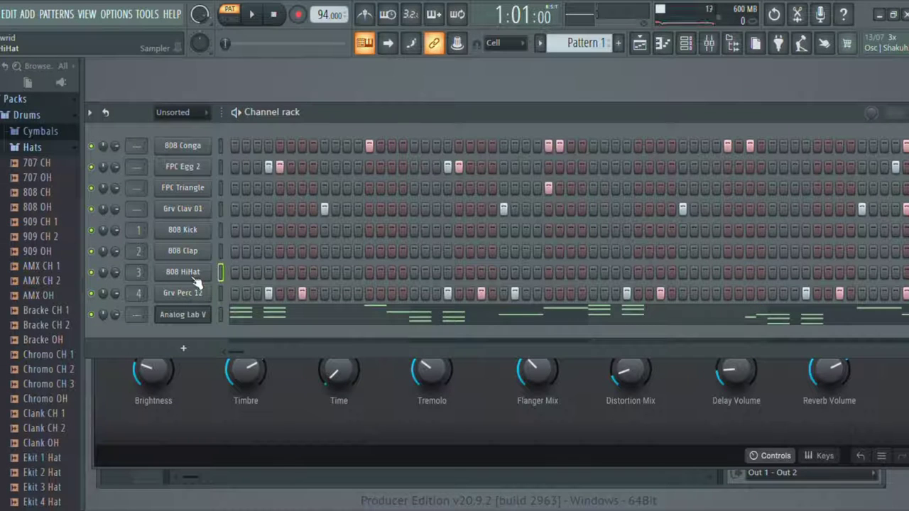
# Play the pattern and program 808 Kick hits on steps 1, 17, 25, 33 and 49
pyautogui.press('space')
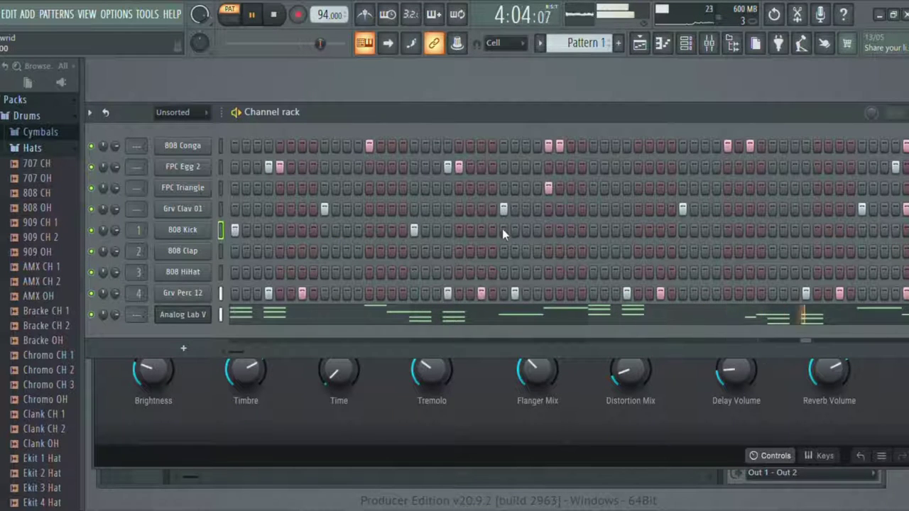
pyautogui.click(593, 229)
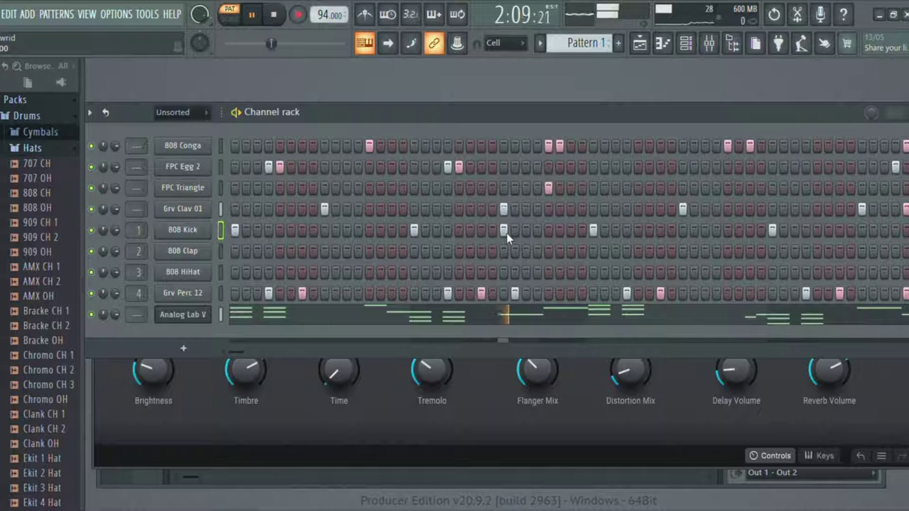
# Replace the 808 Kick hit on step 25, trying steps 23 and 26, with hits on steps 27 and 29, and add one on step 61
pyautogui.click(481, 232)
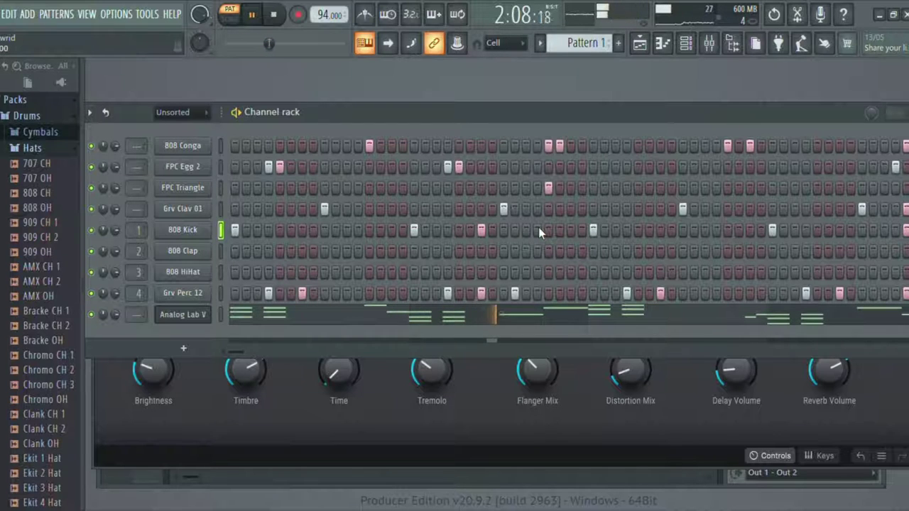
pyautogui.click(483, 231)
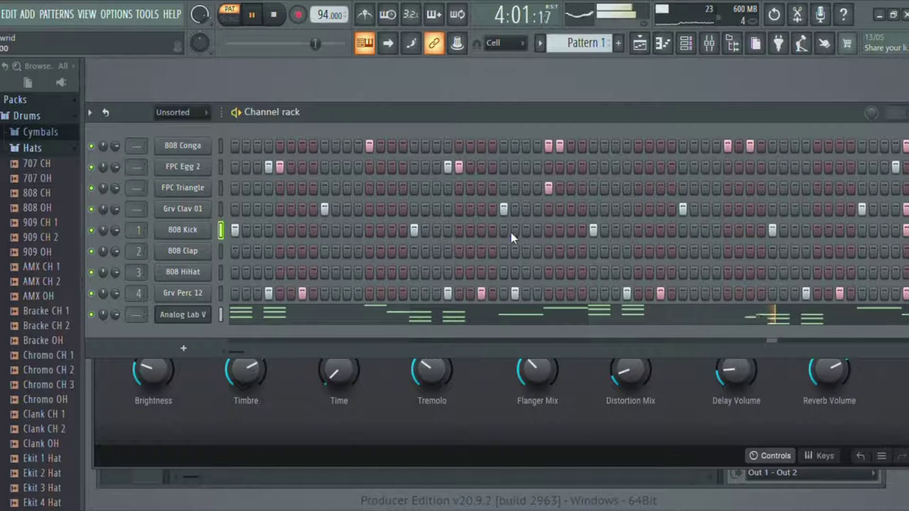
pyautogui.click(513, 231)
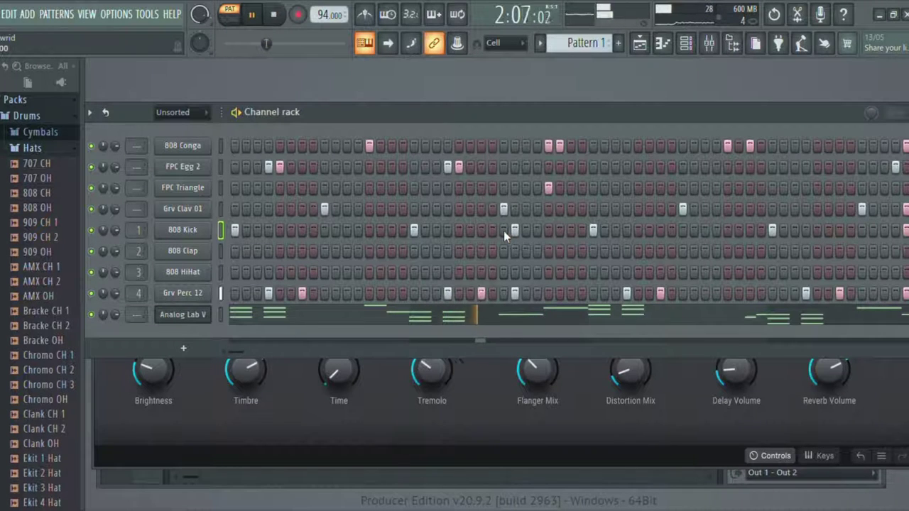
pyautogui.click(517, 231)
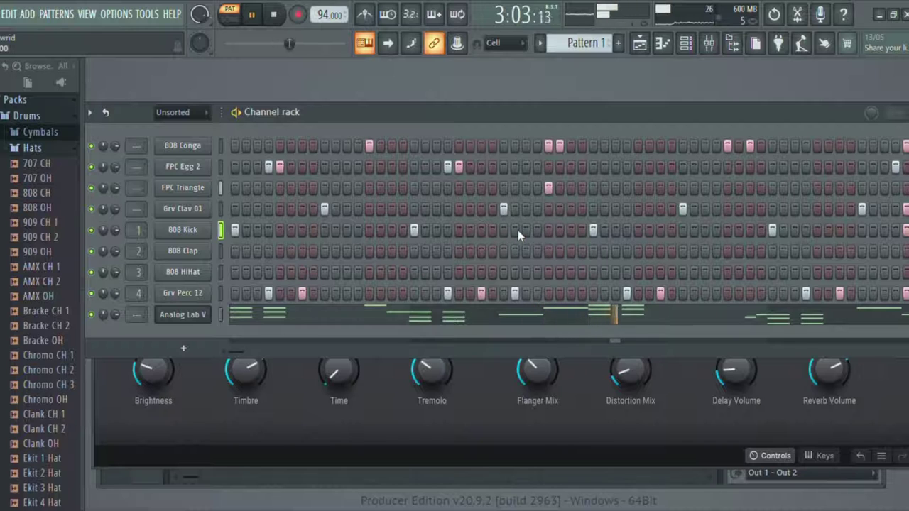
pyautogui.click(526, 230)
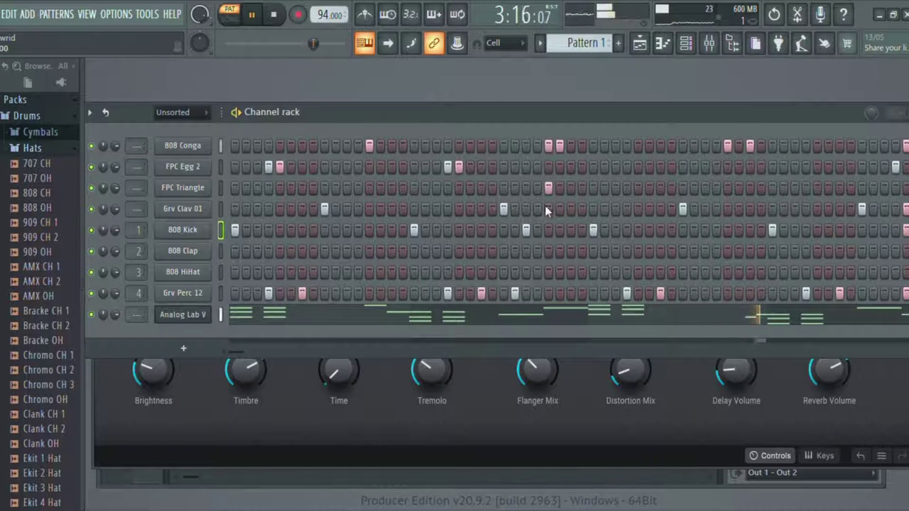
pyautogui.click(547, 230)
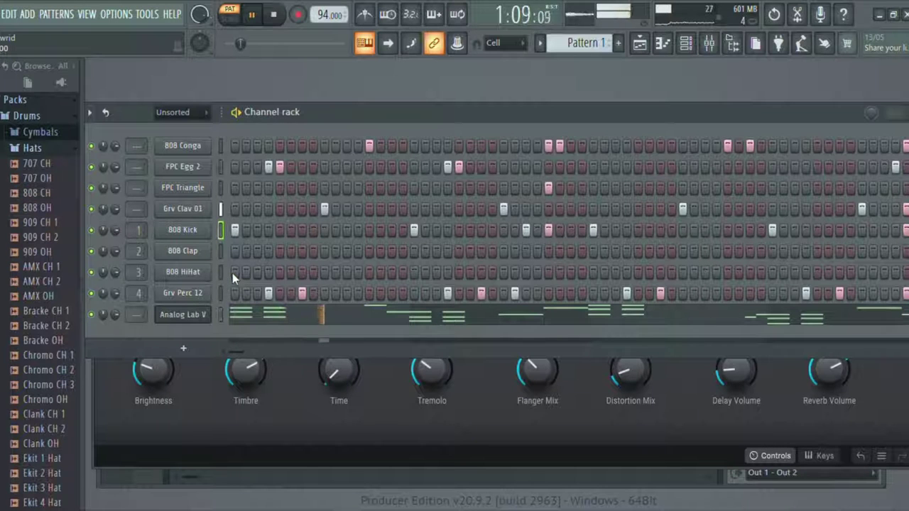
# Fill the 808 HiHat channel every eight steps, then add hits on steps 2, 18, 34, 50 and 58
pyautogui.click(171, 275)
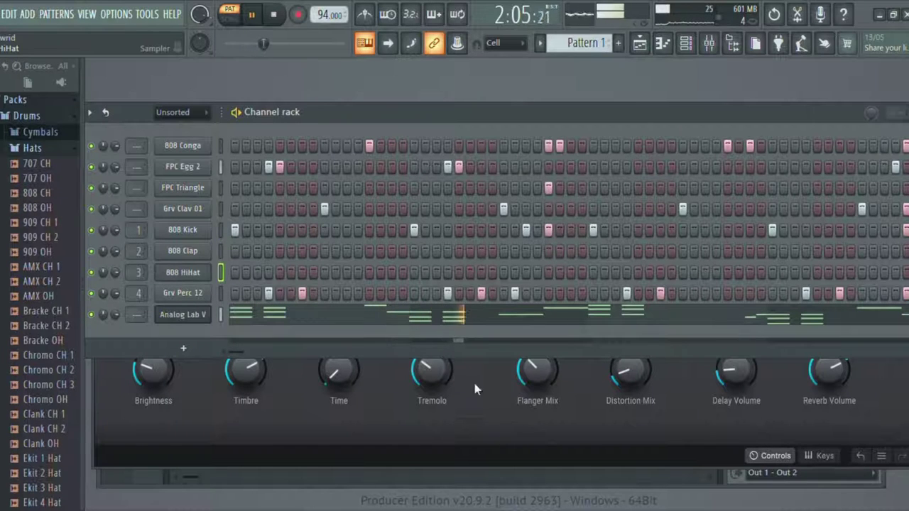
pyautogui.click(430, 347)
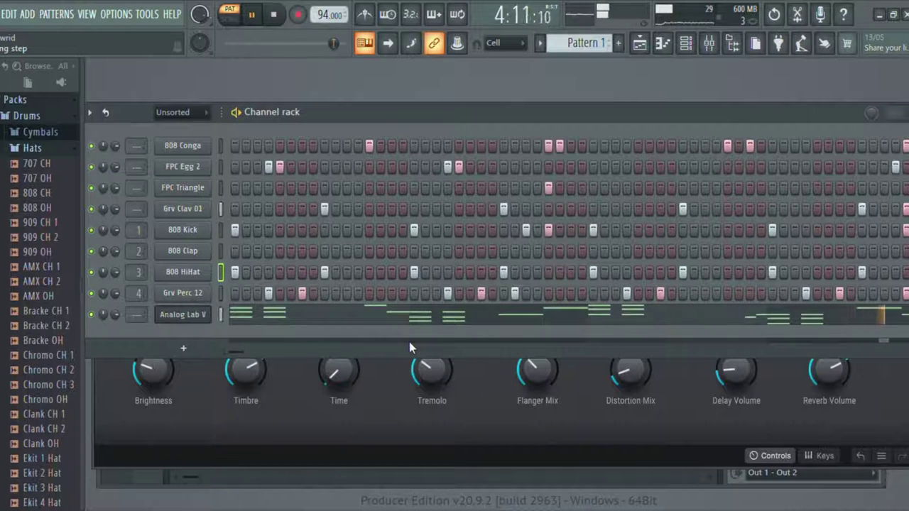
pyautogui.click(247, 272)
pyautogui.click(424, 273)
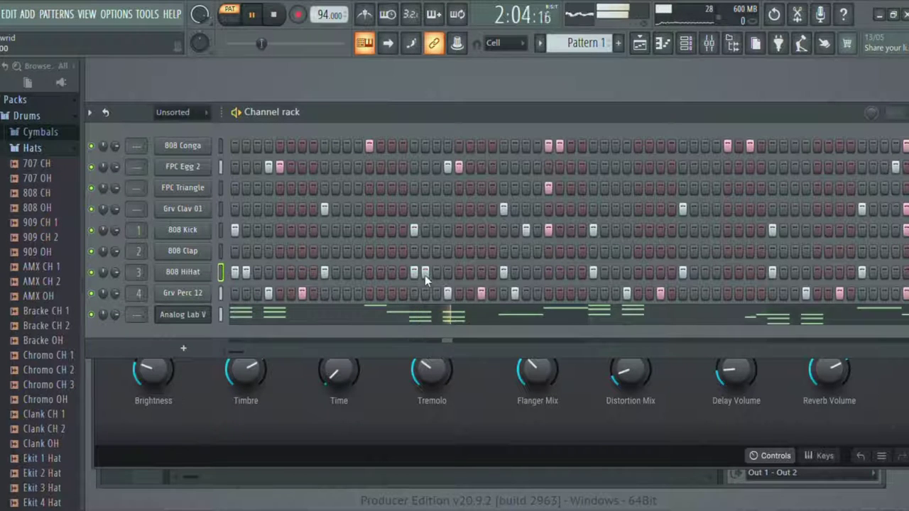
pyautogui.click(604, 272)
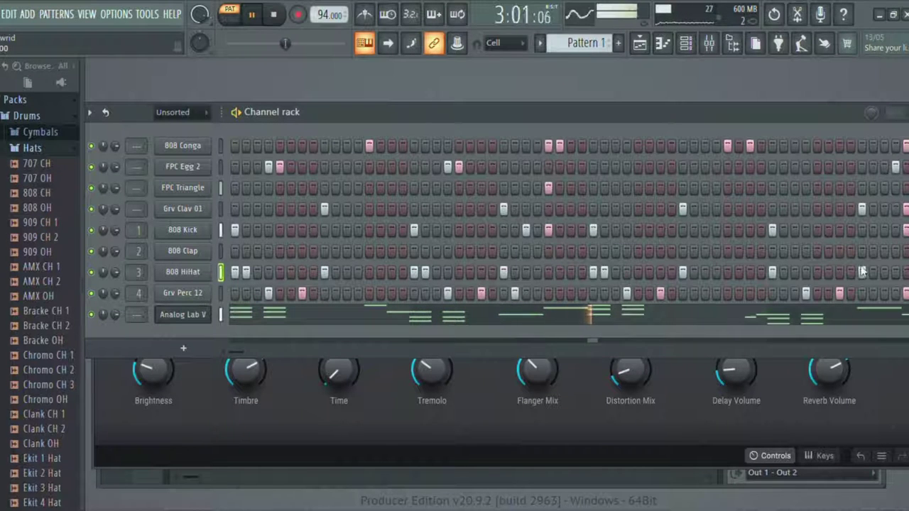
pyautogui.click(782, 274)
pyautogui.click(873, 273)
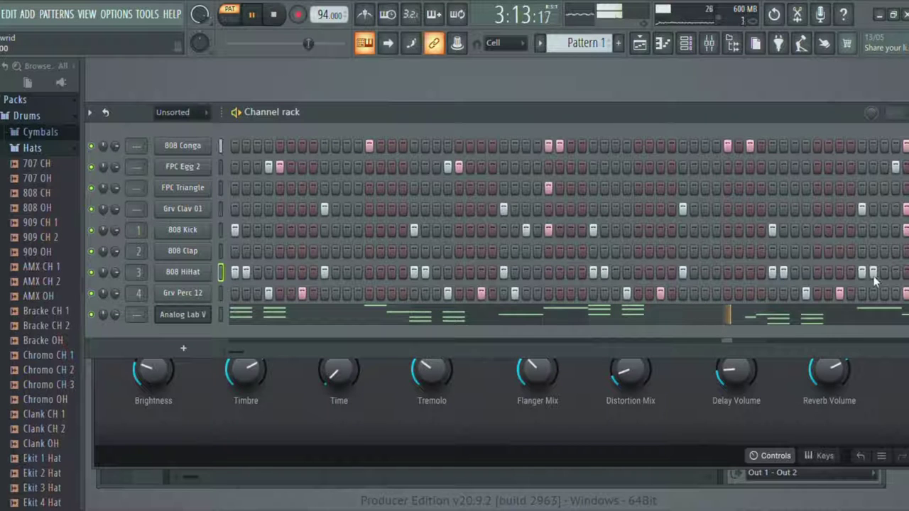
# Add further 808 HiHat hits on steps 60, 36, 4, 15 and 55
pyautogui.click(896, 274)
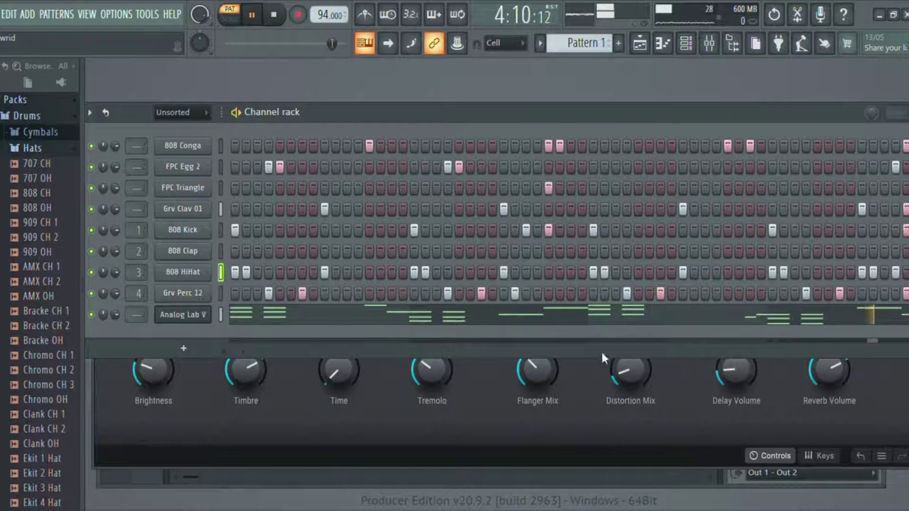
pyautogui.click(626, 272)
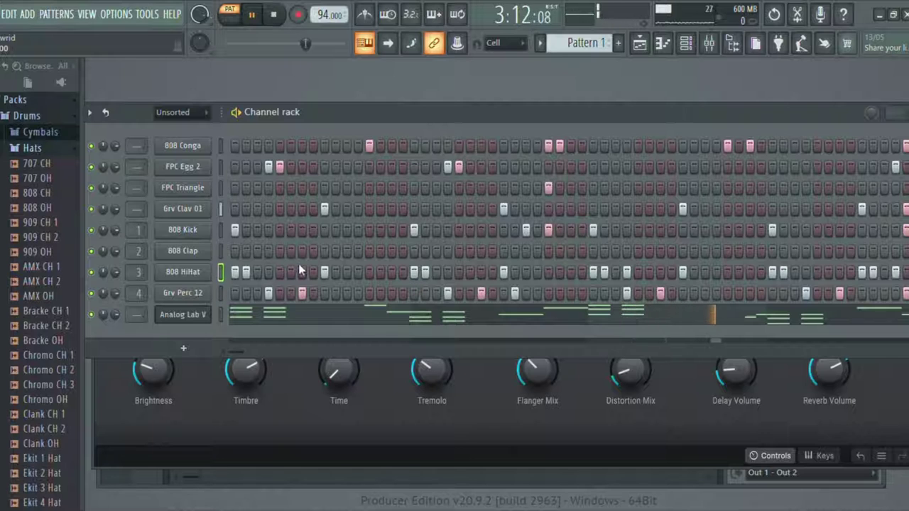
pyautogui.click(268, 272)
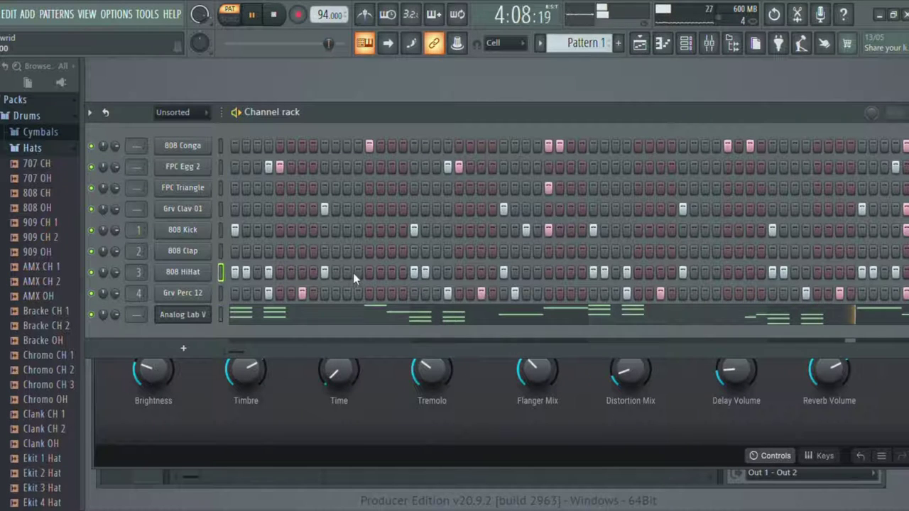
pyautogui.click(390, 273)
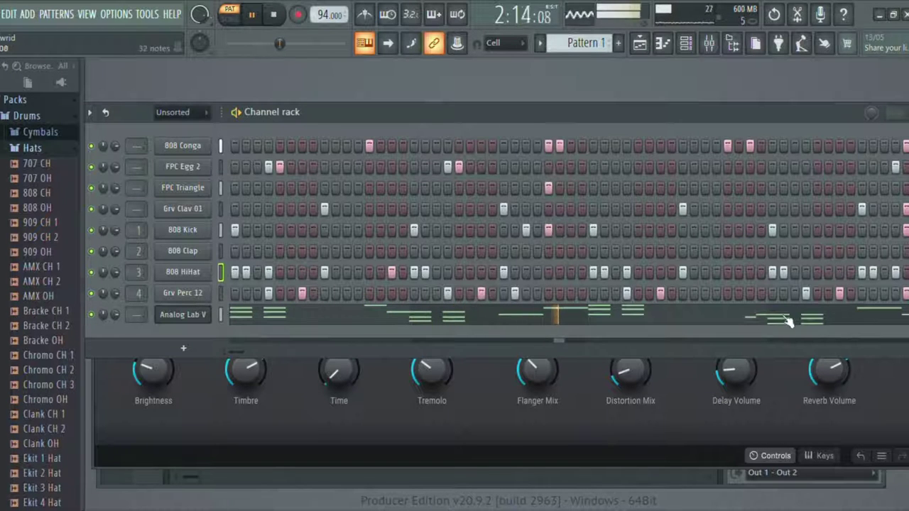
pyautogui.click(839, 274)
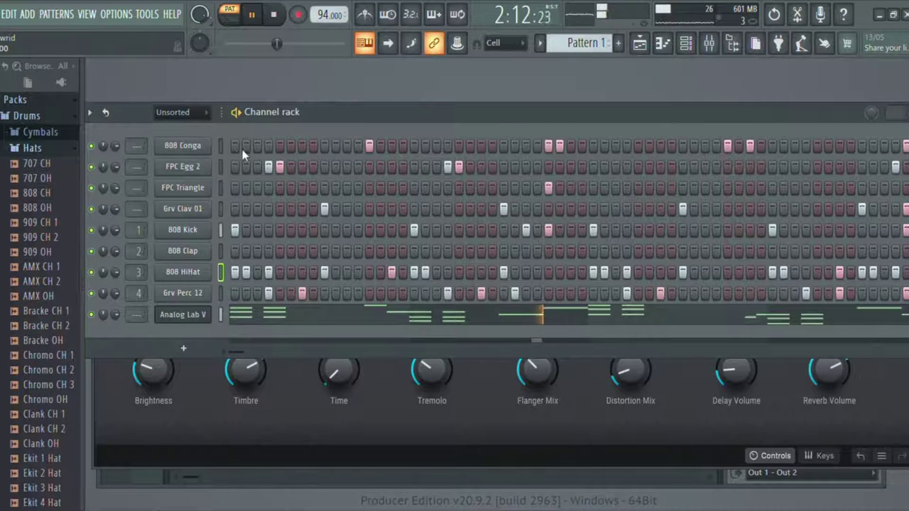
# Audition the 808 OH sample, then switch to the Kicks folder, preview the 707 Kick and 808 Kick, and collapse it
pyautogui.click(56, 208)
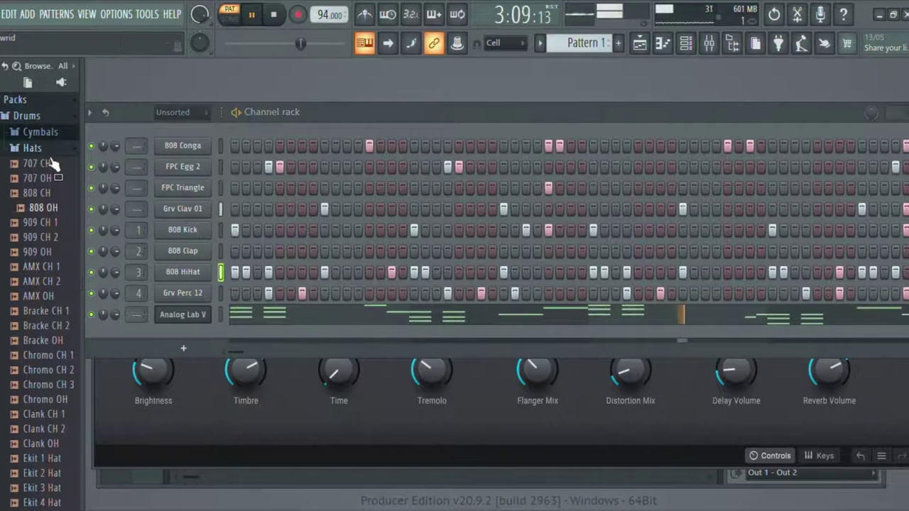
pyautogui.click(51, 149)
pyautogui.click(60, 163)
pyautogui.click(60, 198)
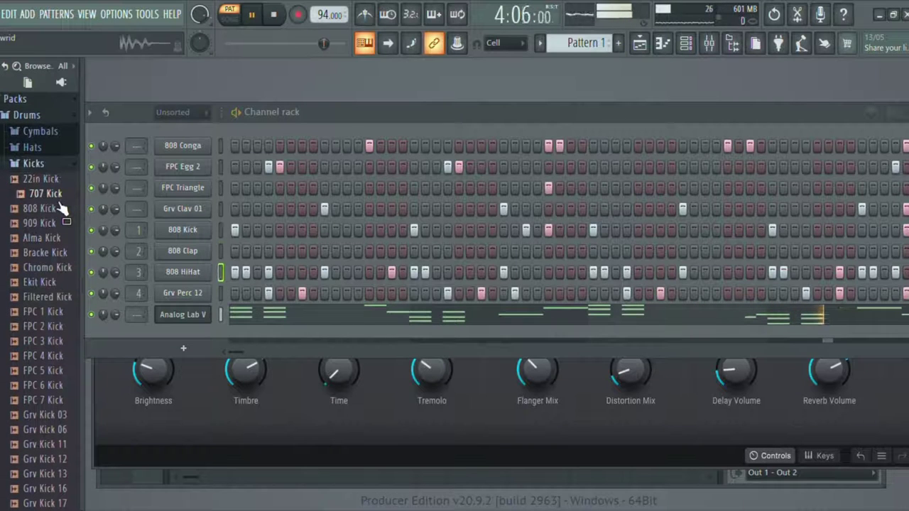
pyautogui.click(57, 211)
pyautogui.click(60, 168)
pyautogui.click(60, 165)
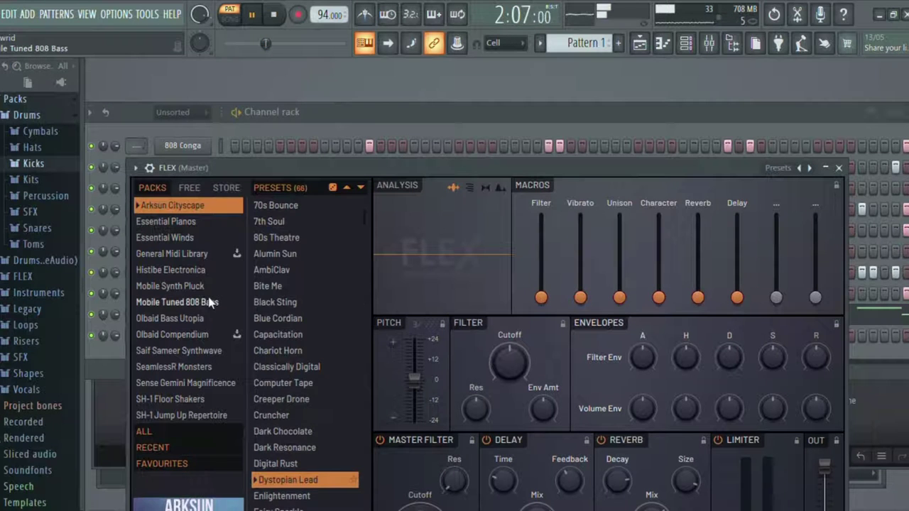
# Load the 808 Driven preset from FLEX's Mobile Tuned 808 Bass pack and close the plugin window
pyautogui.click(204, 302)
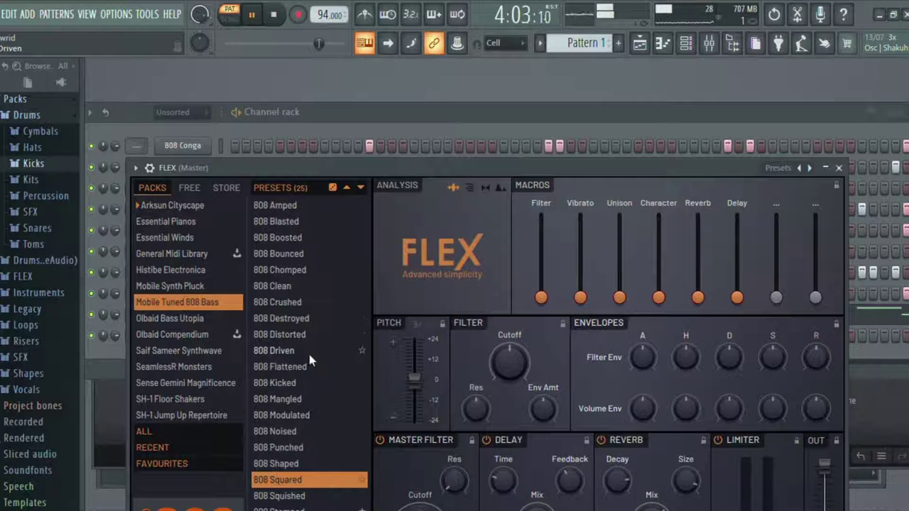
pyautogui.click(274, 350)
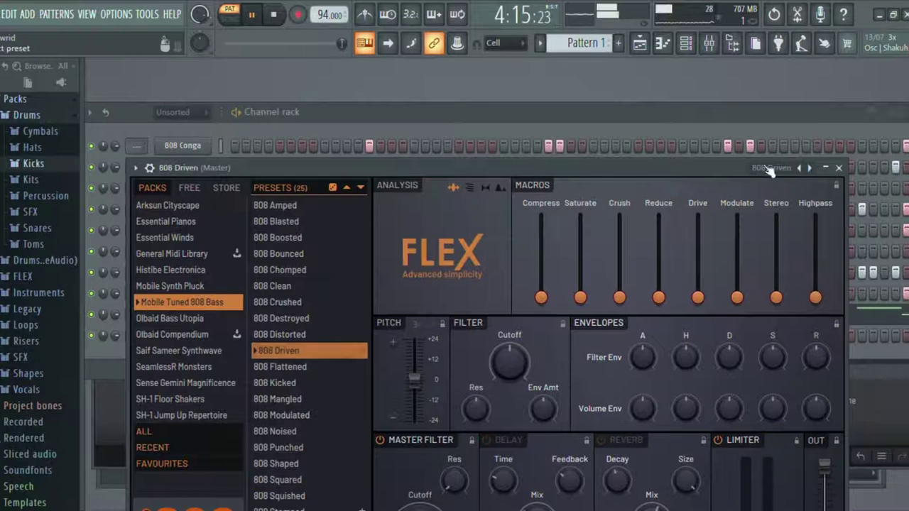
pyautogui.click(839, 168)
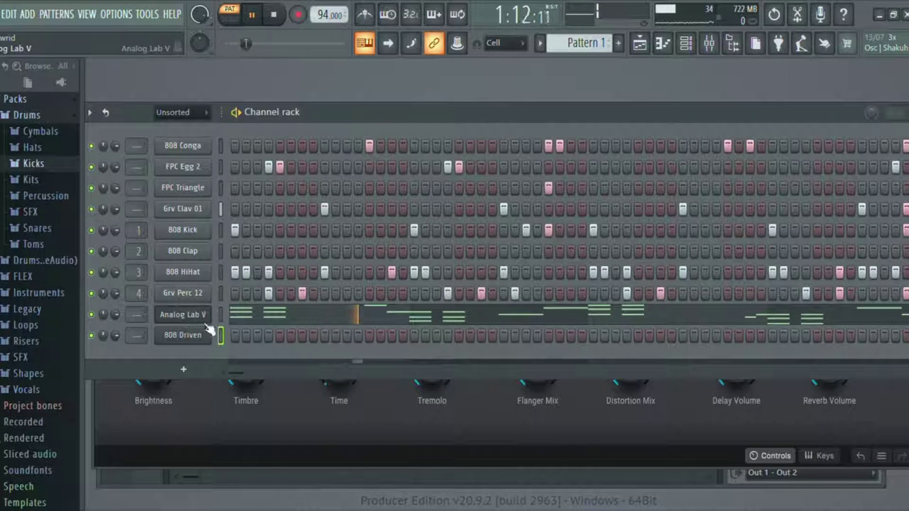
# Stop playback, copy the 808 Kick pattern into the 808 Driven channel, and open that channel's piano roll
pyautogui.press('space')
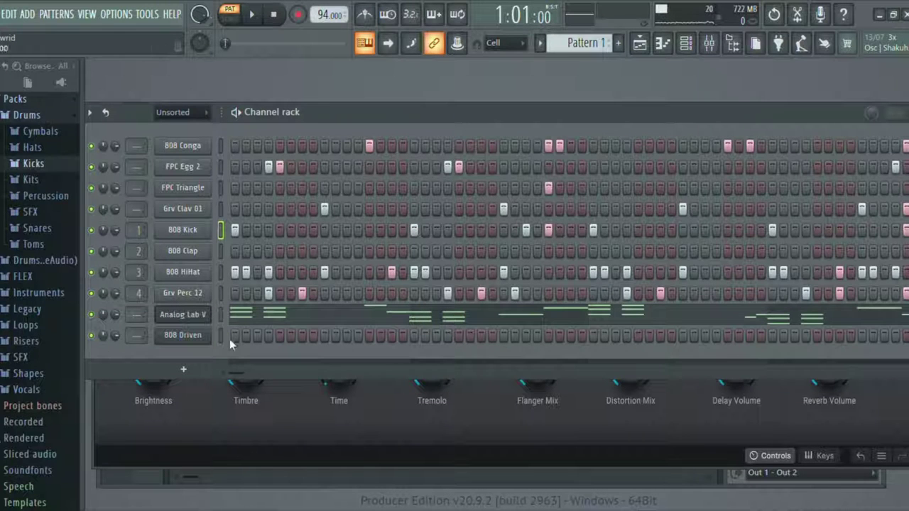
pyautogui.hotkey('ctrl', 'v')
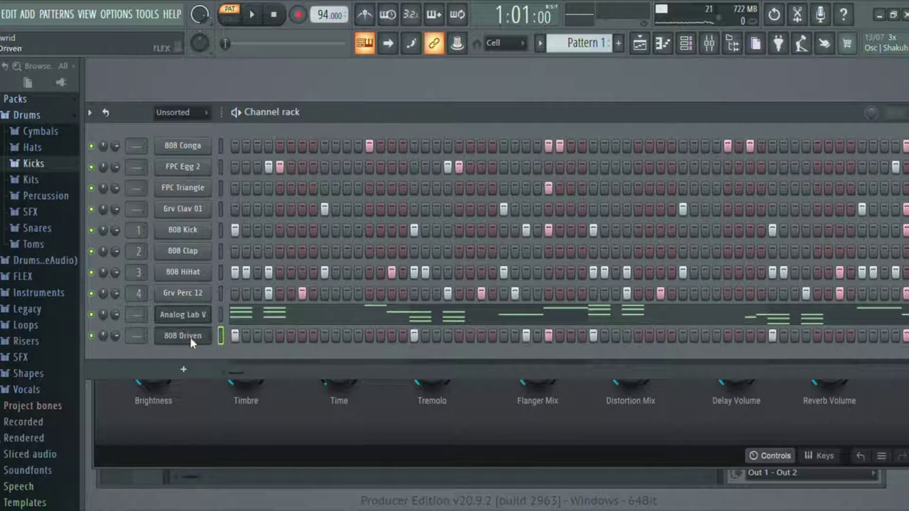
pyautogui.press('F7')
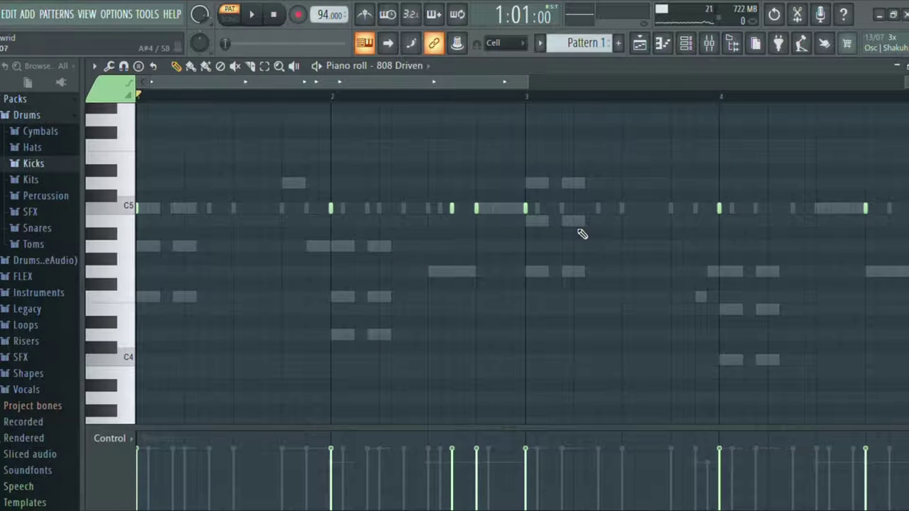
# Move all the 808 Driven notes down to F4 and deselect them
pyautogui.moveTo(632, 153)
pyautogui.mouseDown()
pyautogui.moveTo(30, 406)
pyautogui.moveTo(43, 426)
pyautogui.mouseUp()
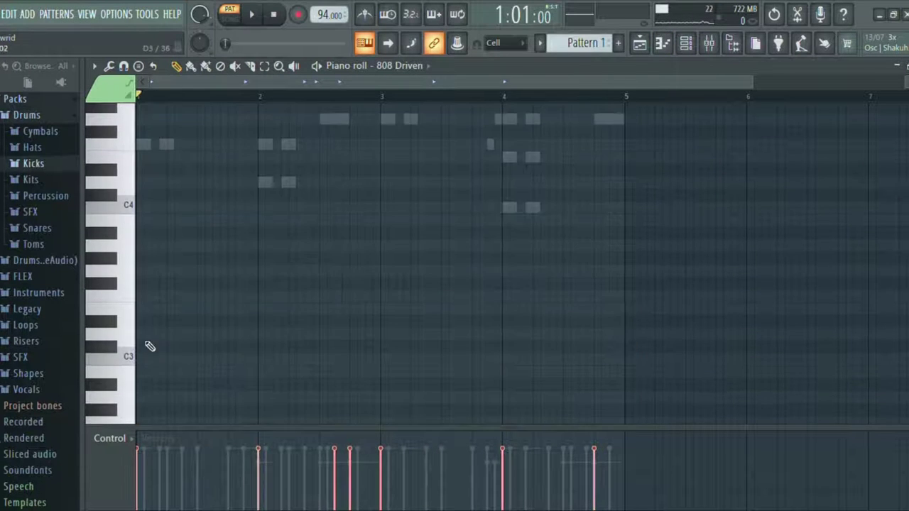
pyautogui.scroll(5, 151, 347)
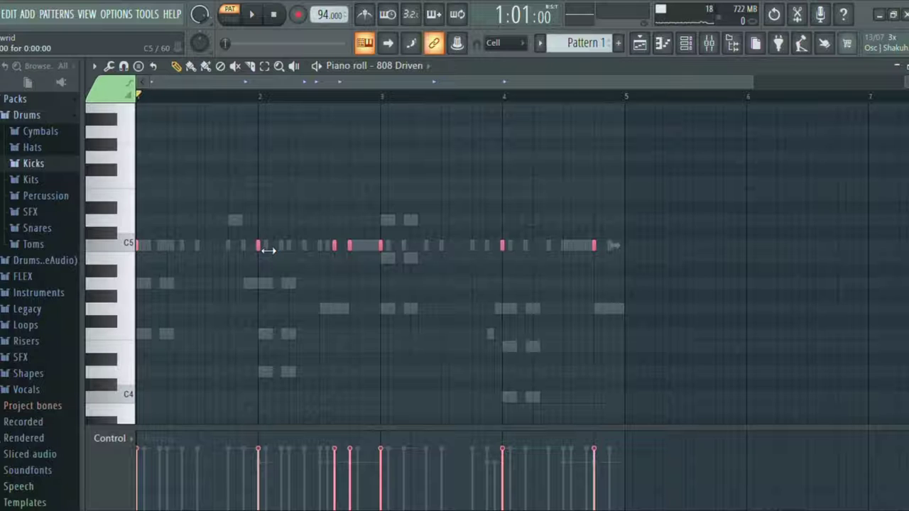
pyautogui.moveTo(265, 253); pyautogui.dragTo(240, 344)
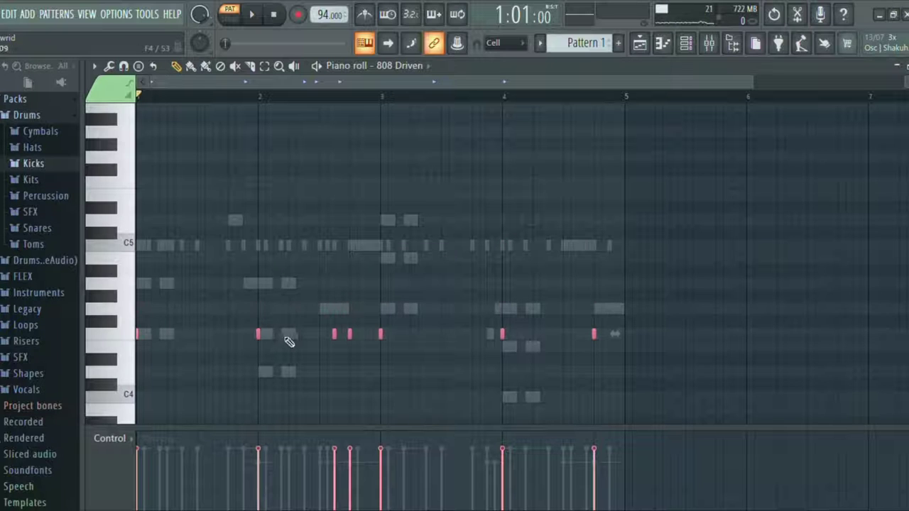
pyautogui.keyDown('ctrl'); pyautogui.click(290, 326); pyautogui.keyUp('ctrl')
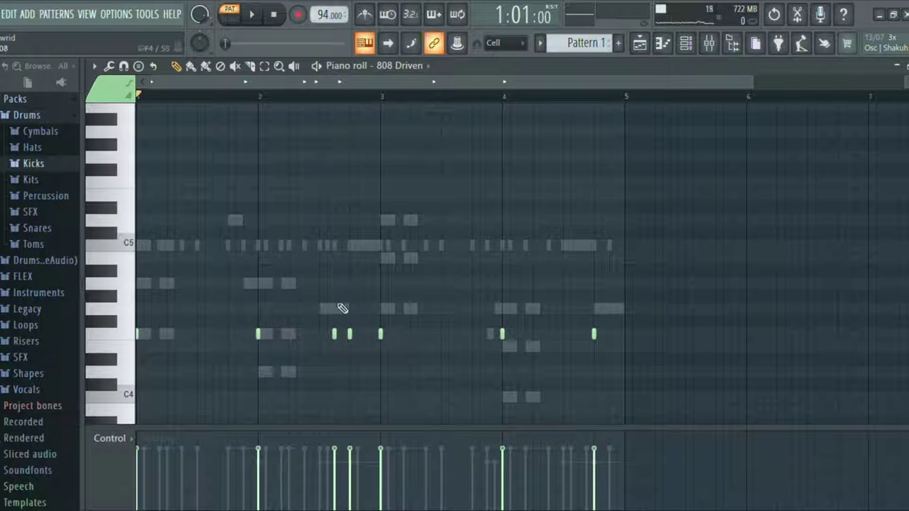
# Move the bass notes at bar 2 to D4, step 29 to E4, bar 3 to G4 and bar 4 to C4
pyautogui.moveTo(274, 289); pyautogui.dragTo(260, 384)
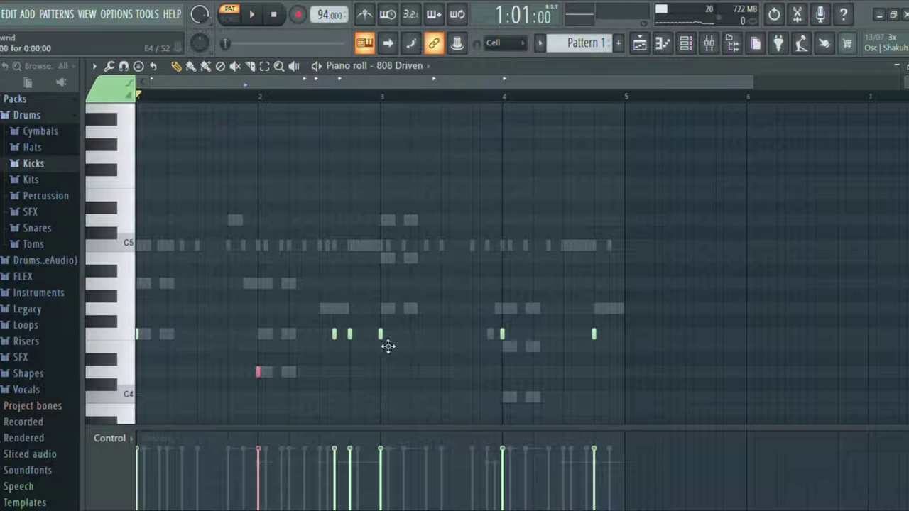
pyautogui.moveTo(380, 335); pyautogui.dragTo(352, 349)
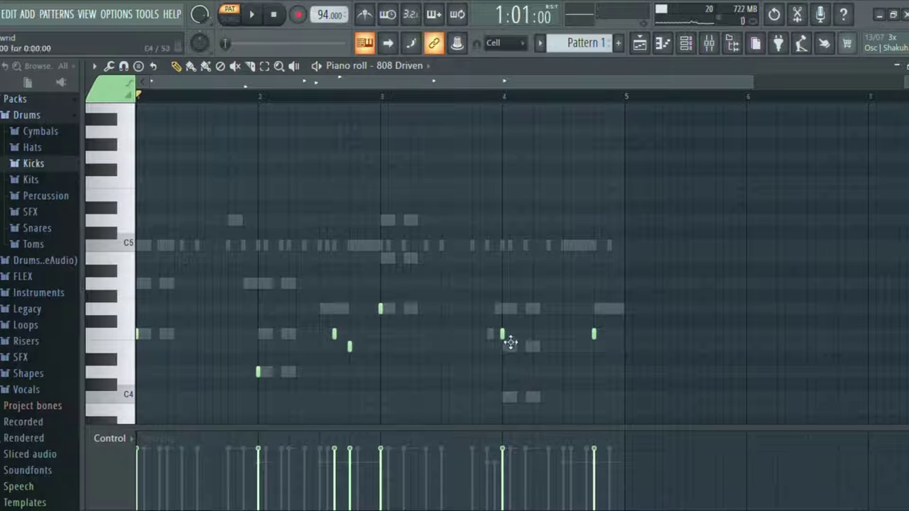
pyautogui.moveTo(511, 343); pyautogui.dragTo(511, 407)
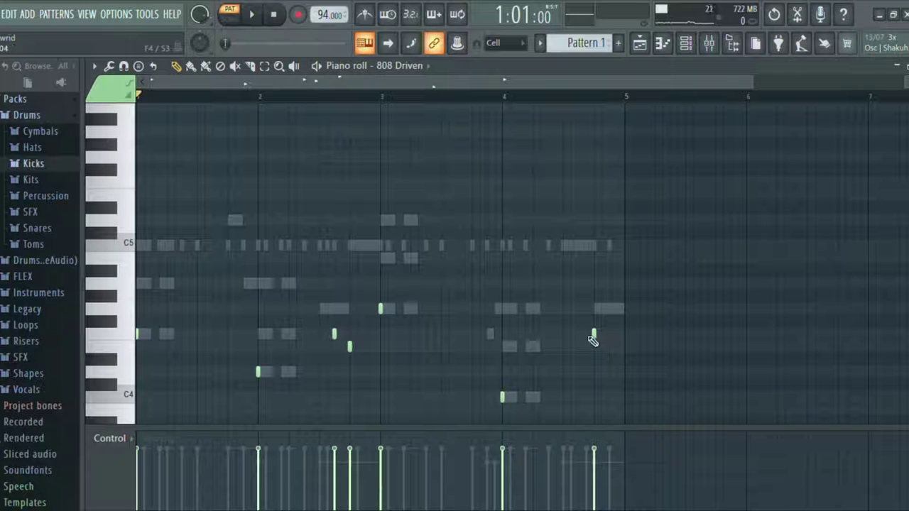
# Move the last bass note to G4, lengthen it to the end of bar 4, and play the pattern
pyautogui.moveTo(600, 343); pyautogui.dragTo(600, 306)
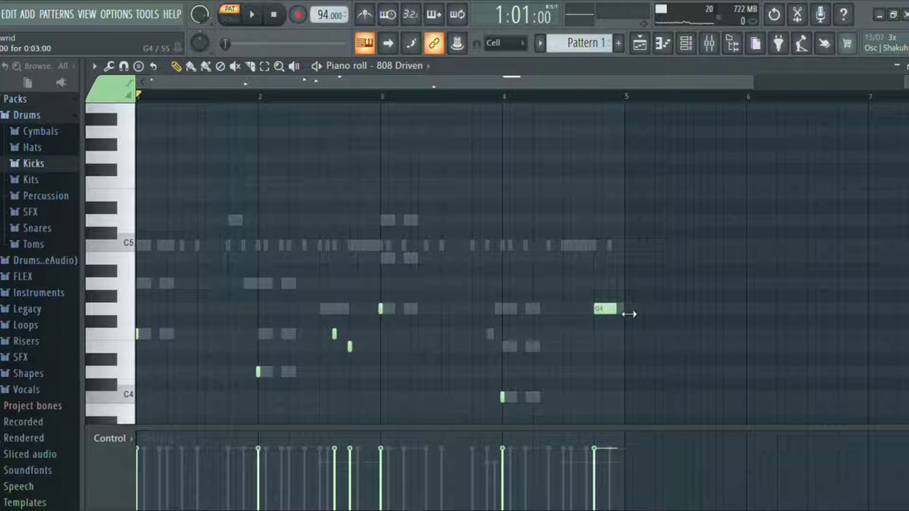
pyautogui.press('space')
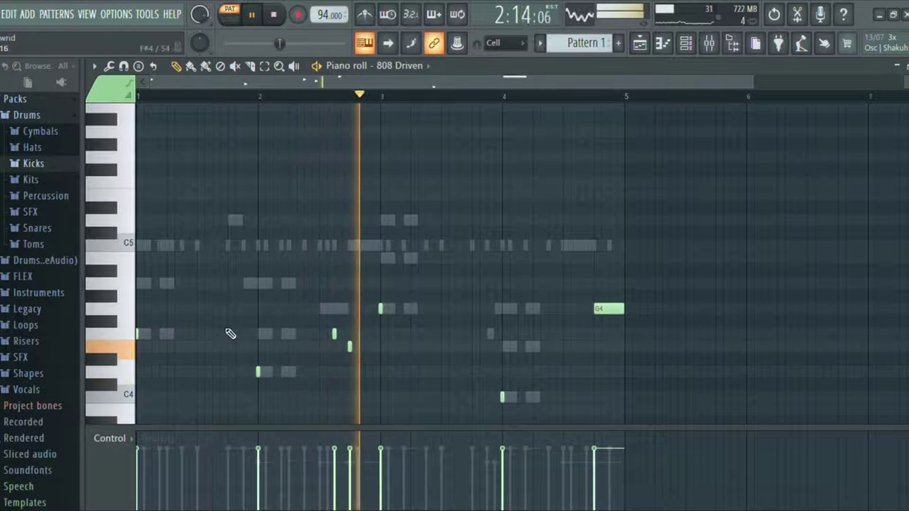
# Add a short bass note before bar 2, trying G4 and E4 on step 13, settle it at F4 on step 15, and close the piano roll
pyautogui.click(237, 311)
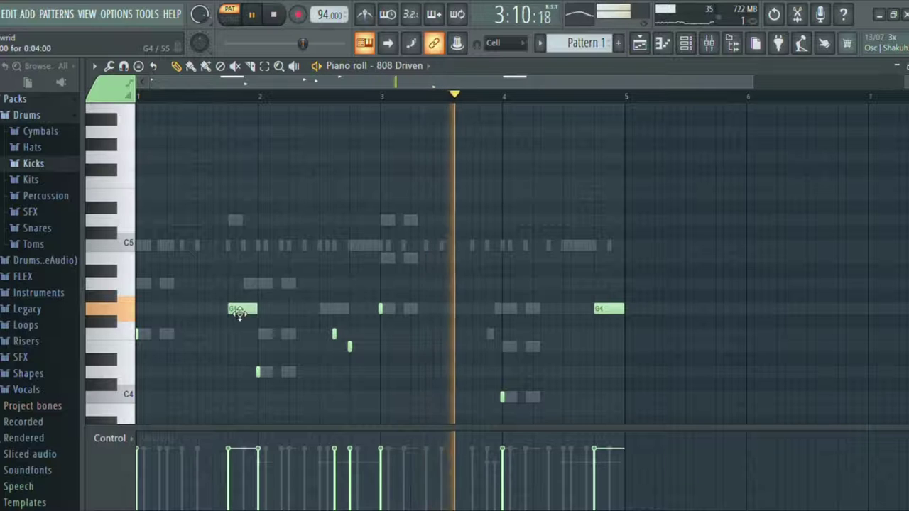
pyautogui.rightClick(257, 314)
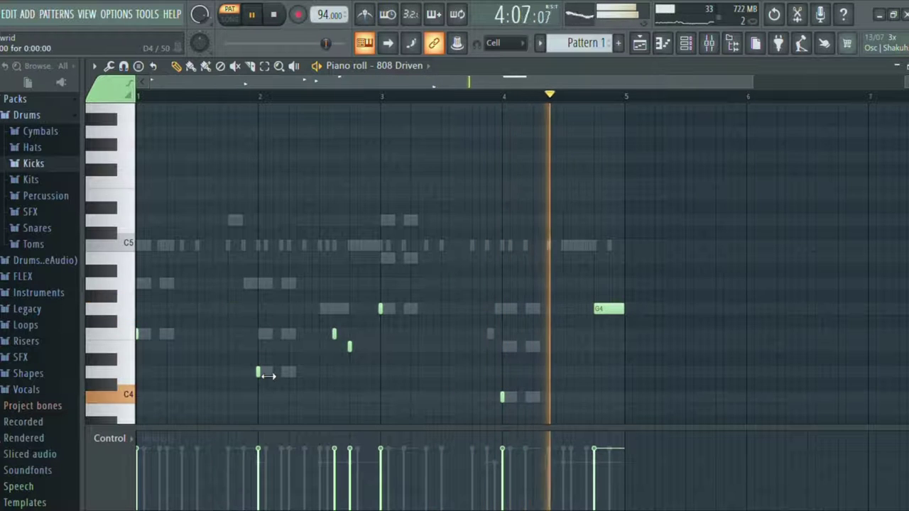
pyautogui.click(232, 311)
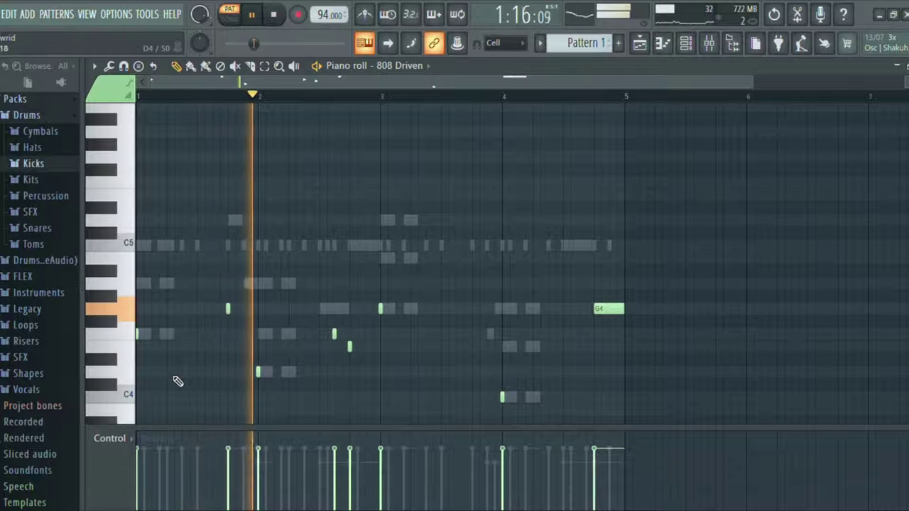
pyautogui.moveTo(233, 310); pyautogui.dragTo(237, 360)
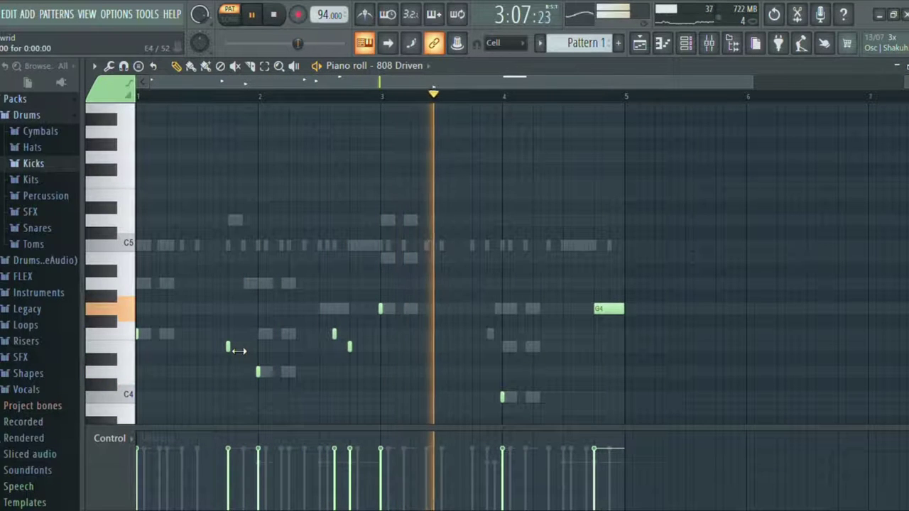
pyautogui.moveTo(229, 349); pyautogui.dragTo(252, 351)
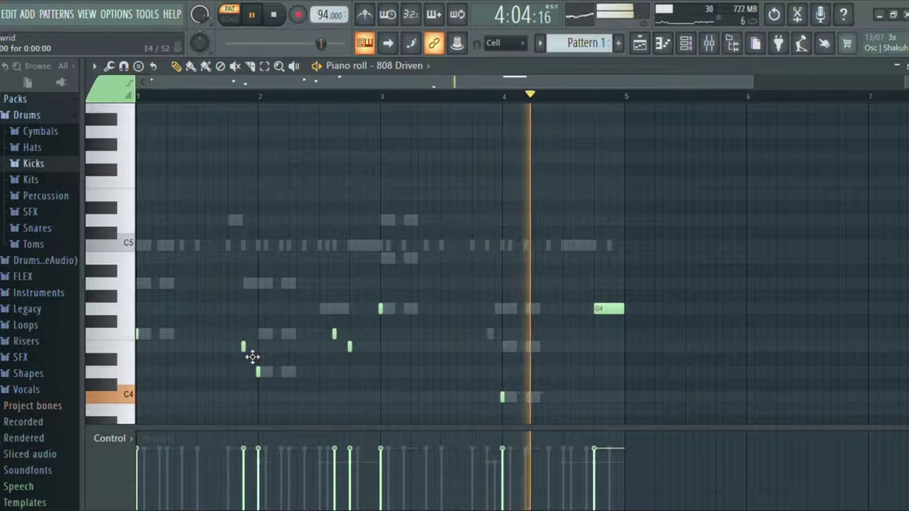
pyautogui.moveTo(256, 344)
pyautogui.mouseDown()
pyautogui.moveTo(253, 333)
pyautogui.moveTo(188, 333)
pyautogui.moveTo(245, 334)
pyautogui.mouseUp()
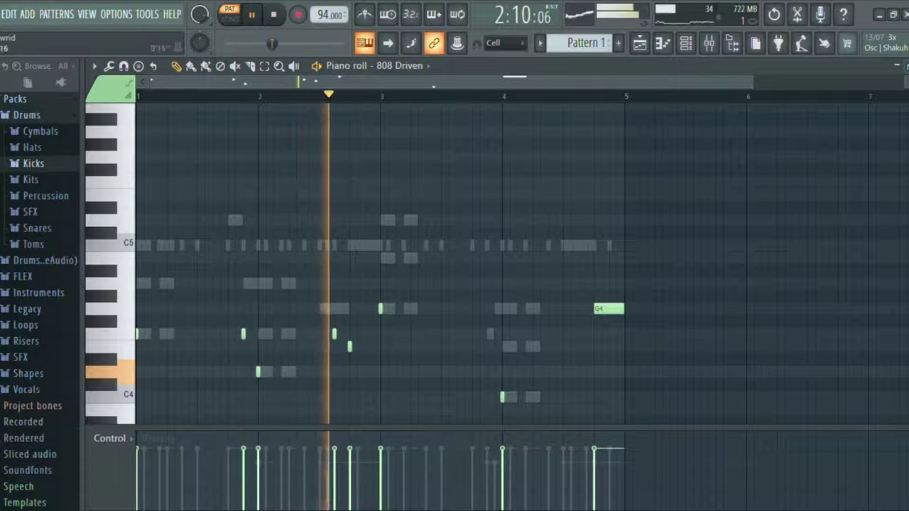
pyautogui.click(908, 66)
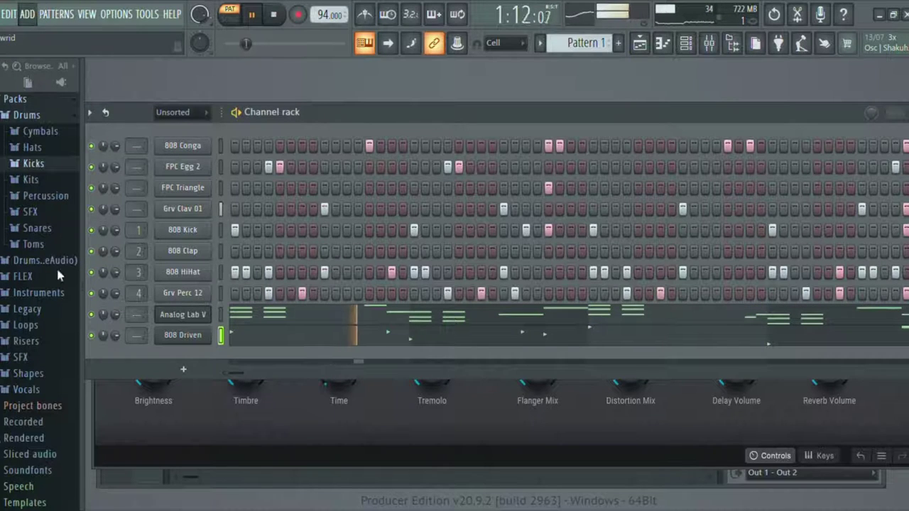
# Add a ZENOLOGY instrument channel, load its 004: Nice Piano preset, and return to the channel rack
pyautogui.click(61, 292)
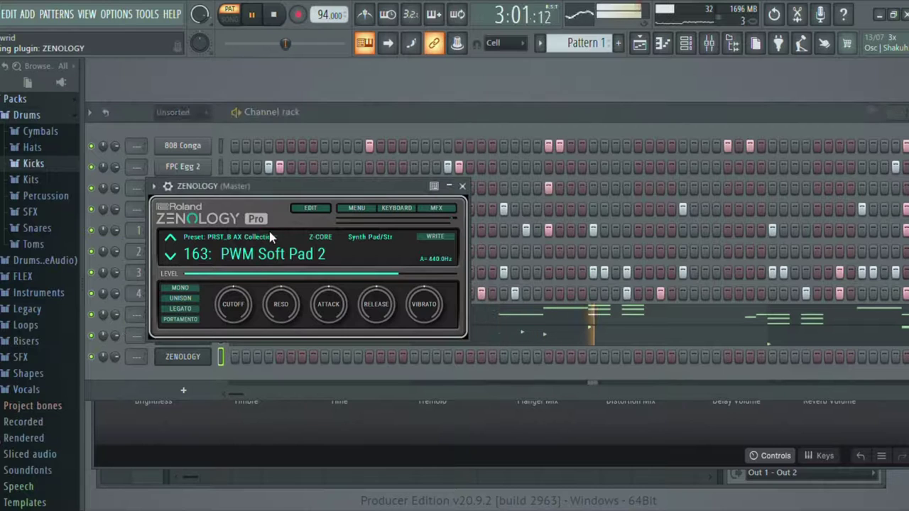
pyautogui.press('space')
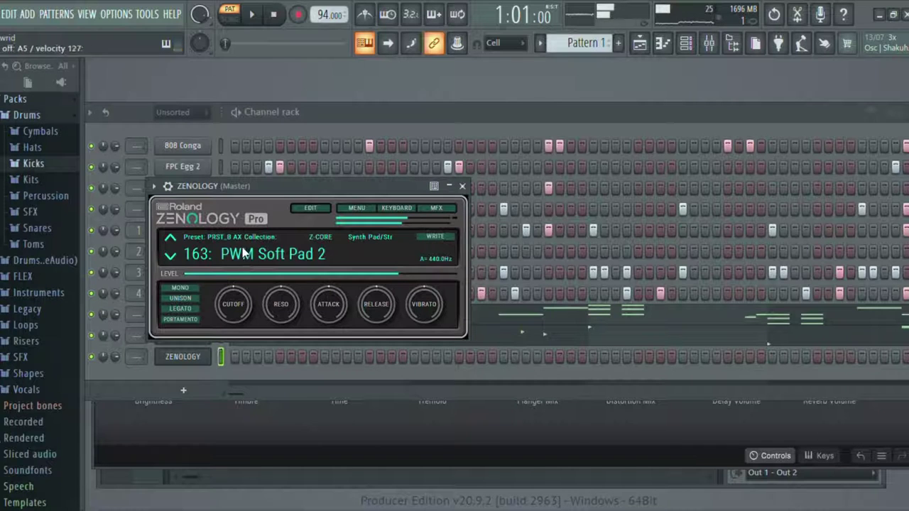
pyautogui.scroll(2, 290, 259)
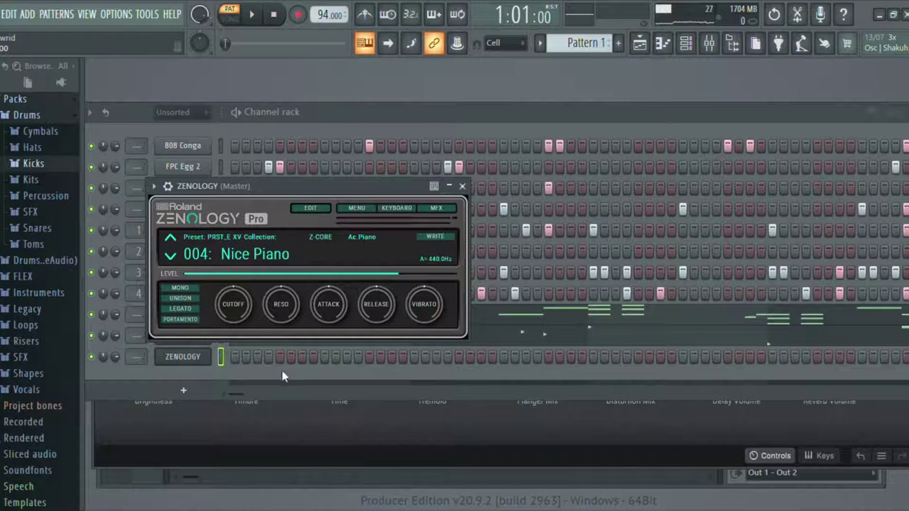
pyautogui.click(267, 384)
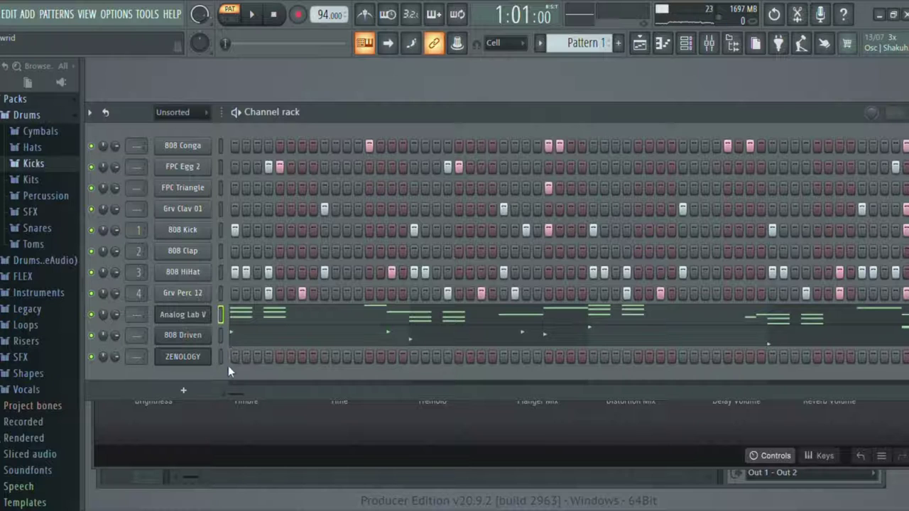
# Open the empty ZENOLOGY channel's piano roll, play the pattern and try a short C5 note in bar 1
pyautogui.click(198, 357)
pyautogui.press('F7')
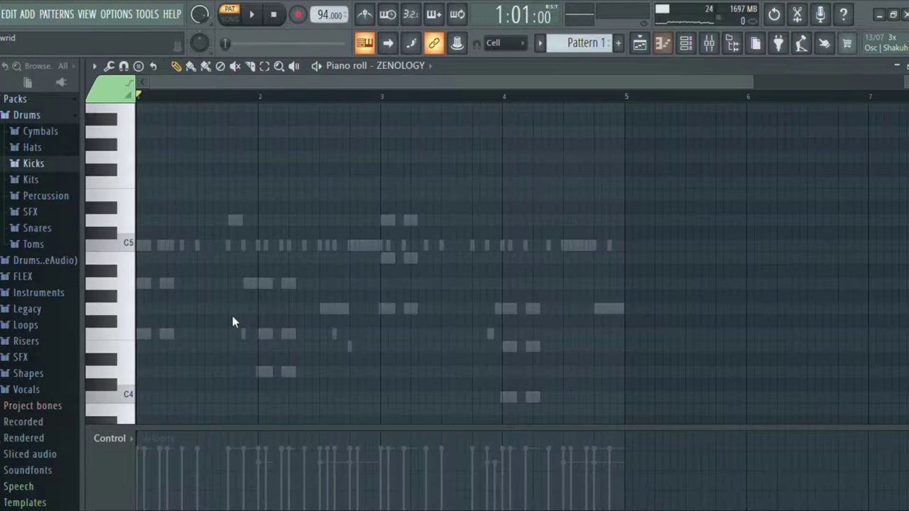
pyautogui.press('space')
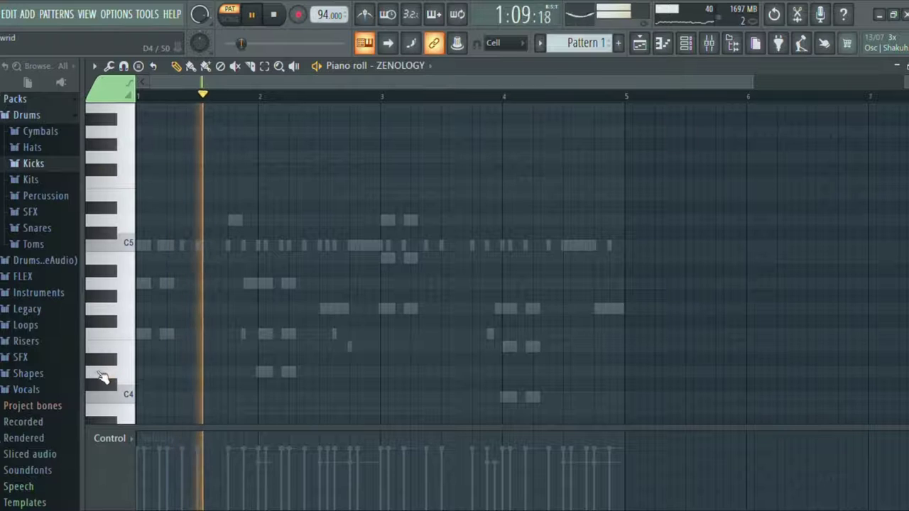
pyautogui.click(192, 245)
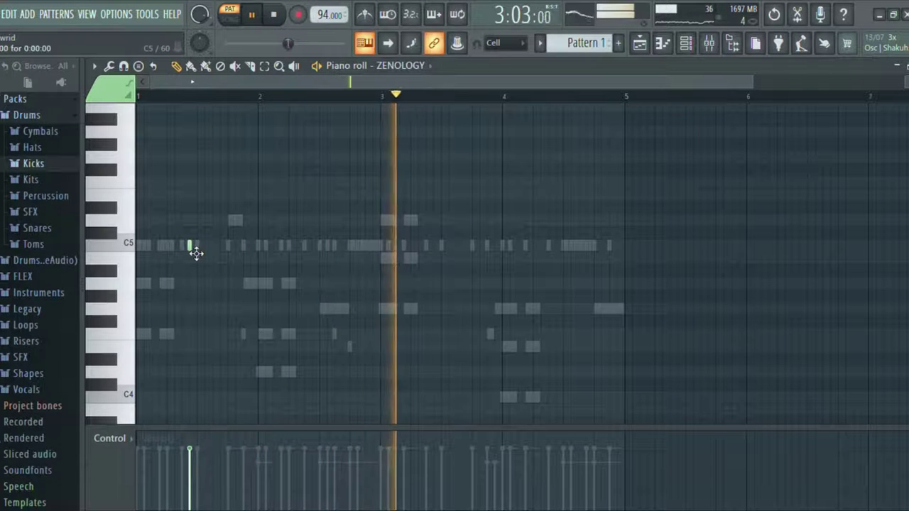
pyautogui.press('space')
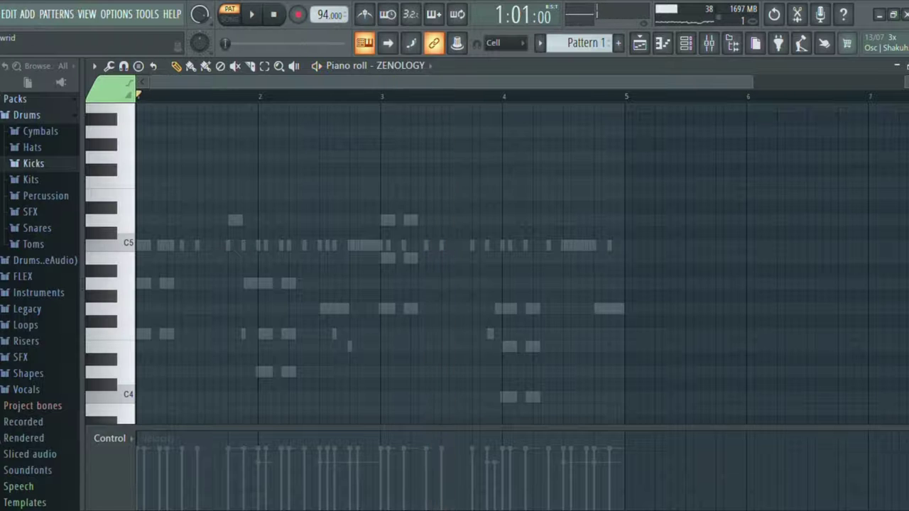
# Copy the Analog Lab V notes into the ZENOLOGY channel and delete the single melody notes between the chords
pyautogui.press('Escape')
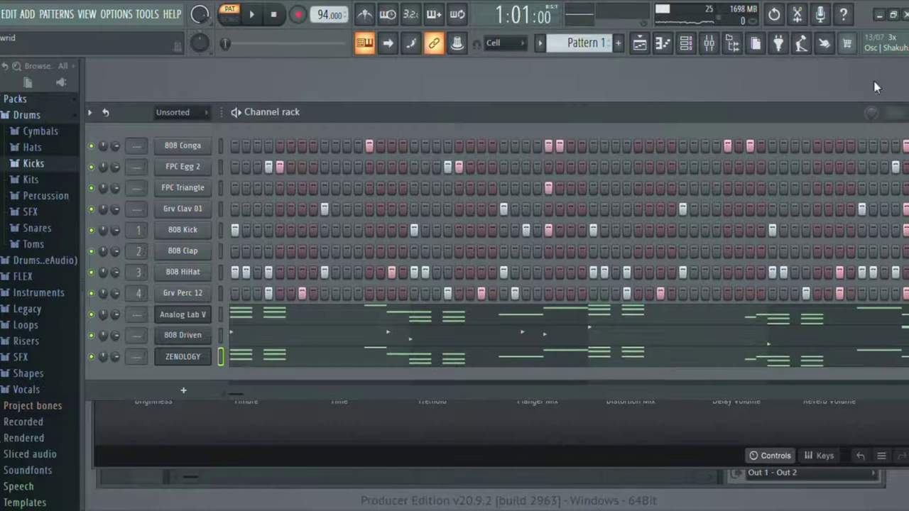
pyautogui.click(416, 364)
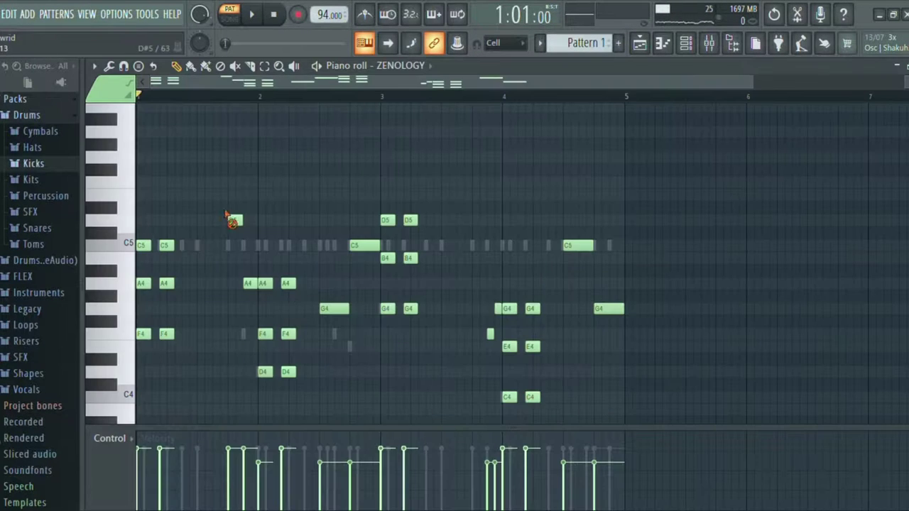
pyautogui.rightClick(248, 283)
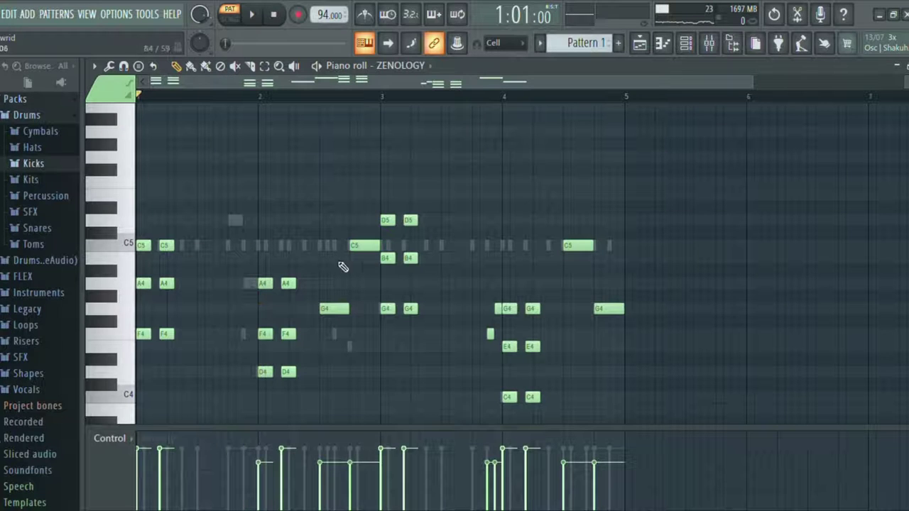
pyautogui.rightClick(370, 257)
pyautogui.rightClick(335, 308)
pyautogui.rightClick(579, 245)
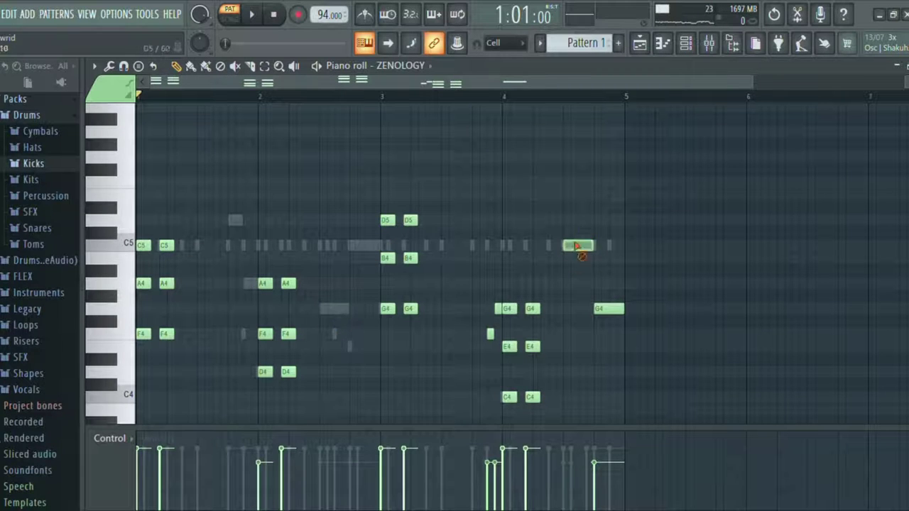
pyautogui.rightClick(602, 310)
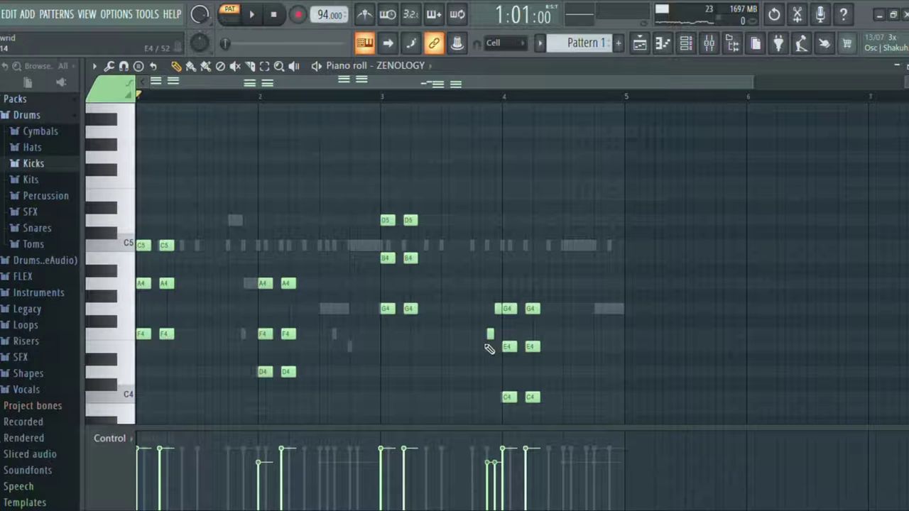
pyautogui.rightClick(490, 334)
pyautogui.rightClick(498, 310)
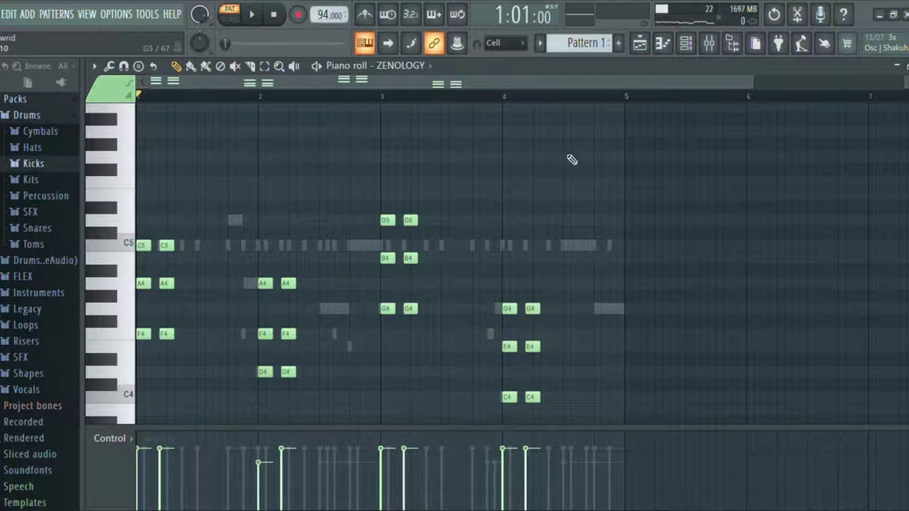
pyautogui.moveTo(577, 151); pyautogui.dragTo(11, 426)
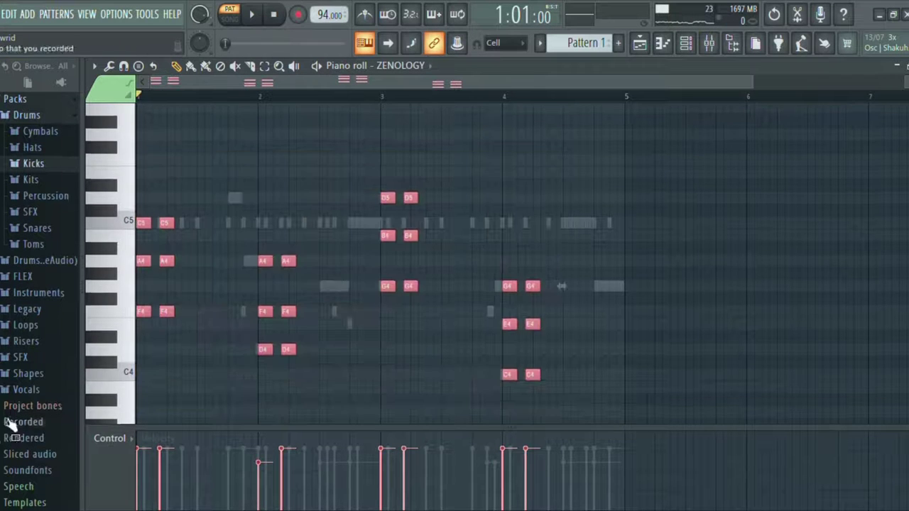
pyautogui.keyDown('ctrl'); pyautogui.rightClick(174, 339); pyautogui.keyUp('ctrl')
pyautogui.scroll(-3, 174, 333)
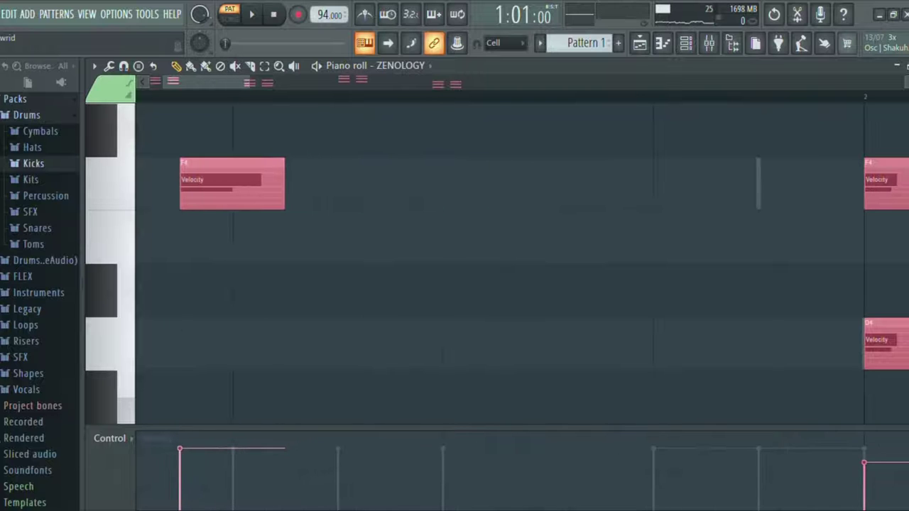
pyautogui.moveTo(908, 98); pyautogui.dragTo(908, 135)
pyautogui.scroll(5, 535, 303)
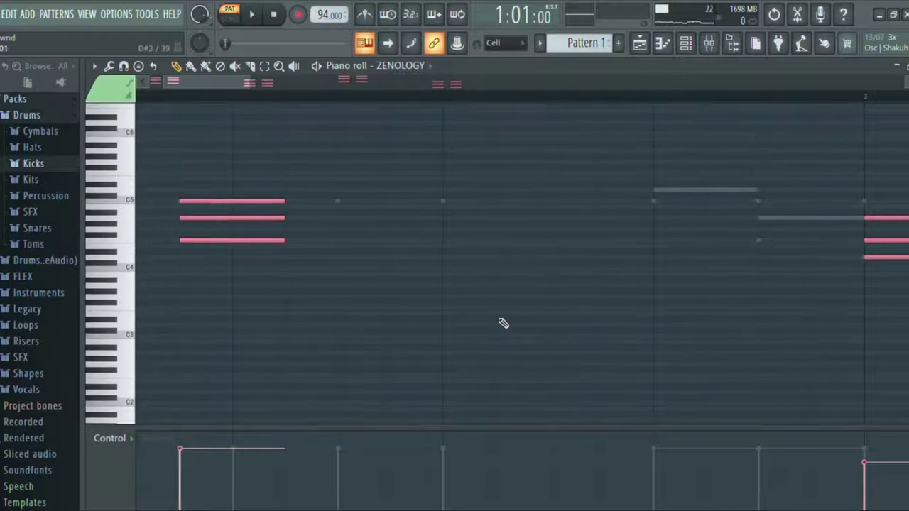
pyautogui.scroll(-5, 479, 323)
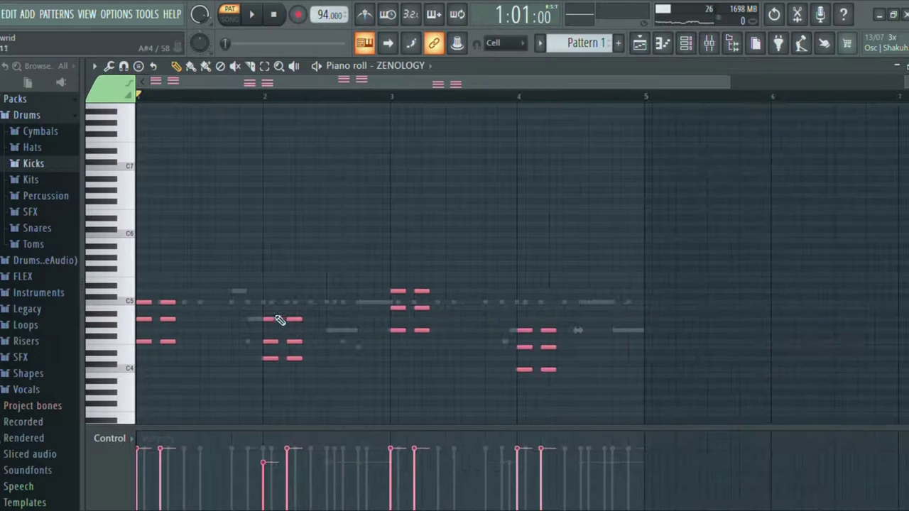
# Delete the second chord in each of the four bars of the ZENOLOGY part
pyautogui.rightClick(167, 302)
pyautogui.rightClick(168, 319)
pyautogui.rightClick(166, 342)
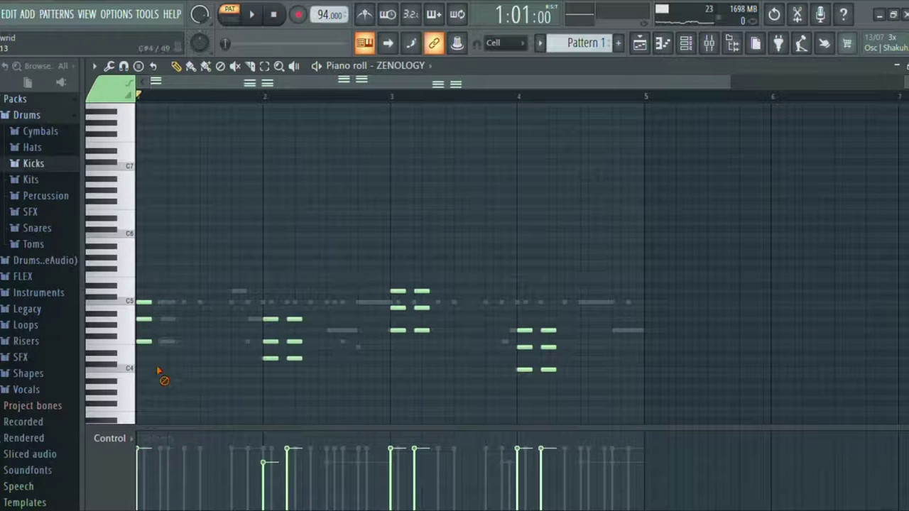
pyautogui.rightClick(300, 319)
pyautogui.rightClick(295, 342)
pyautogui.rightClick(294, 359)
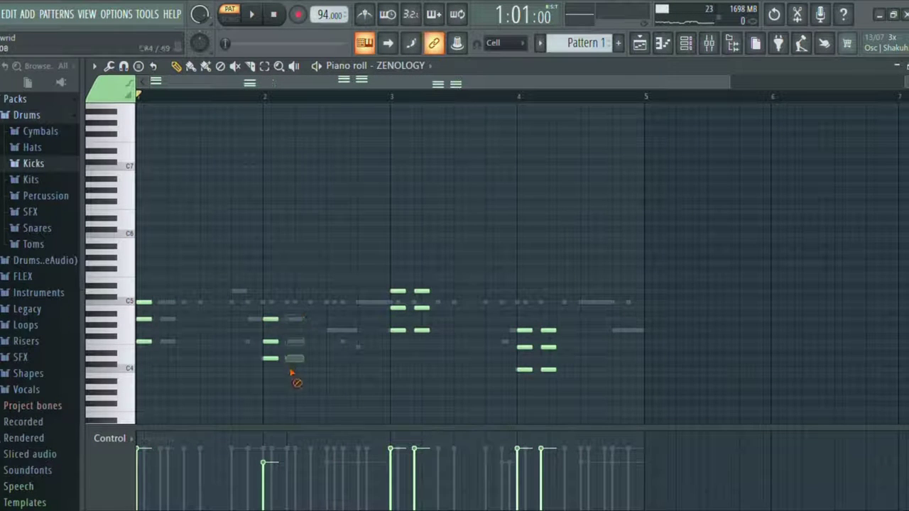
pyautogui.rightClick(424, 331)
pyautogui.rightClick(422, 290)
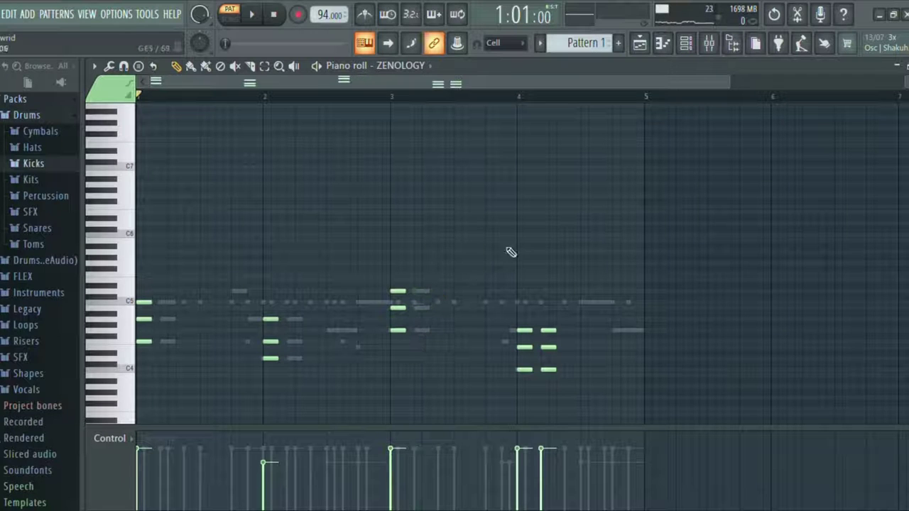
pyautogui.rightClick(553, 330)
pyautogui.rightClick(550, 346)
pyautogui.rightClick(549, 369)
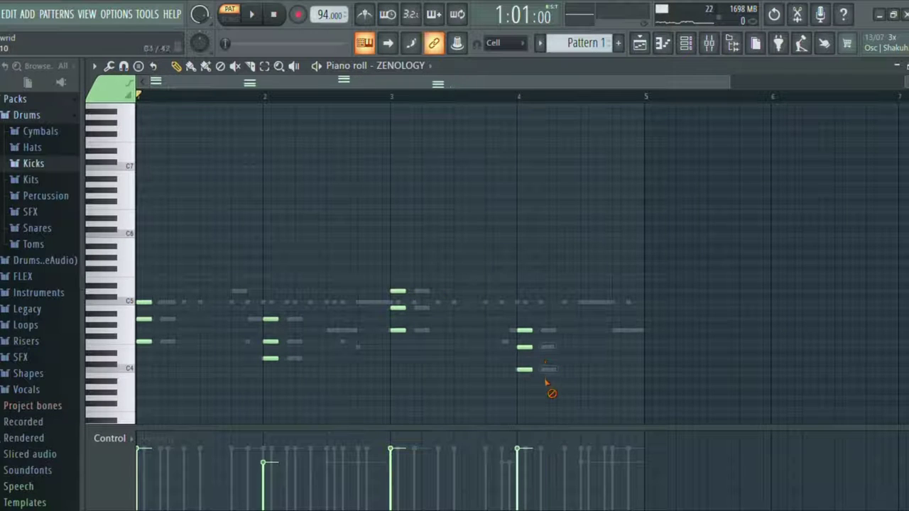
# Lengthen all the remaining ZENOLOGY chord notes to eight steps and play the pattern
pyautogui.hotkey('ctrl', 'a')
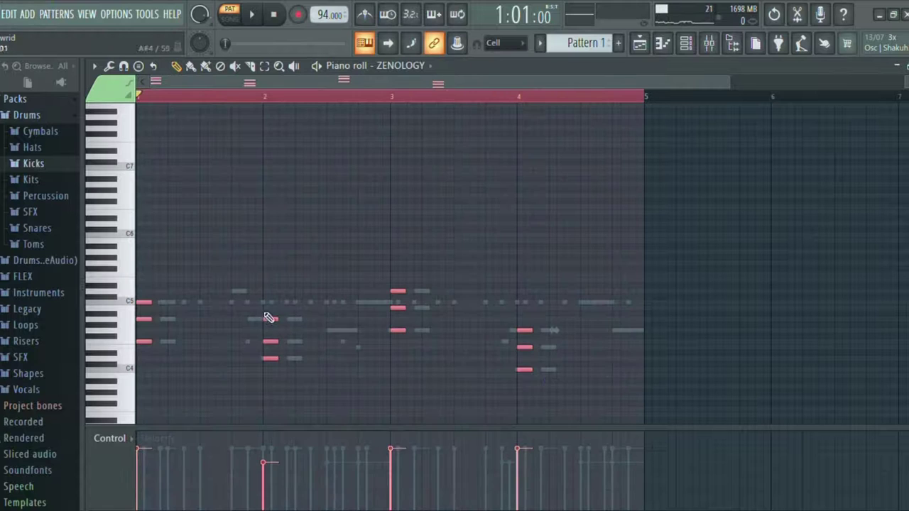
pyautogui.moveTo(287, 325); pyautogui.dragTo(330, 325)
pyautogui.press('space')
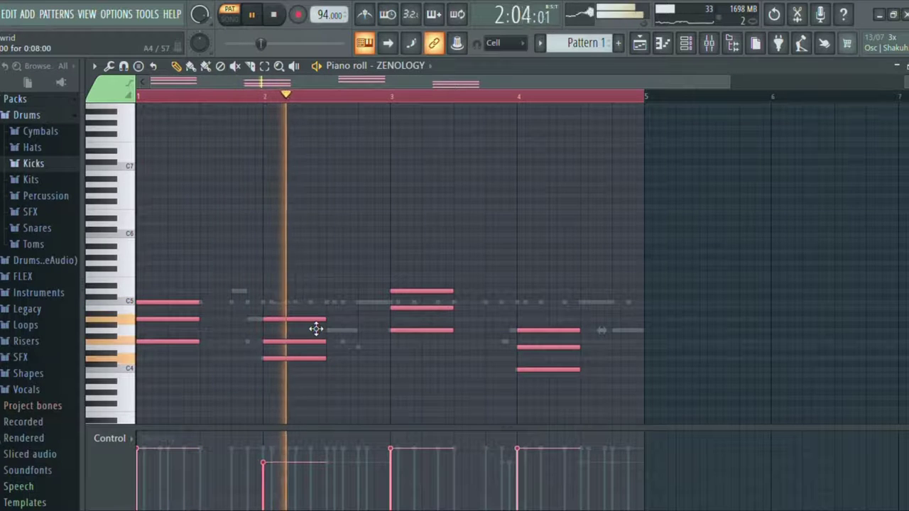
pyautogui.press('space')
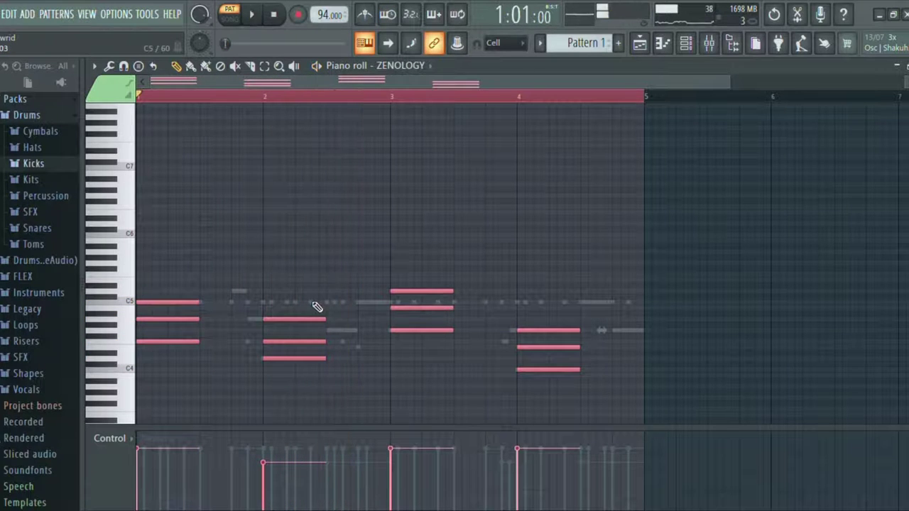
# Extend the first two ZENOLOGY chords, adding E5 and A#5 in bar 1 and C5 and F5 in bar 2
pyautogui.click(142, 282)
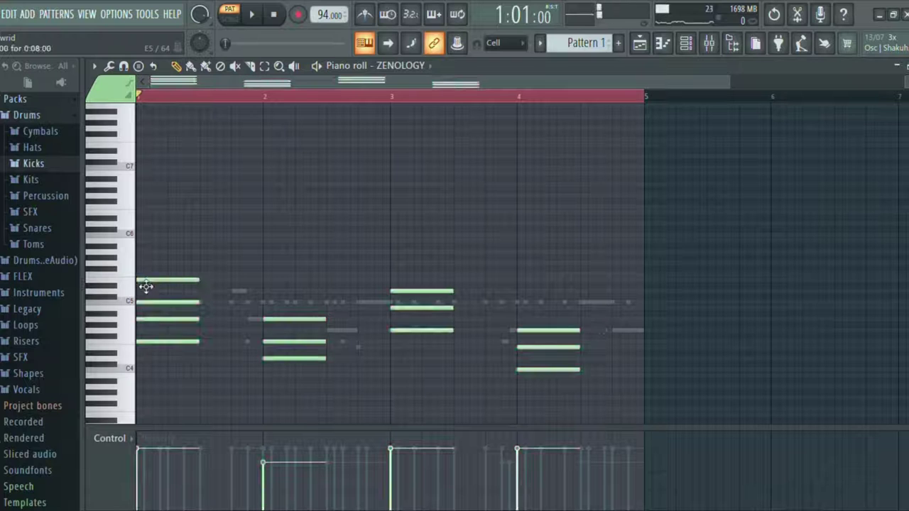
pyautogui.scroll(2, 179, 269)
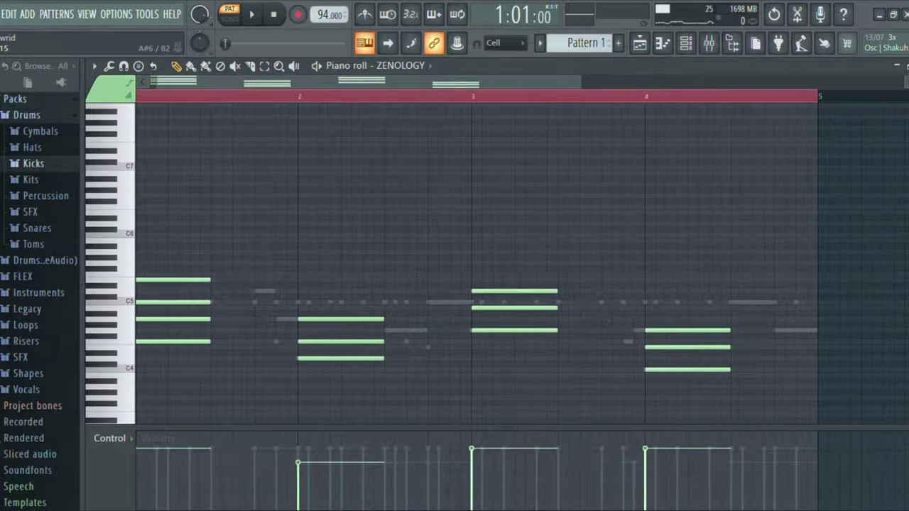
pyautogui.scroll(2, 135, 222)
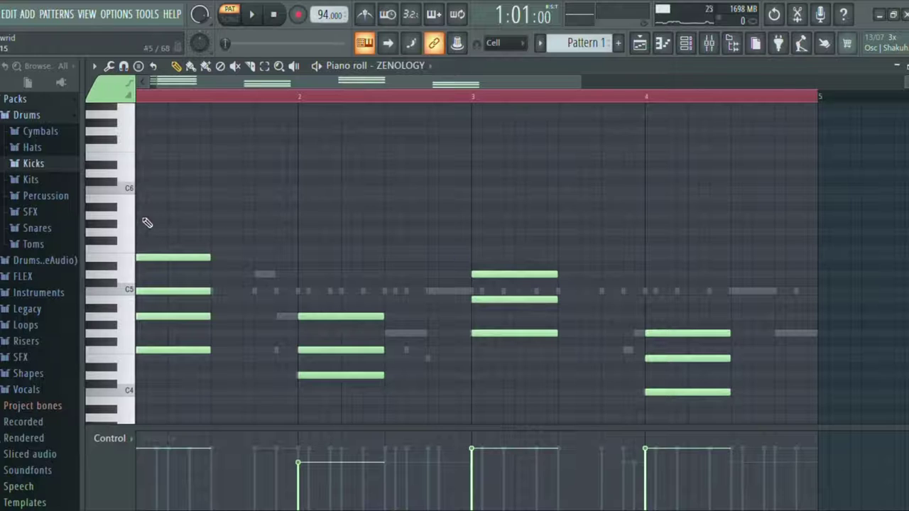
pyautogui.click(147, 210)
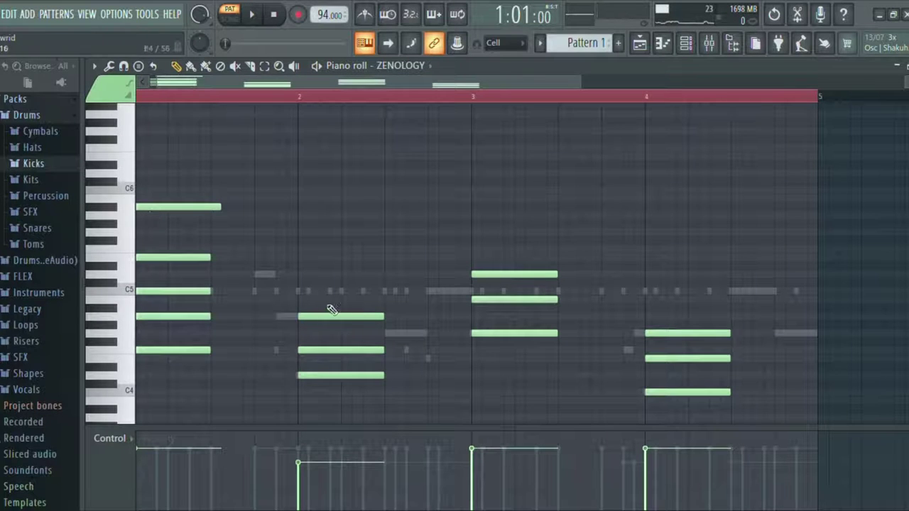
pyautogui.click(305, 290)
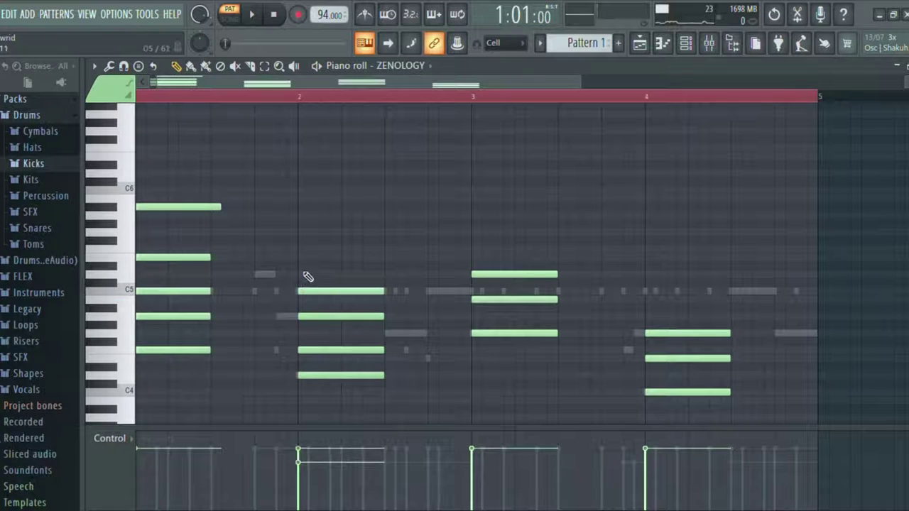
pyautogui.click(304, 249)
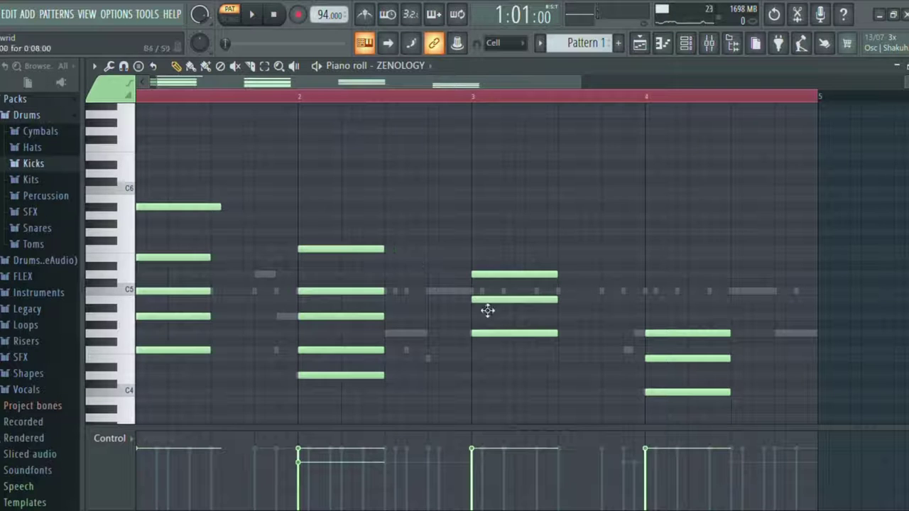
# Extend the last two ZENOLOGY chords, adding F5 and B5 in bar 3 and B4 and E5 in bar 4
pyautogui.click(478, 250)
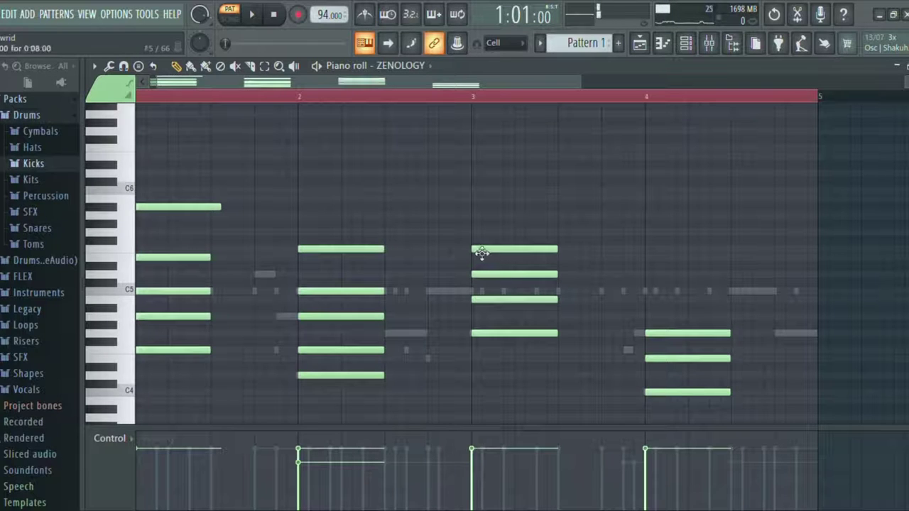
pyautogui.click(476, 200)
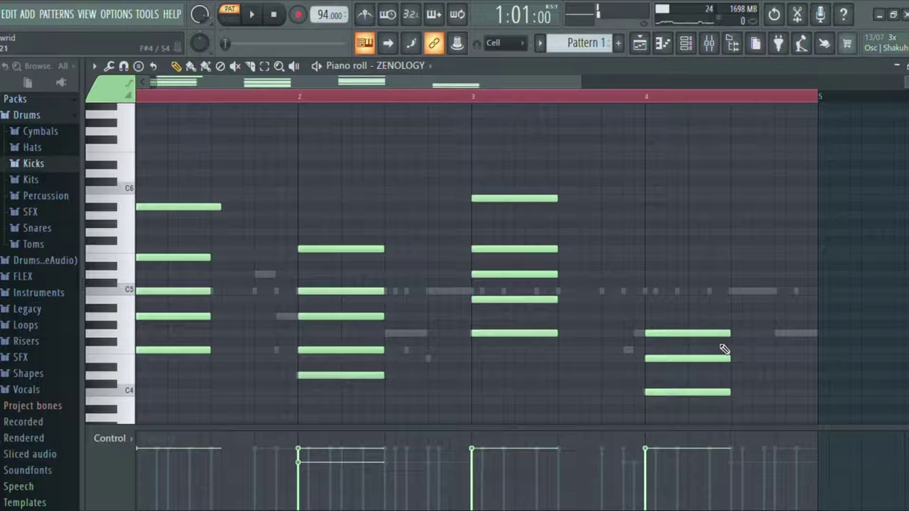
pyautogui.click(658, 302)
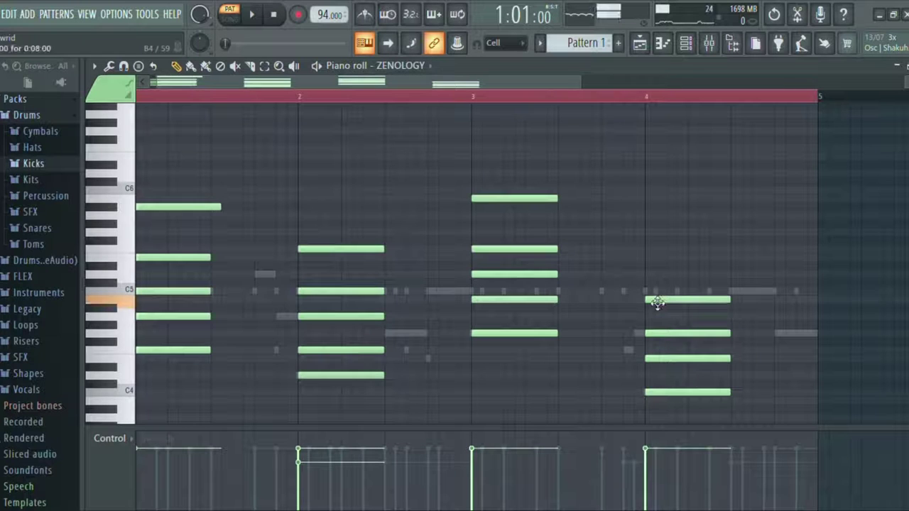
pyautogui.click(657, 259)
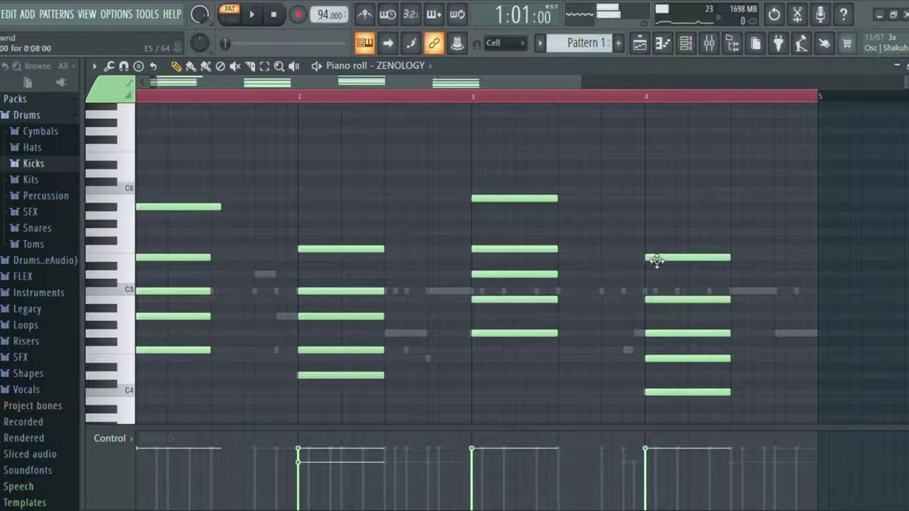
# Add A5 to the bar 4 ZENOLOGY chord, lower the top note of bar 1 to A5, and play the pattern
pyautogui.click(653, 217)
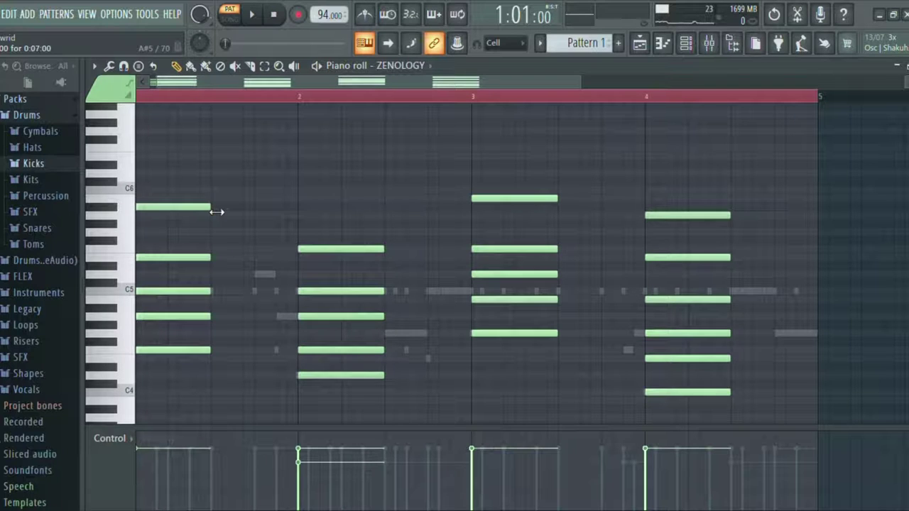
pyautogui.press('space')
pyautogui.press('space')
pyautogui.moveTo(164, 214); pyautogui.dragTo(163, 223)
pyautogui.press('space')
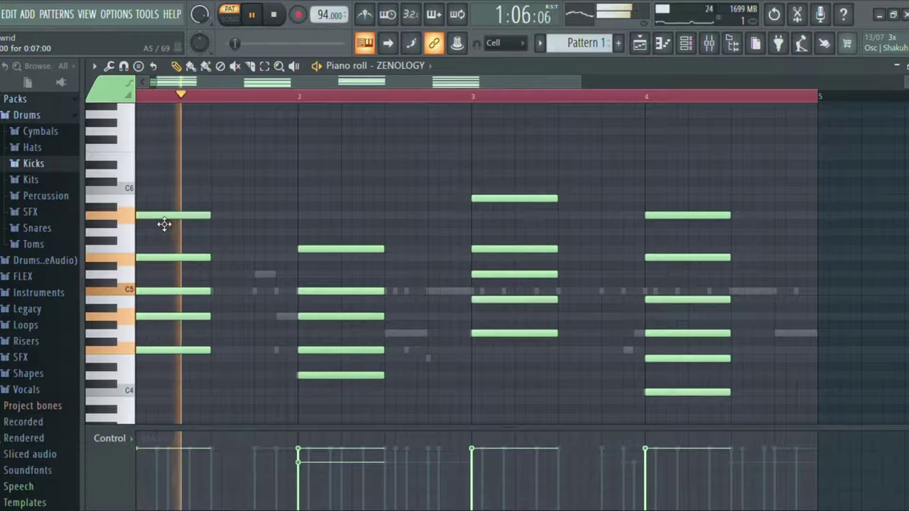
# Align bar 1's top note to the bar start and lower the four chords' top notes to G5, E5, A5 and G5, then play
pyautogui.hotkey('ctrl', 'a')
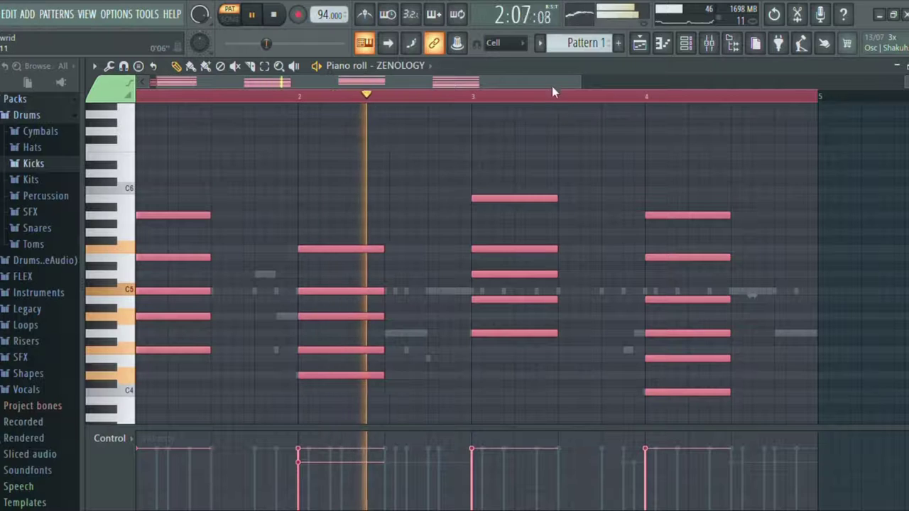
pyautogui.moveTo(551, 81); pyautogui.dragTo(411, 81)
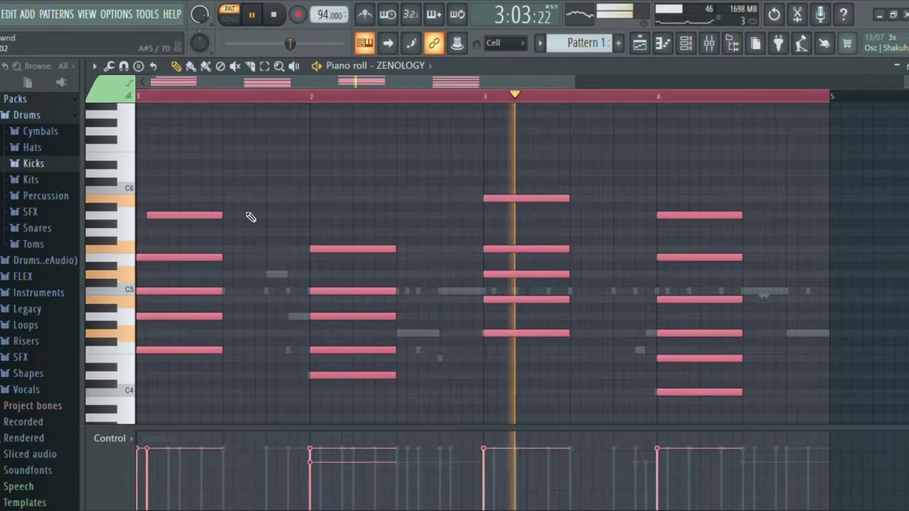
pyautogui.press('space')
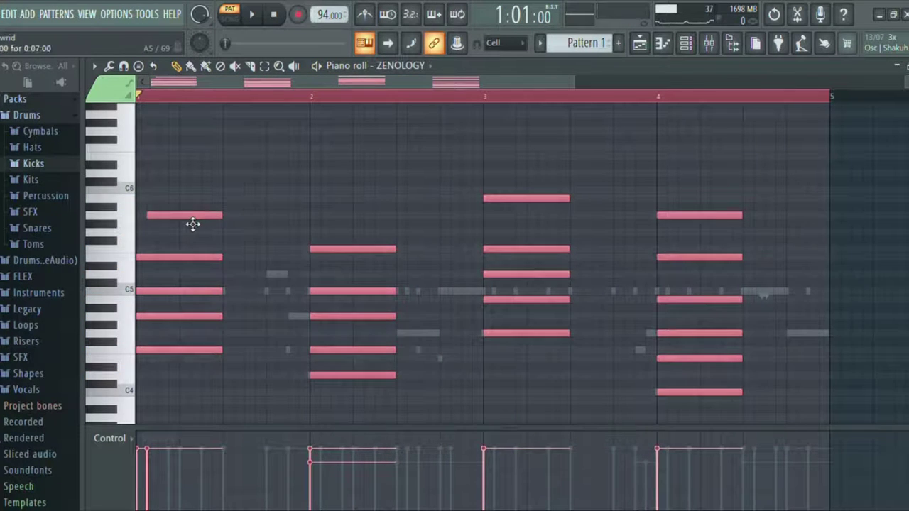
pyautogui.keyDown('ctrl'); pyautogui.click(222, 241); pyautogui.keyUp('ctrl')
pyautogui.moveTo(213, 218); pyautogui.dragTo(199, 246)
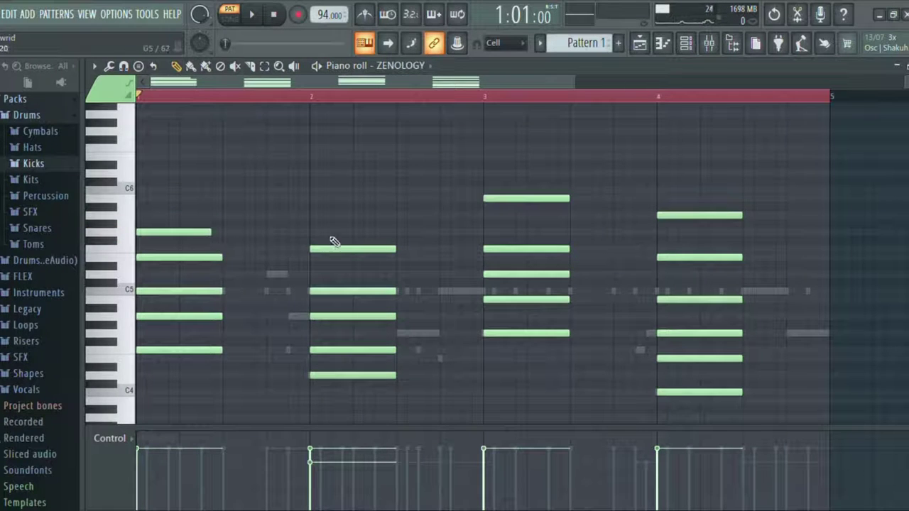
pyautogui.moveTo(343, 252); pyautogui.dragTo(343, 265)
pyautogui.moveTo(502, 202); pyautogui.dragTo(503, 221)
pyautogui.moveTo(670, 217); pyautogui.dragTo(672, 234)
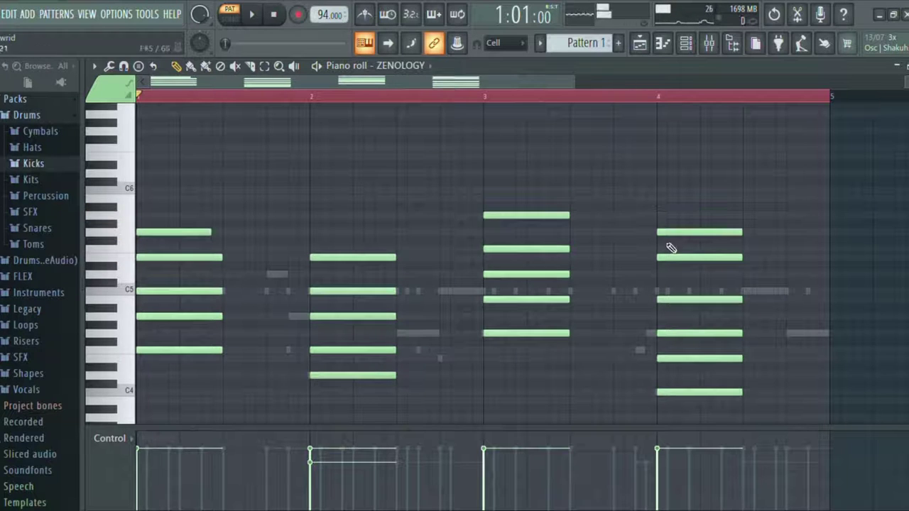
pyautogui.press('space')
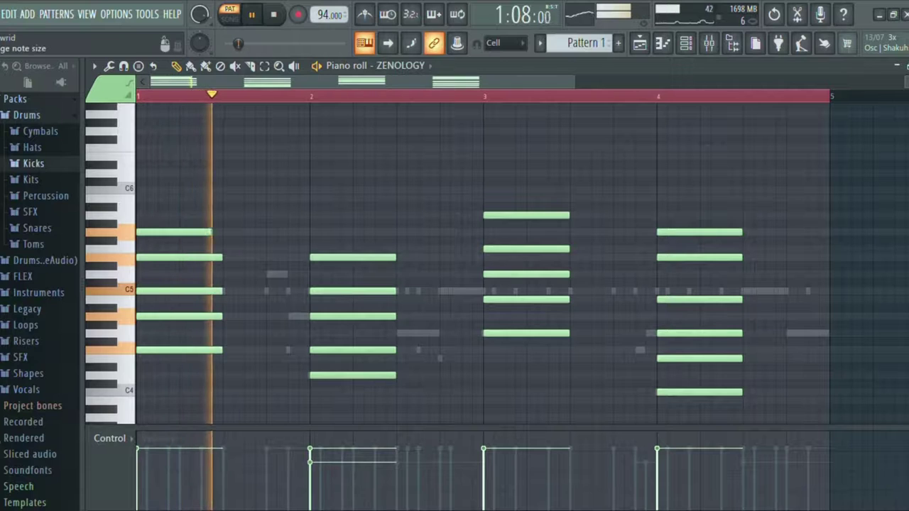
# Switch ZENOLOGY to preset 386 Upright Pno and lower its cutoff to -23 while the pattern plays
pyautogui.click(908, 66)
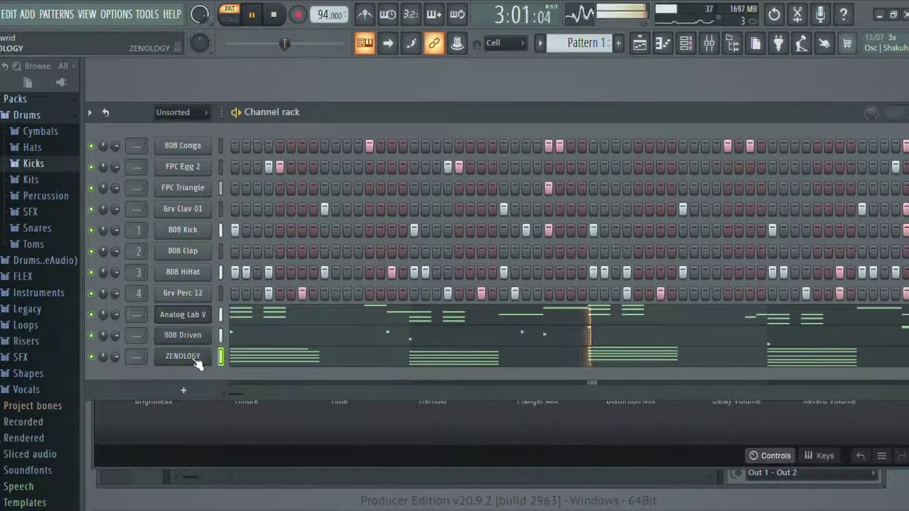
pyautogui.click(196, 359)
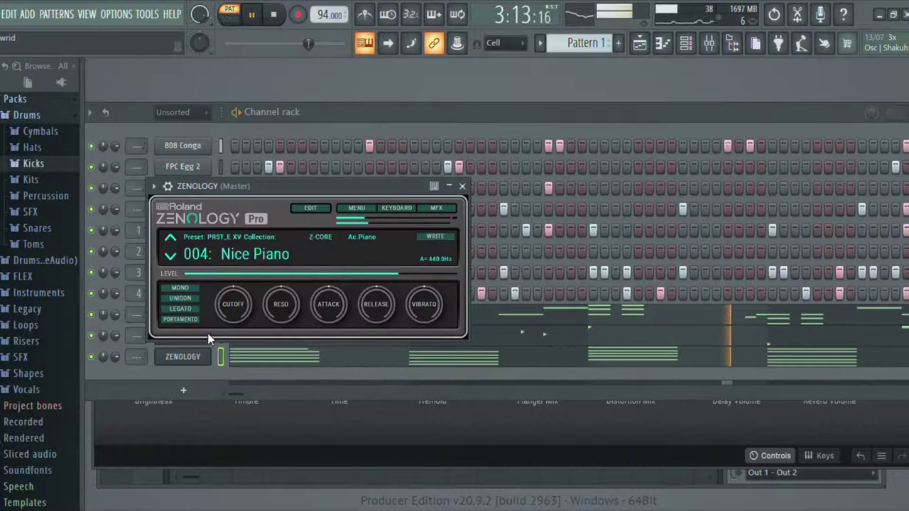
pyautogui.click(355, 319)
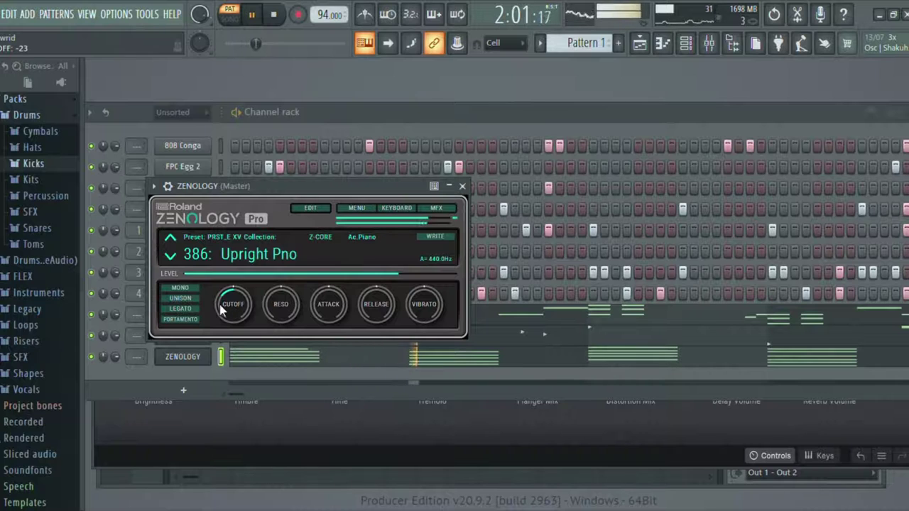
# Lower the resonance of the Upright Pno sound slightly, fine-tune its attack, and close ZENOLOGY
pyautogui.moveTo(282, 307)
pyautogui.mouseDown()
pyautogui.moveTo(278, 297)
pyautogui.moveTo(277, 326)
pyautogui.moveTo(267, 314)
pyautogui.mouseUp()
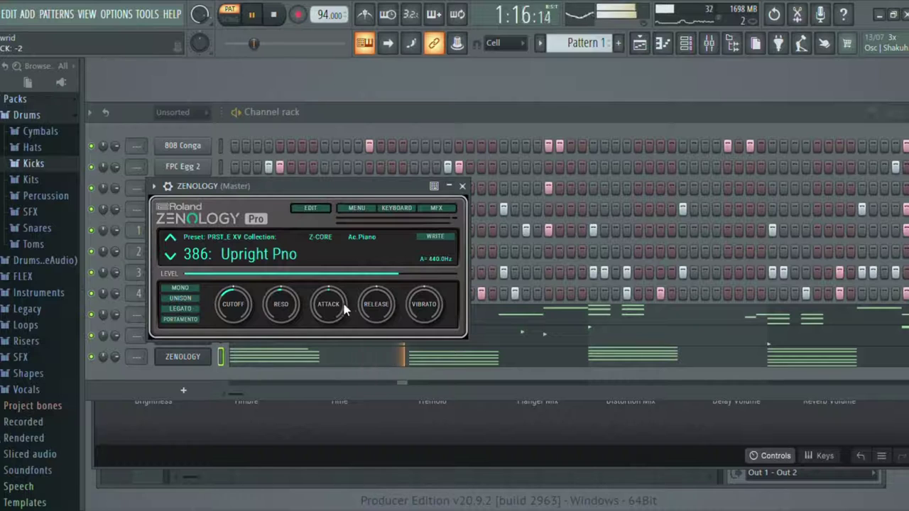
pyautogui.moveTo(328, 310); pyautogui.dragTo(320, 306)
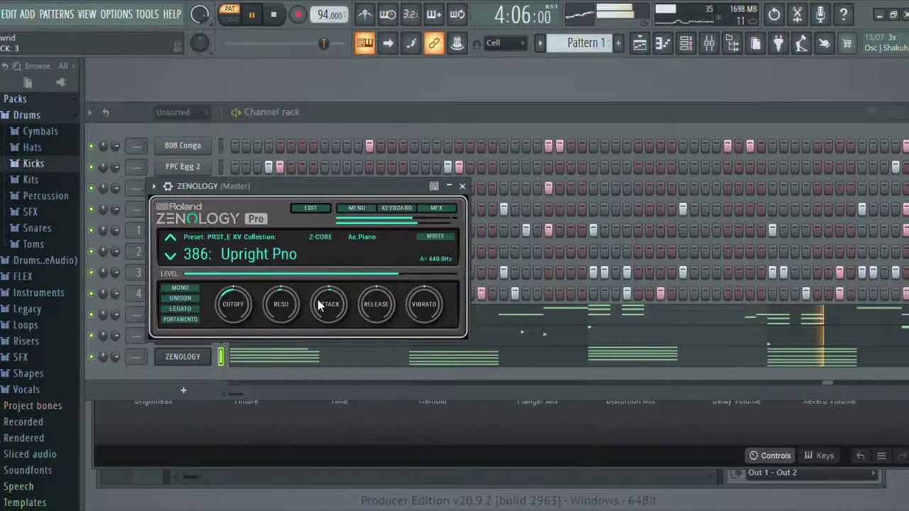
pyautogui.moveTo(319, 305); pyautogui.dragTo(320, 308)
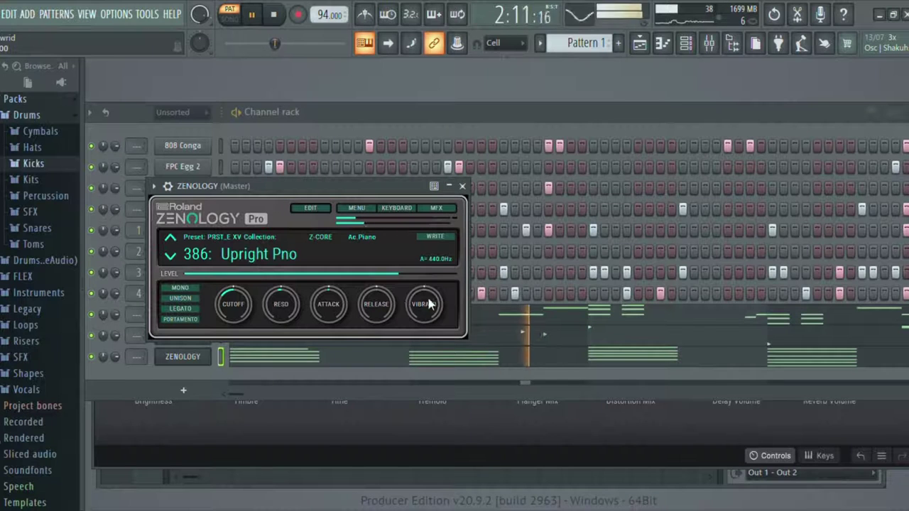
pyautogui.click(462, 187)
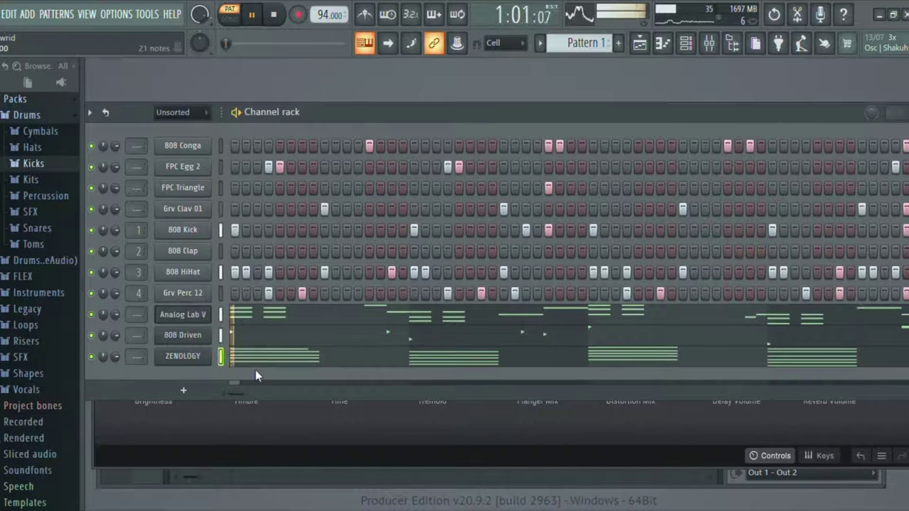
# Lengthen the top G5 note of the bar 1 ZENOLOGY chord to eight steps
pyautogui.click(312, 352)
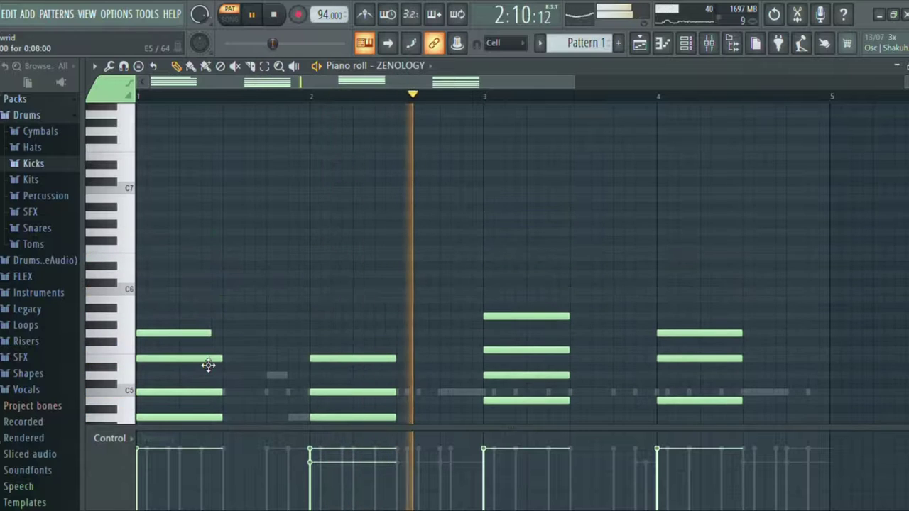
pyautogui.moveTo(211, 333); pyautogui.dragTo(223, 333)
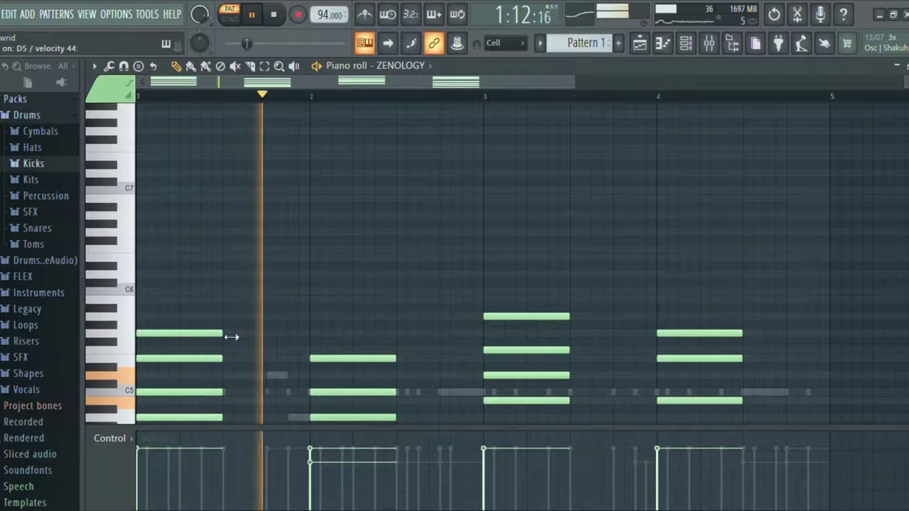
pyautogui.scroll(-2, 238, 391)
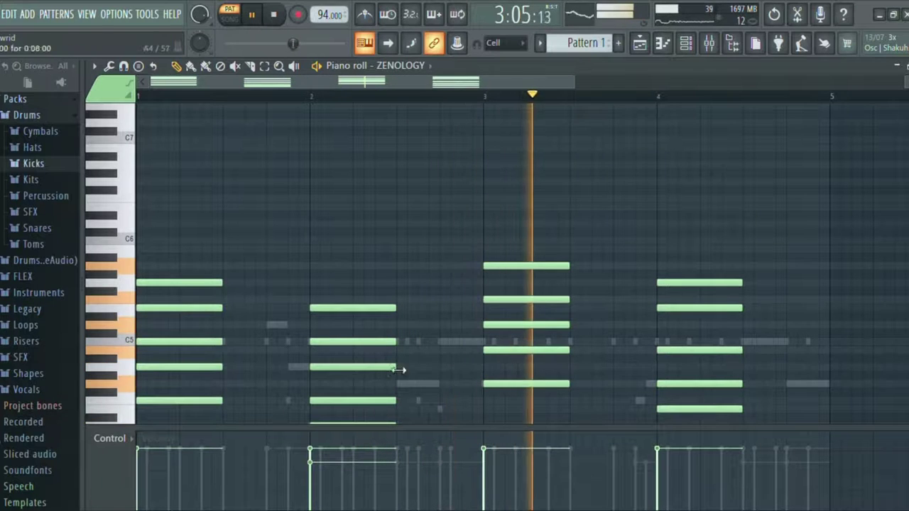
# Add an eight-step chord of B4, D5 and F5 in the second half of bar 2 and play the pattern
pyautogui.press('space')
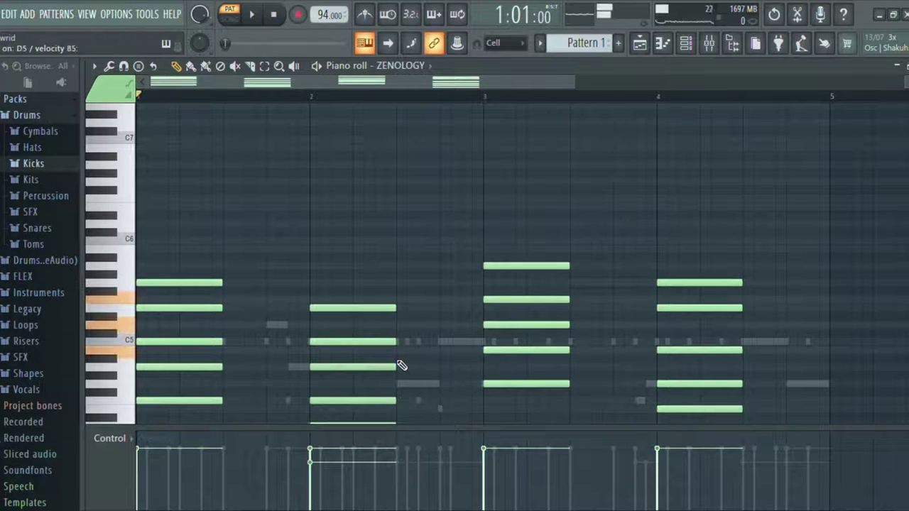
pyautogui.click(410, 326)
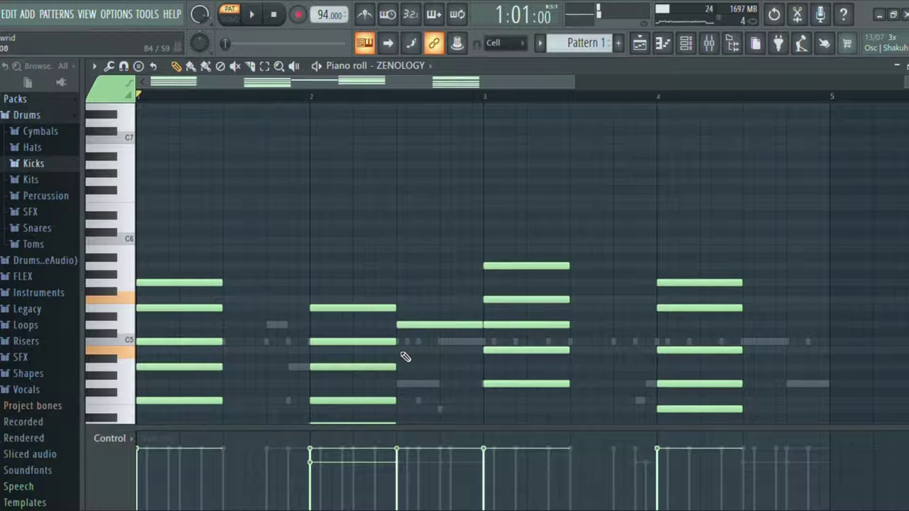
pyautogui.click(408, 302)
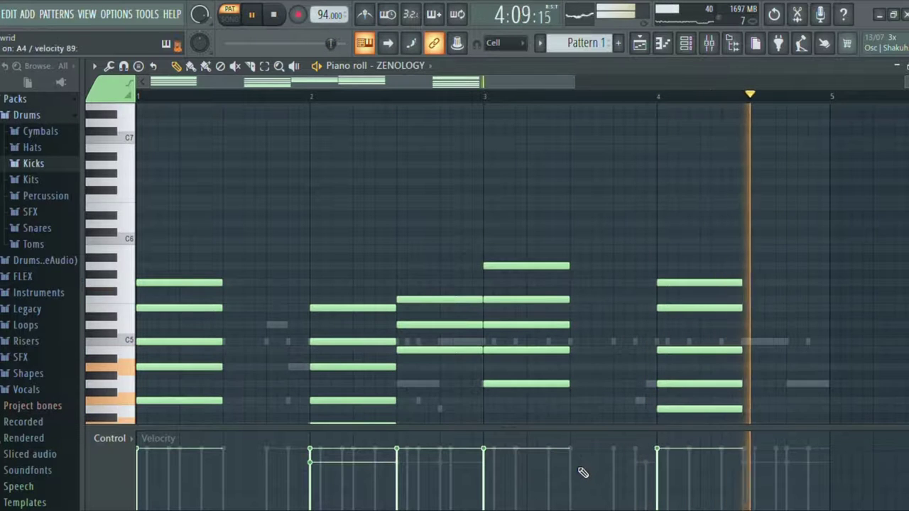
pyautogui.press('space')
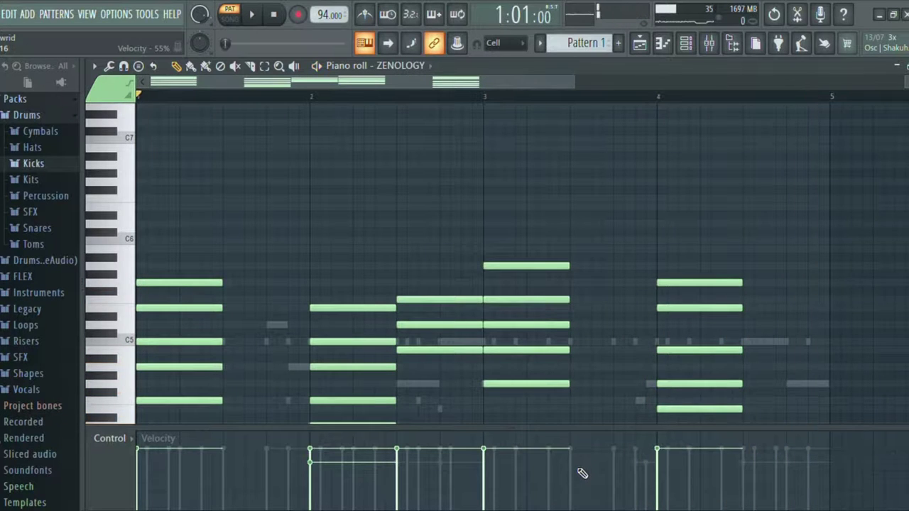
# Add an eight-step chord of D4, F4 and A4 in the second half of bar 4 and play the pattern
pyautogui.scroll(-6, 781, 320)
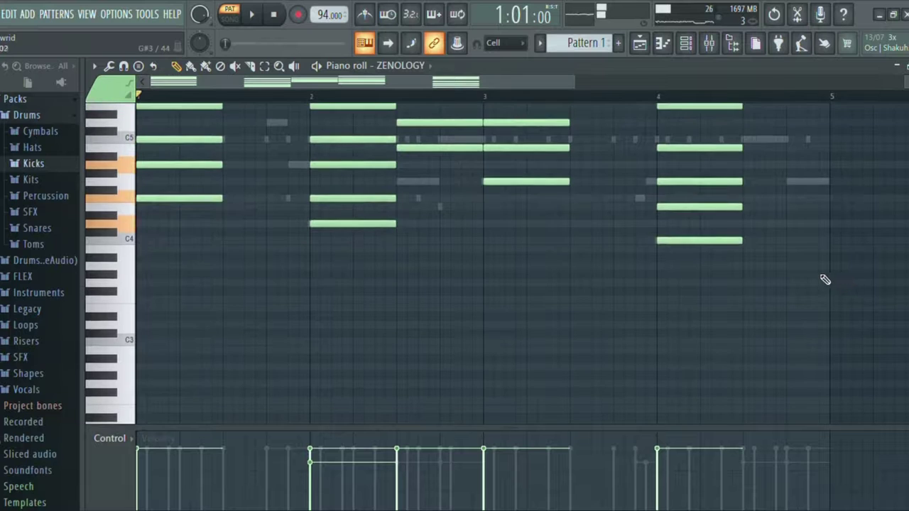
pyautogui.scroll(2, 825, 280)
pyautogui.click(754, 277)
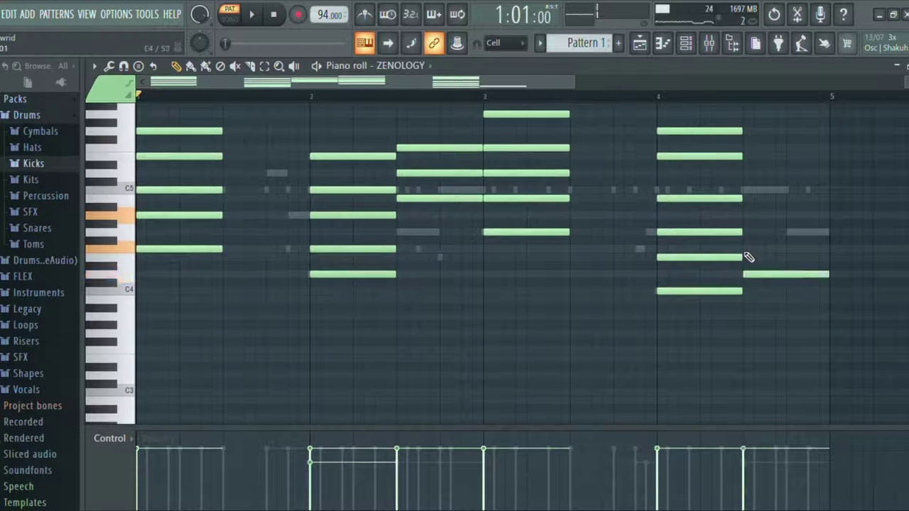
pyautogui.click(752, 215)
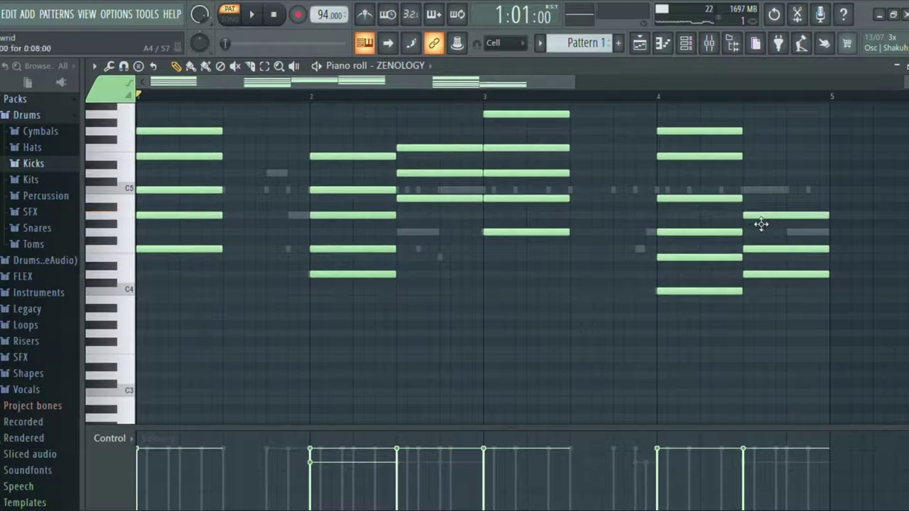
pyautogui.press('space')
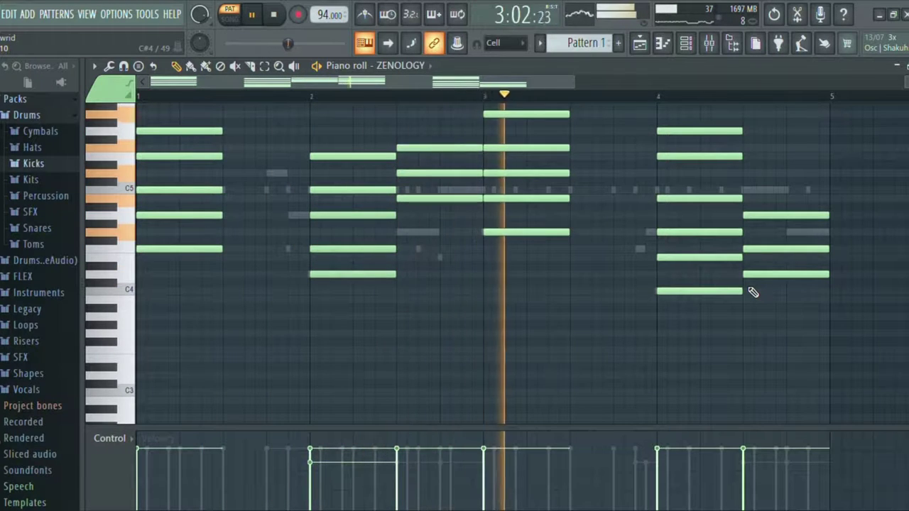
# Add a four-step D5 note on the last beat of bar 4 in the ZENOLOGY part and close the piano roll
pyautogui.scroll(-3, 528, 349)
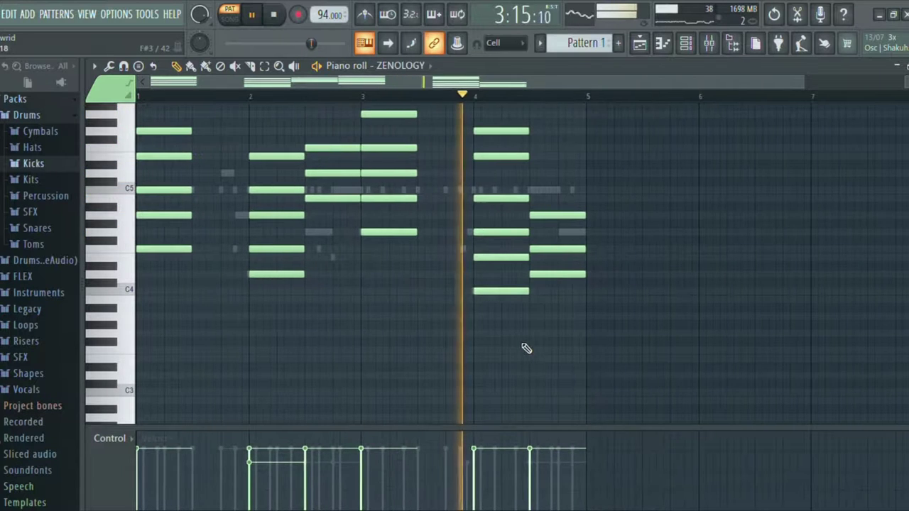
pyautogui.scroll(2, 525, 350)
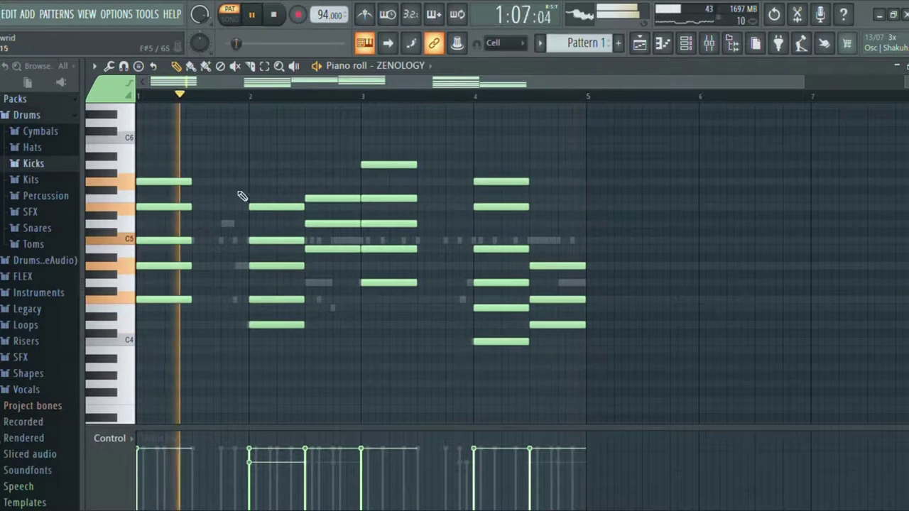
pyautogui.click(565, 224)
pyautogui.moveTo(613, 225); pyautogui.dragTo(593, 226)
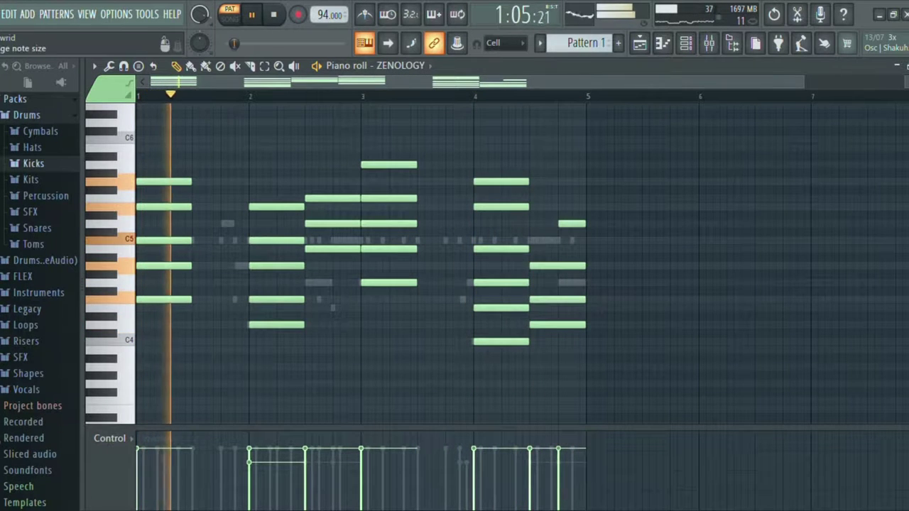
pyautogui.click(908, 66)
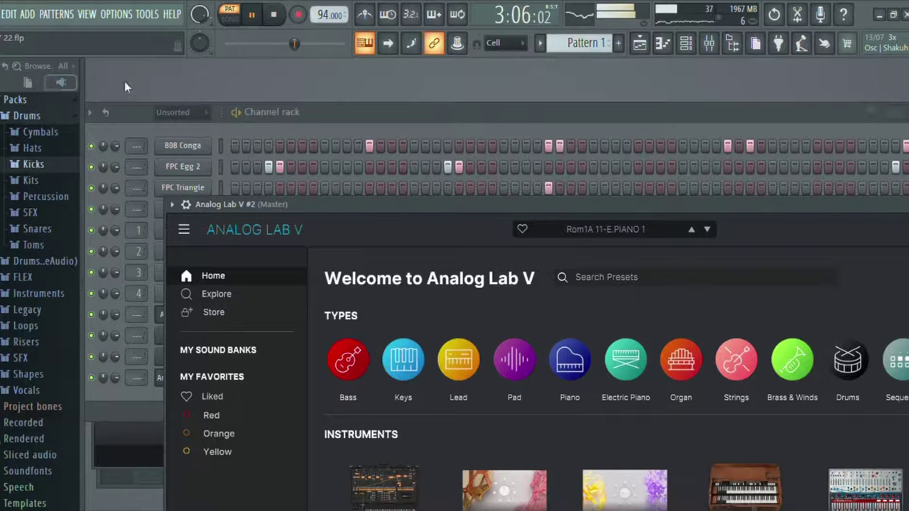
# Reposition the second Analog Lab V window, browse its Keys presets, audition ABC-2 Bells and load the Ad Libernam preset
pyautogui.moveTo(353, 205); pyautogui.dragTo(272, 93)
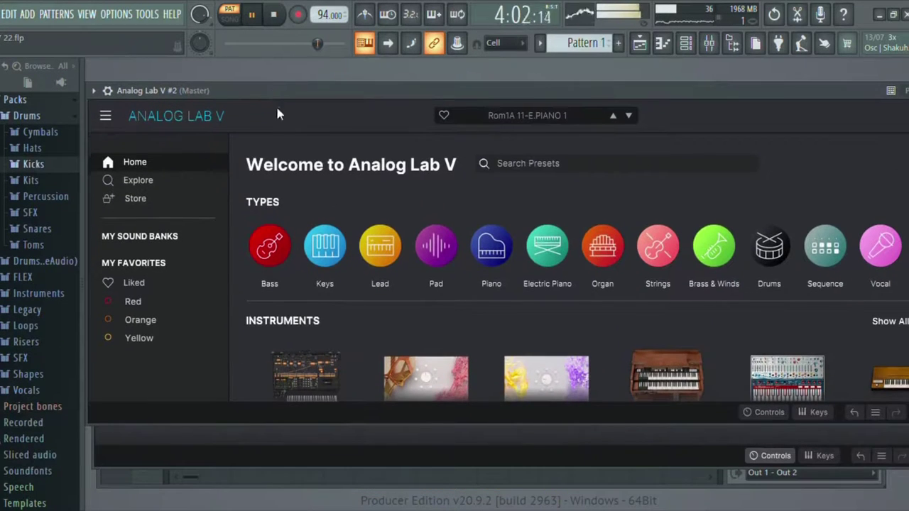
pyautogui.moveTo(329, 245)
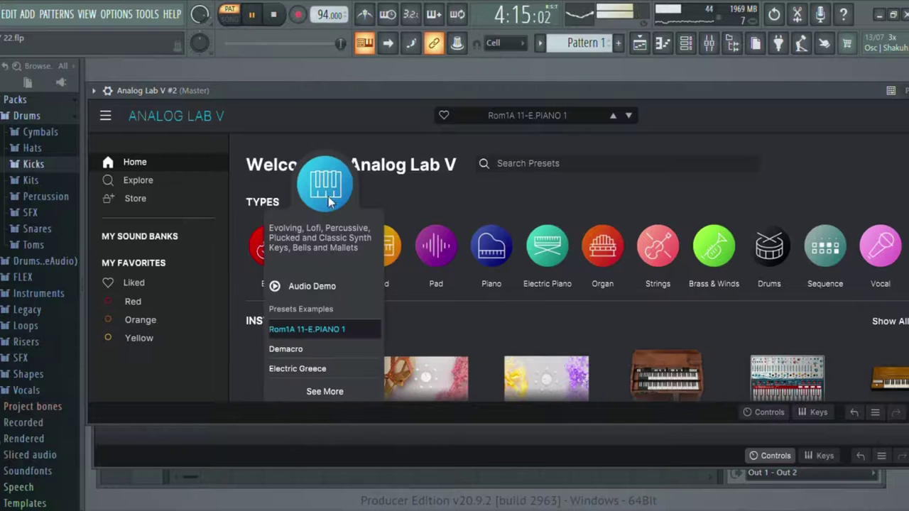
pyautogui.click(337, 171)
pyautogui.click(345, 294)
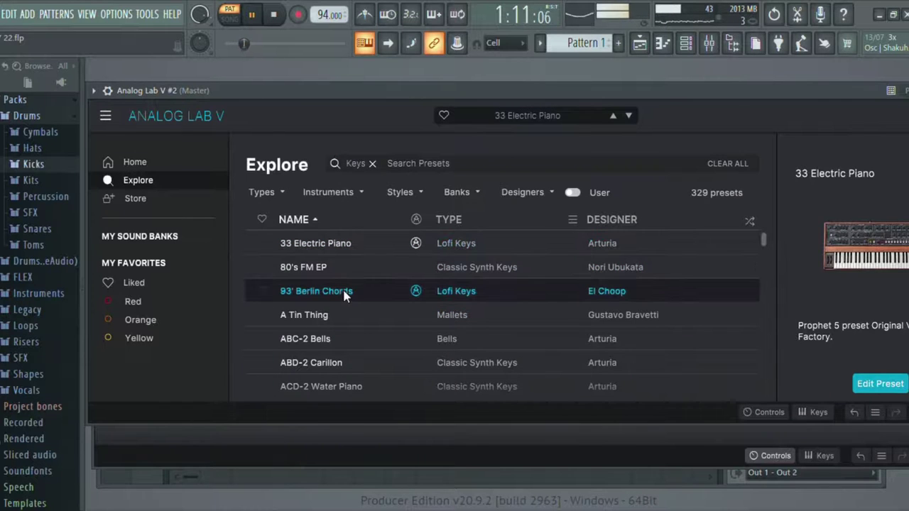
pyautogui.click(358, 340)
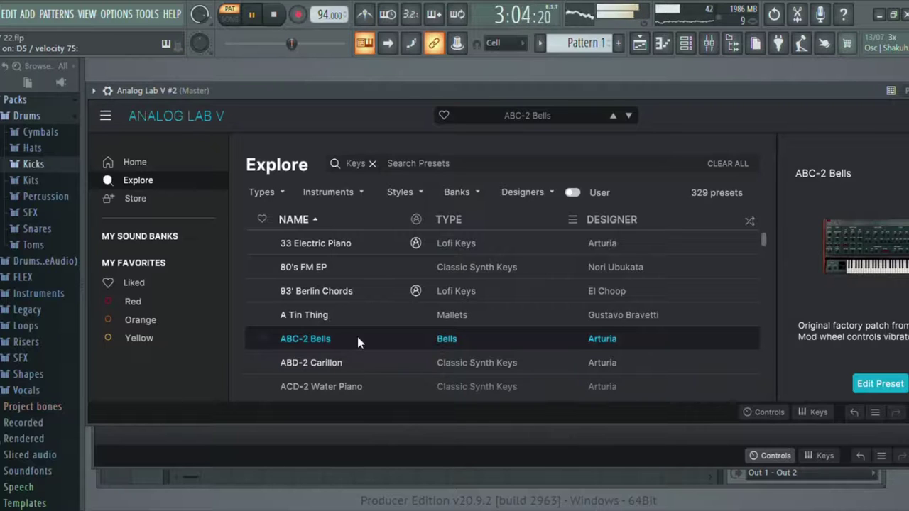
pyautogui.scroll(-2, 338, 383)
pyautogui.click(341, 372)
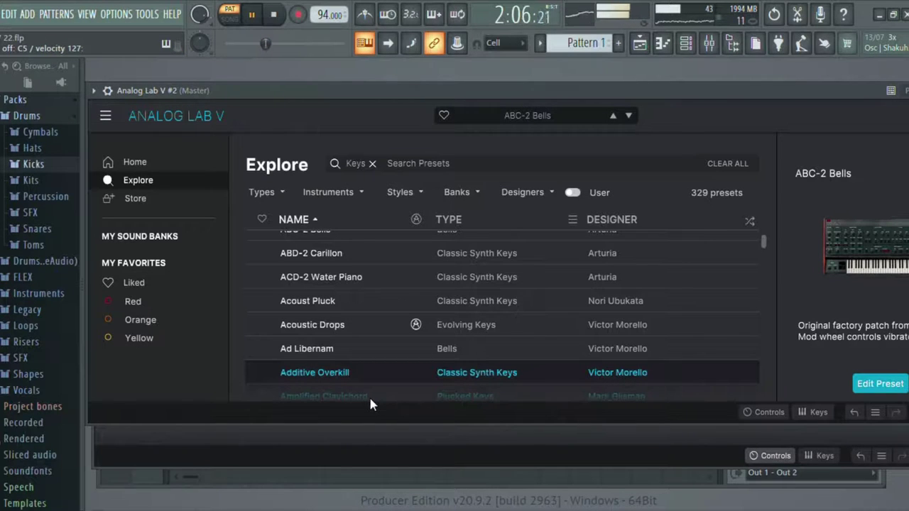
pyautogui.click(373, 355)
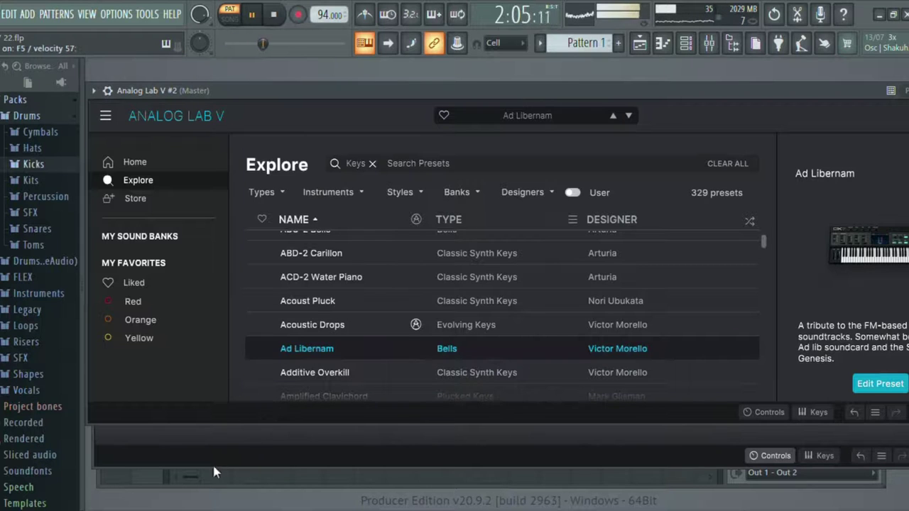
# In the Analog Lab V #2 piano roll, add four-step notes: F5 on bar 2's last beat and D5 on bar 3's third beat
pyautogui.press('F6')
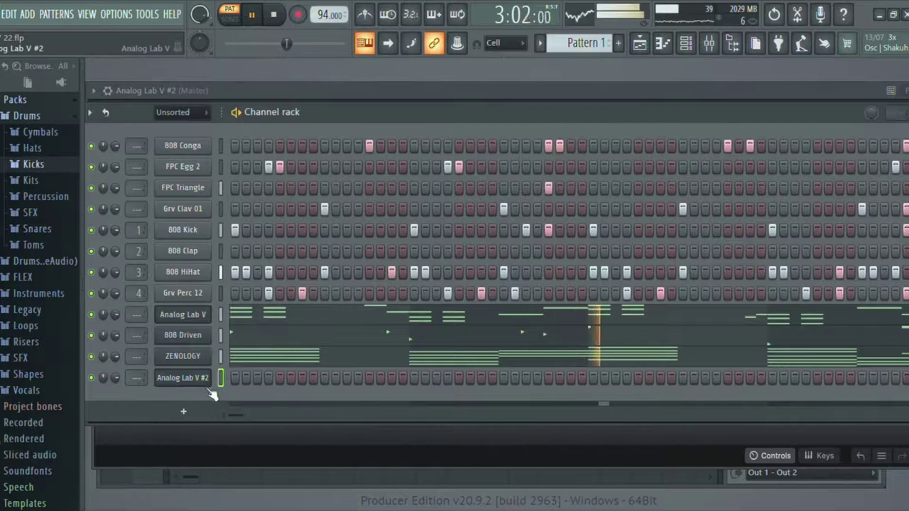
pyautogui.click(257, 317)
pyautogui.press('space')
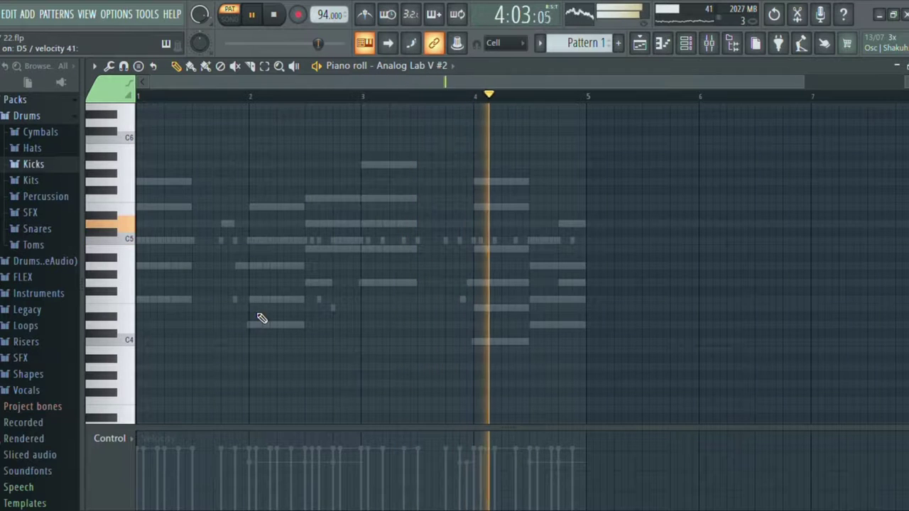
pyautogui.press('space')
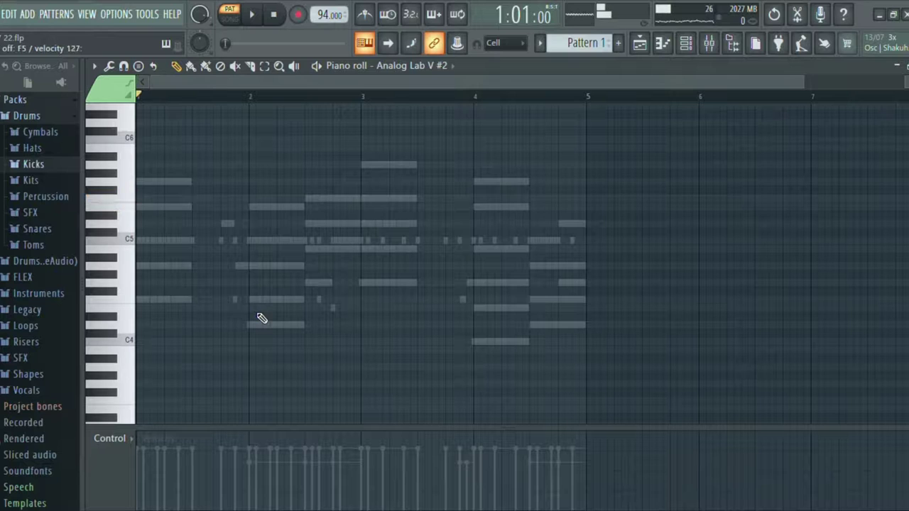
pyautogui.press('r')
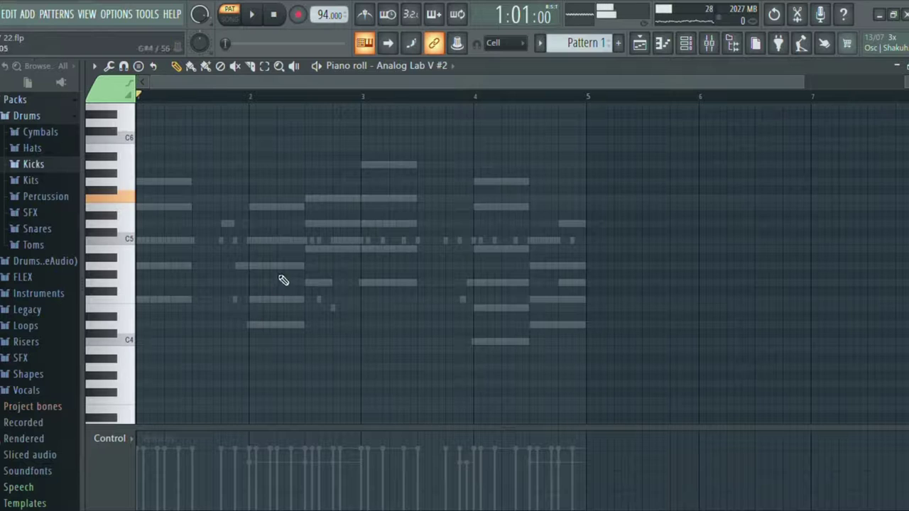
pyautogui.click(339, 200)
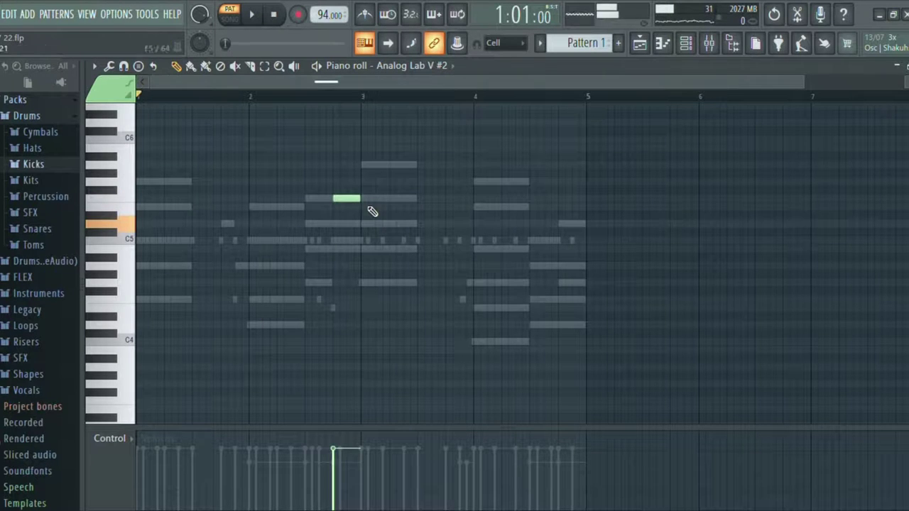
pyautogui.click(426, 233)
pyautogui.moveTo(429, 232); pyautogui.dragTo(431, 224)
pyautogui.click(428, 216)
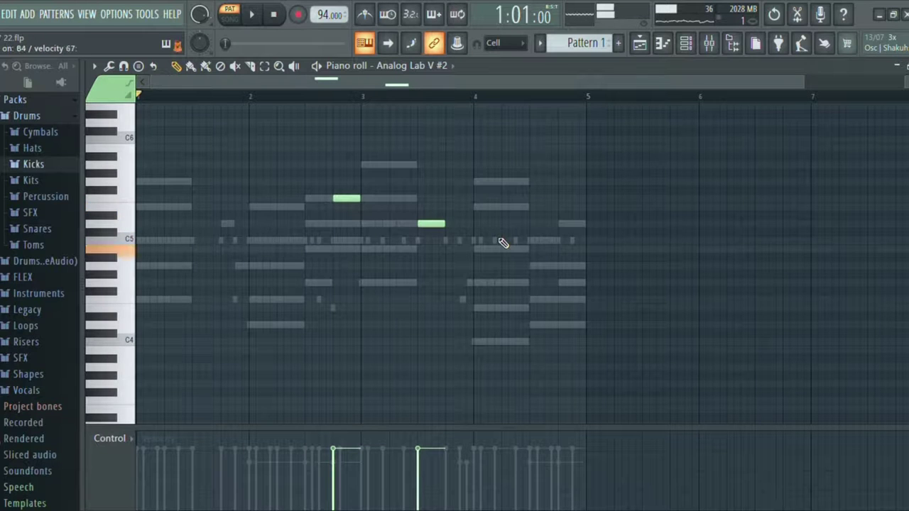
# Add a four-step B4 on bar 1's last beat and make bar 2's last beat a two-step F5 followed by a two-step B4
pyautogui.click(226, 252)
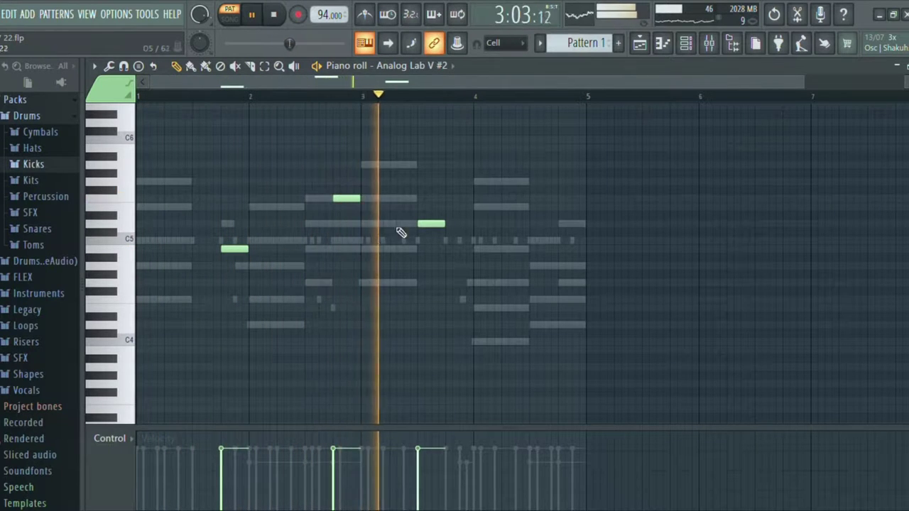
pyautogui.click(367, 250)
pyautogui.moveTo(374, 256); pyautogui.dragTo(380, 258)
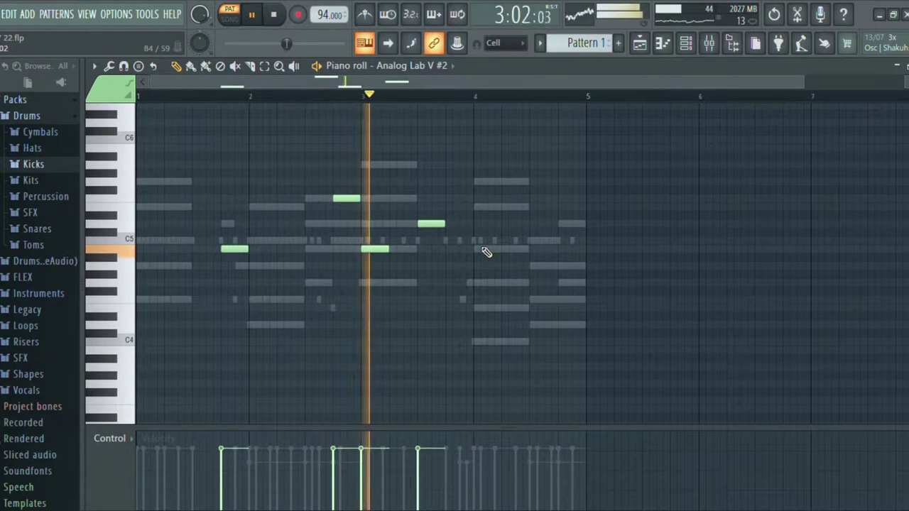
pyautogui.moveTo(379, 258); pyautogui.dragTo(363, 252)
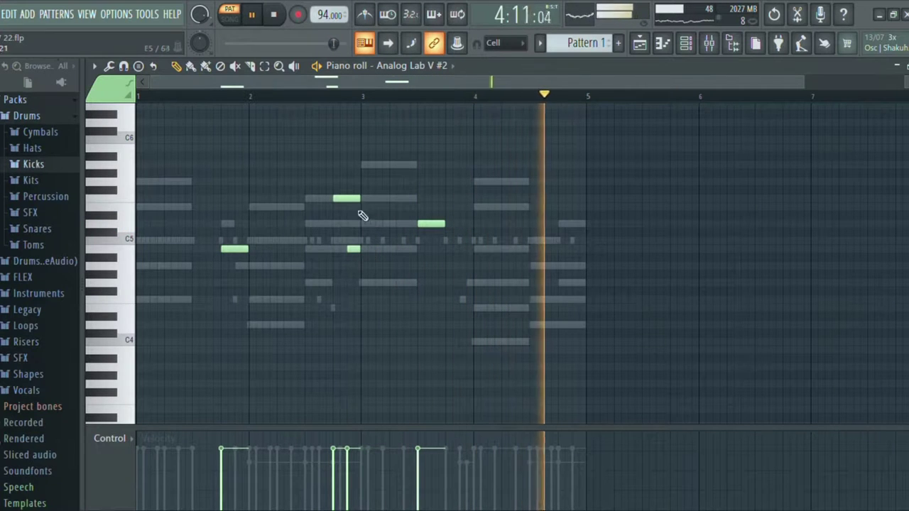
pyautogui.moveTo(363, 199); pyautogui.dragTo(349, 204)
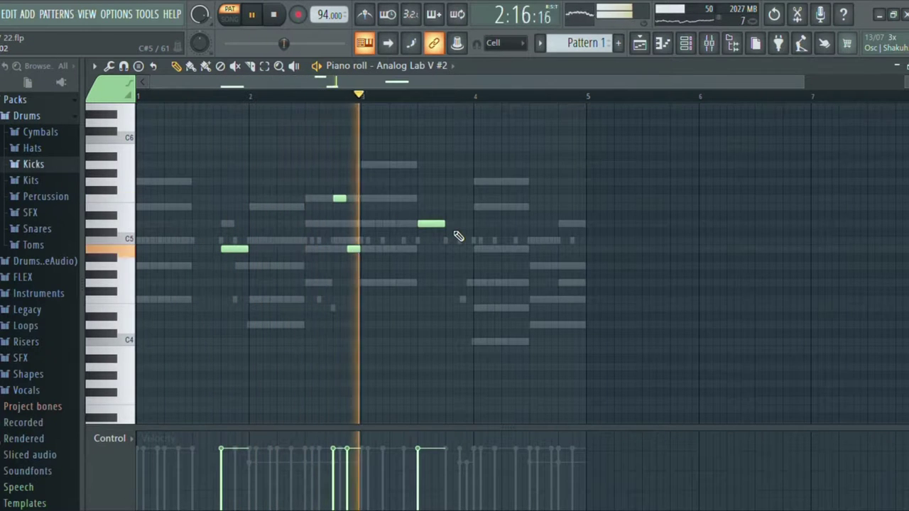
# Add a two-step D5 followed by a two-step G5 on the last beat of bar 4
pyautogui.click(534, 249)
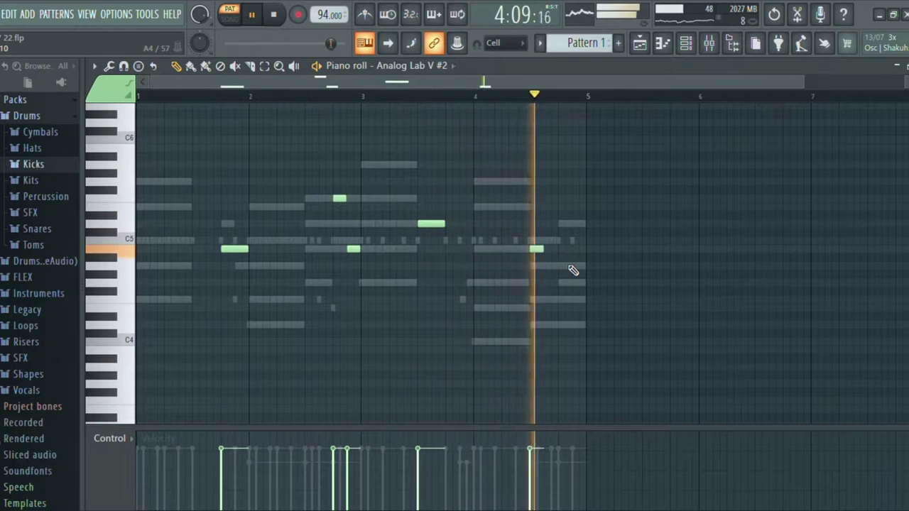
pyautogui.rightClick(538, 250)
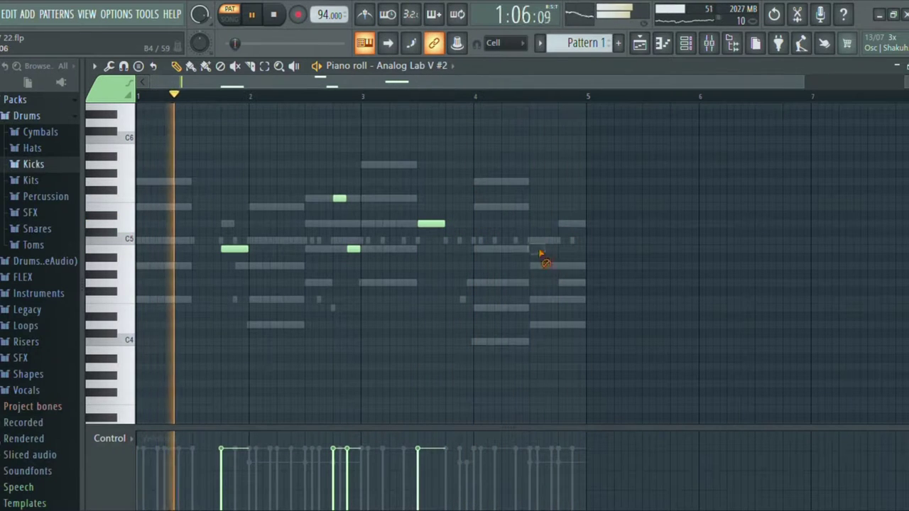
pyautogui.click(565, 249)
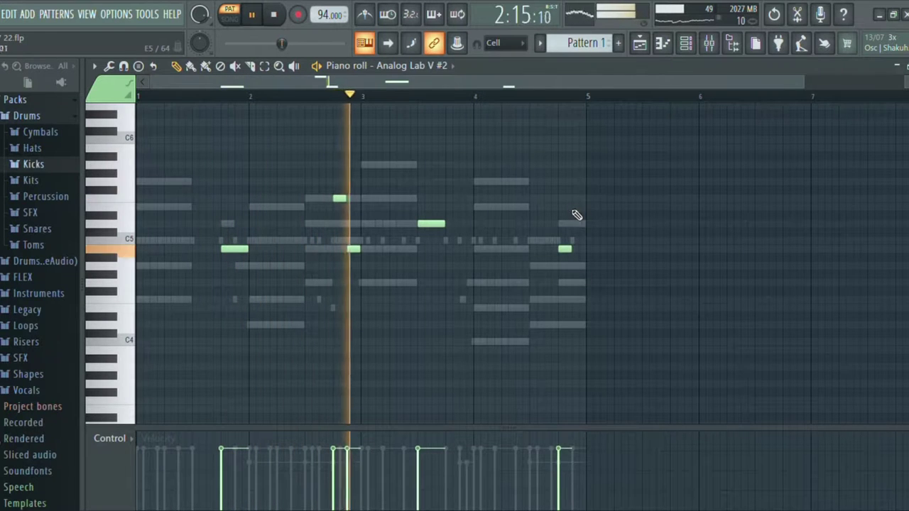
pyautogui.click(578, 181)
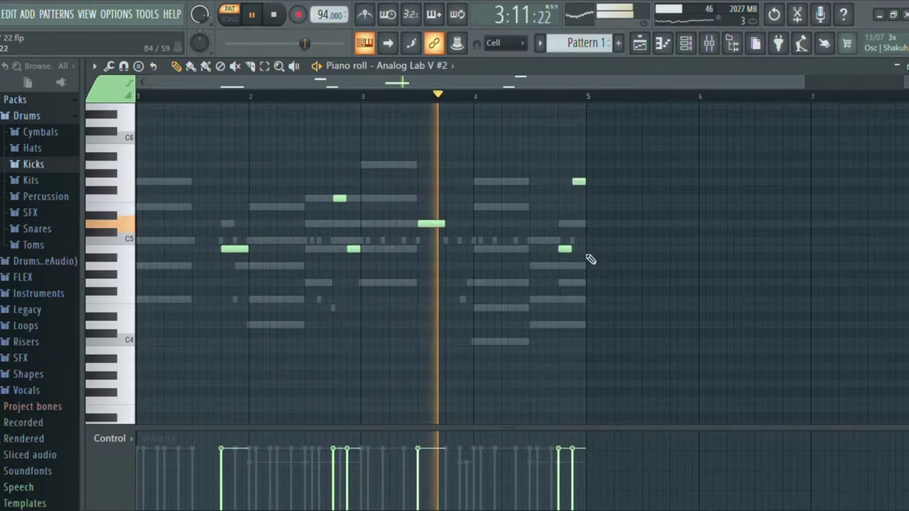
pyautogui.moveTo(574, 249); pyautogui.dragTo(572, 228)
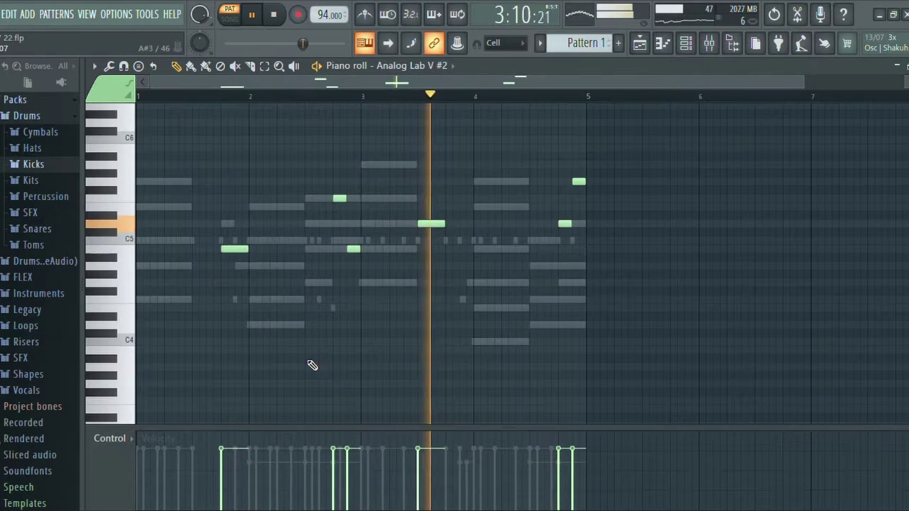
# Try E4 on the first beat of bar 4, replace it with a four-step G4 and close the piano roll
pyautogui.click(486, 310)
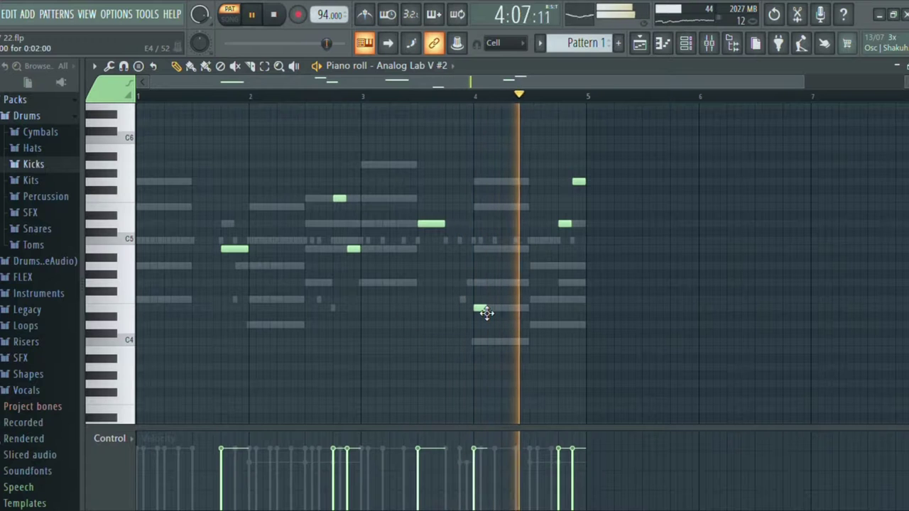
pyautogui.moveTo(488, 309); pyautogui.dragTo(512, 310)
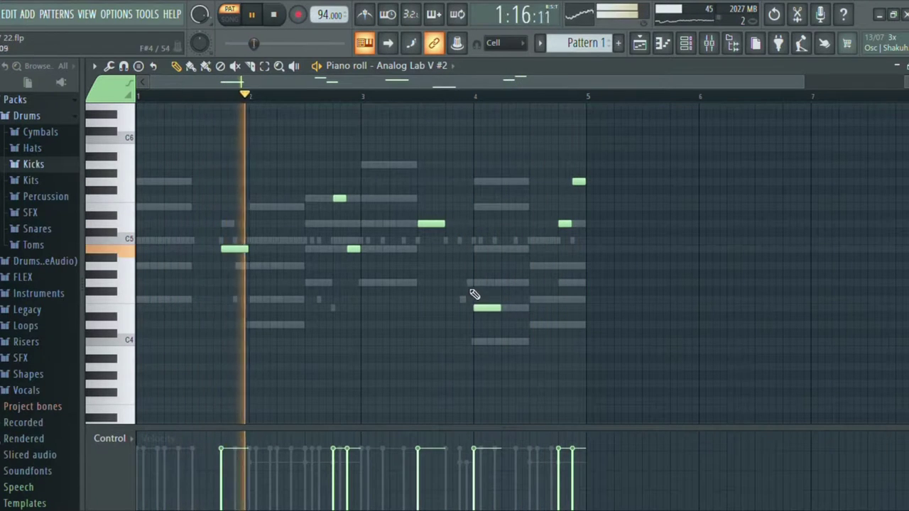
pyautogui.click(485, 286)
pyautogui.rightClick(490, 308)
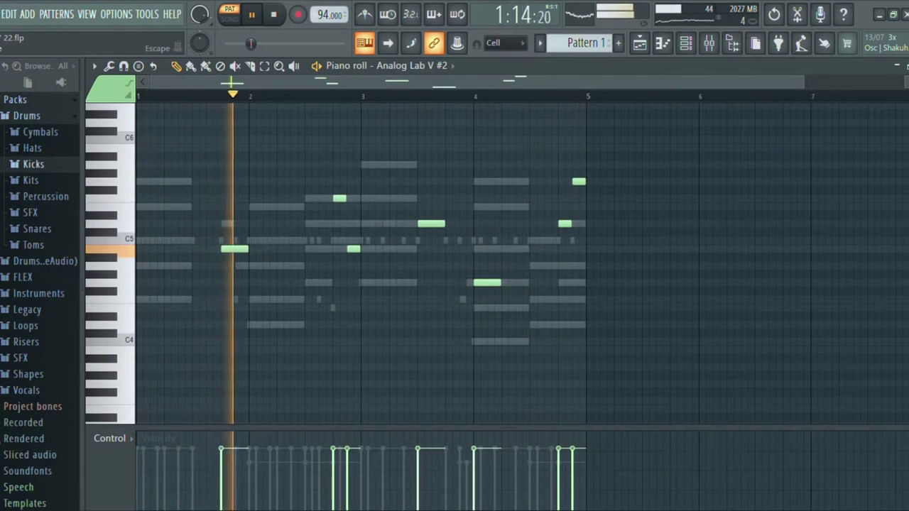
pyautogui.press('Escape')
# Open the Analog Lab V #2 plugin, stop playback and show its macro and effect controls
pyautogui.click(179, 378)
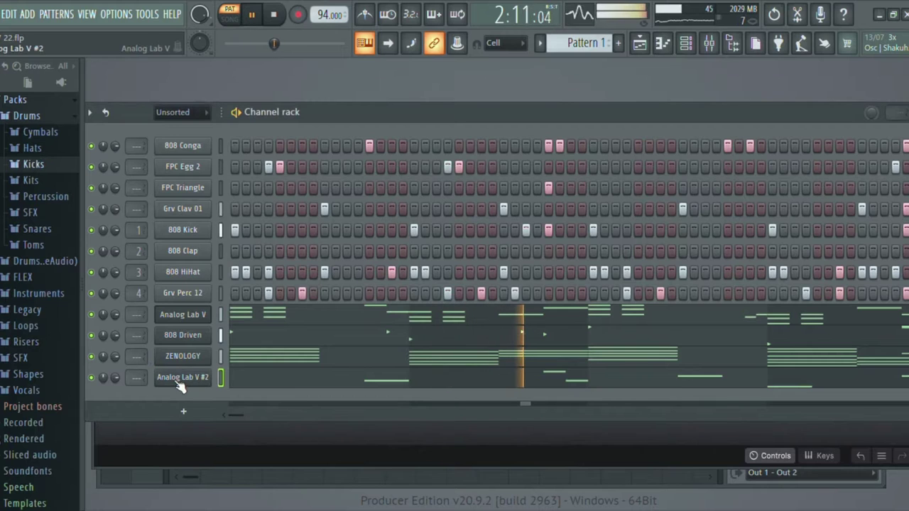
pyautogui.click(174, 378)
pyautogui.press('space')
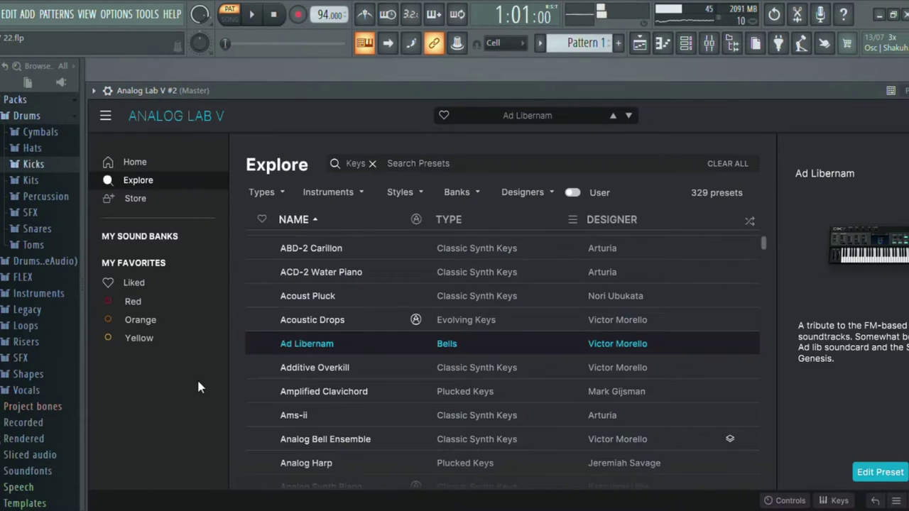
pyautogui.click(789, 501)
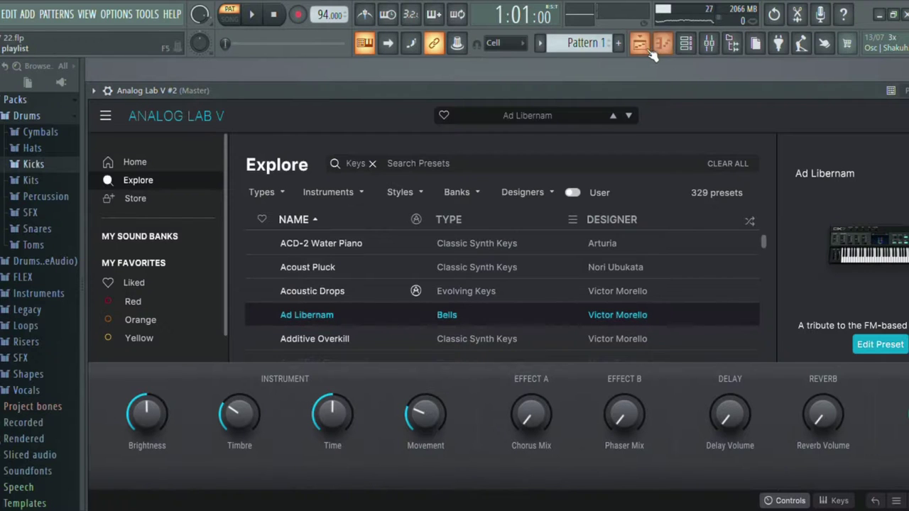
# Solo the Analog Lab V #2 channel, play the pattern and briefly check the mixer
pyautogui.click(685, 42)
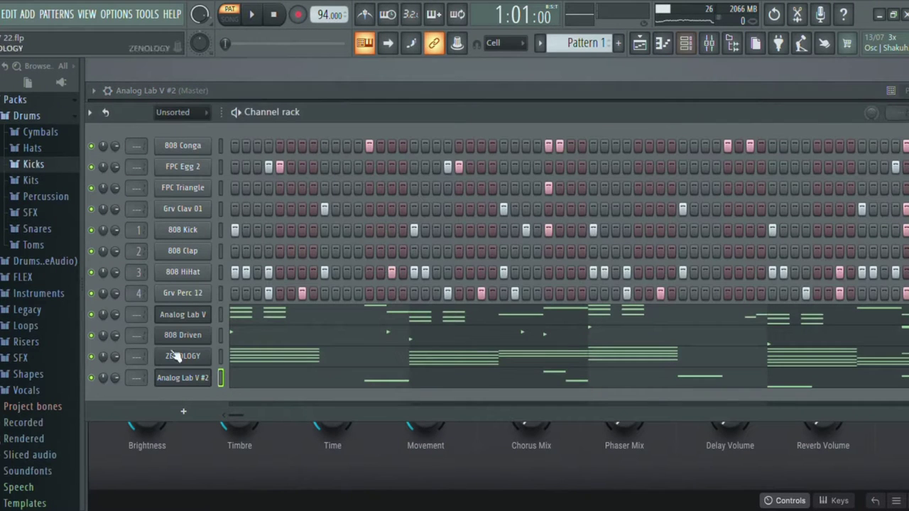
pyautogui.rightClick(91, 378)
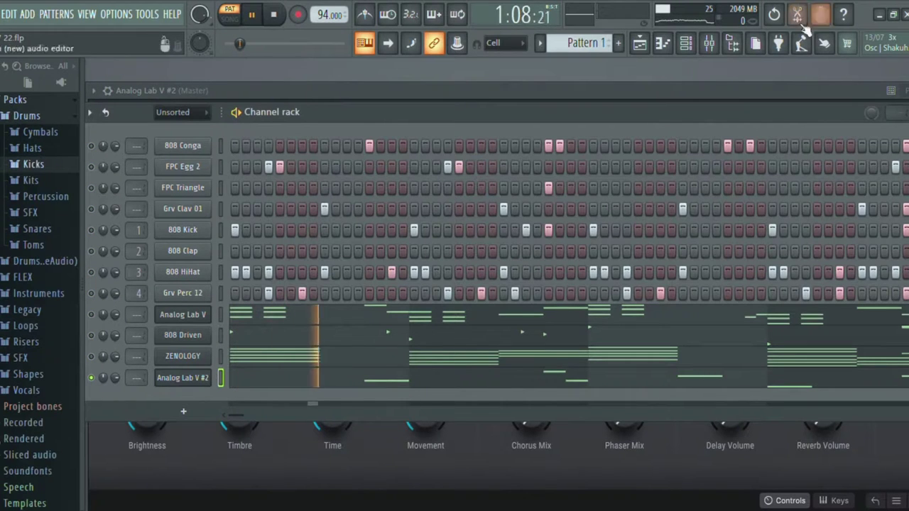
pyautogui.click(708, 44)
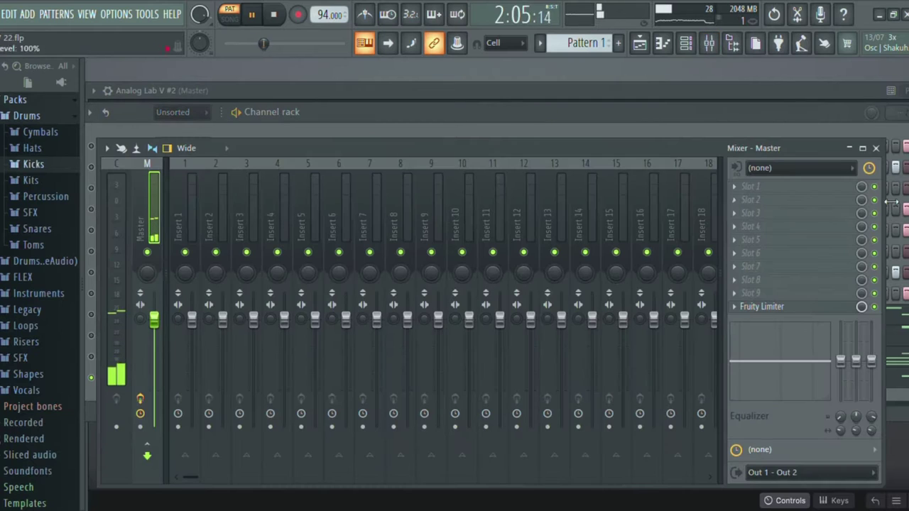
pyautogui.click(875, 149)
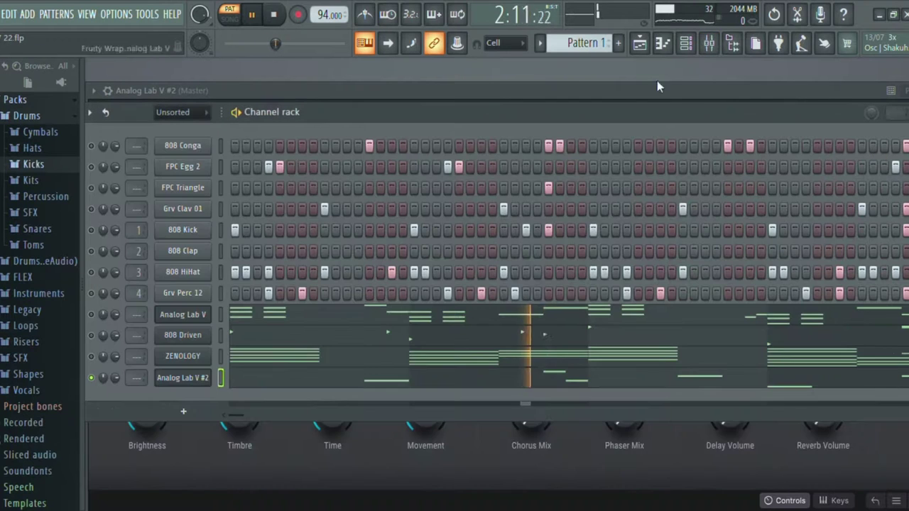
# Lower Ad Libernam's Brightness, Time and Movement, keep Timbre centred, raise Chorus Mix, Phaser Mix and Delay Volume, and set Reverb Volume to -17.5 dB
pyautogui.click(187, 385)
pyautogui.click(186, 384)
pyautogui.moveTo(148, 413); pyautogui.dragTo(148, 458)
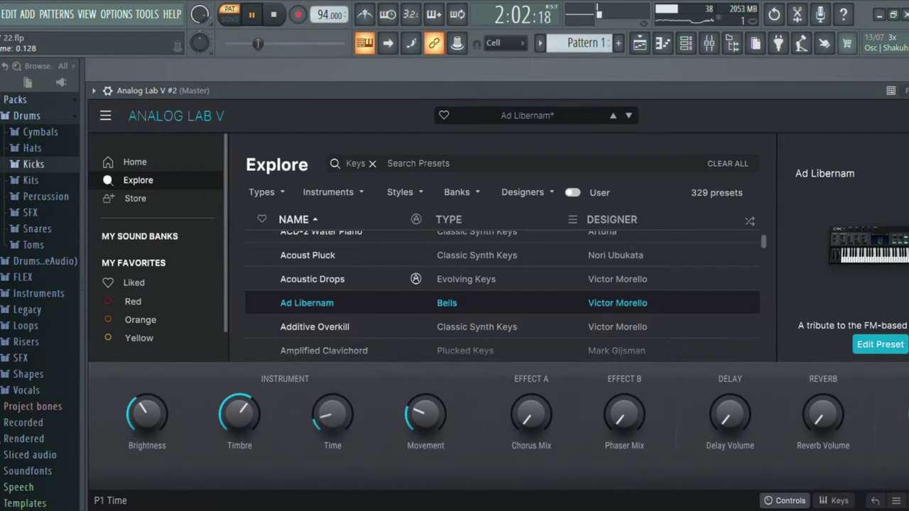
pyautogui.moveTo(327, 419); pyautogui.dragTo(320, 408)
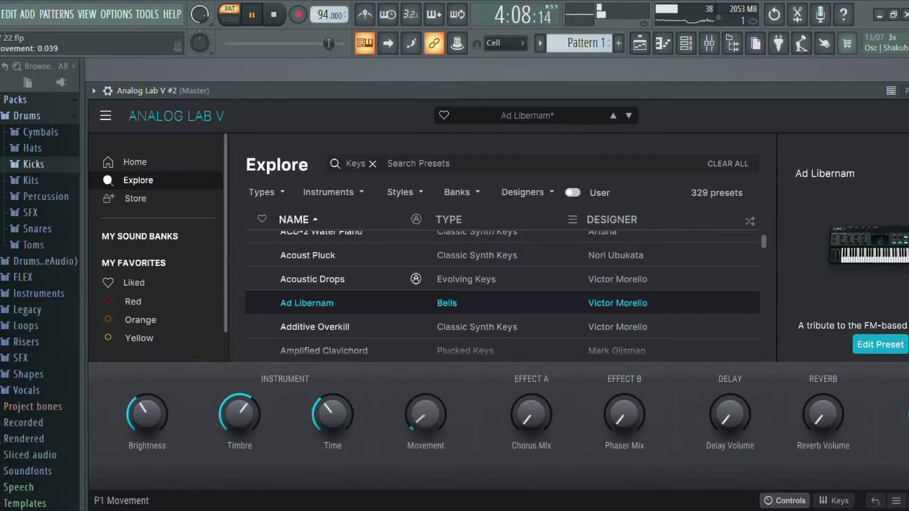
pyautogui.doubleClick(240, 414)
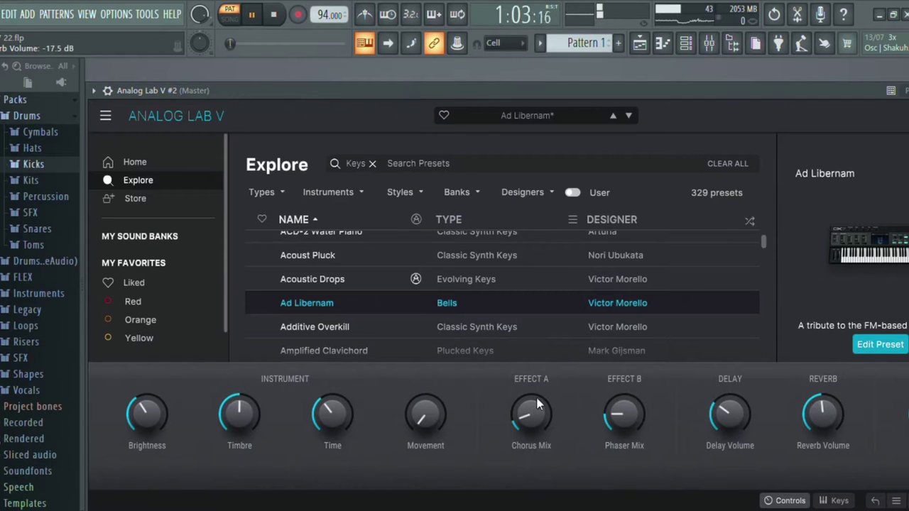
# Unsolo the Analog Lab V #2 channel, lower its Time and turn Delay Volume fully down against the full beat, and stop playback
pyautogui.press('F6')
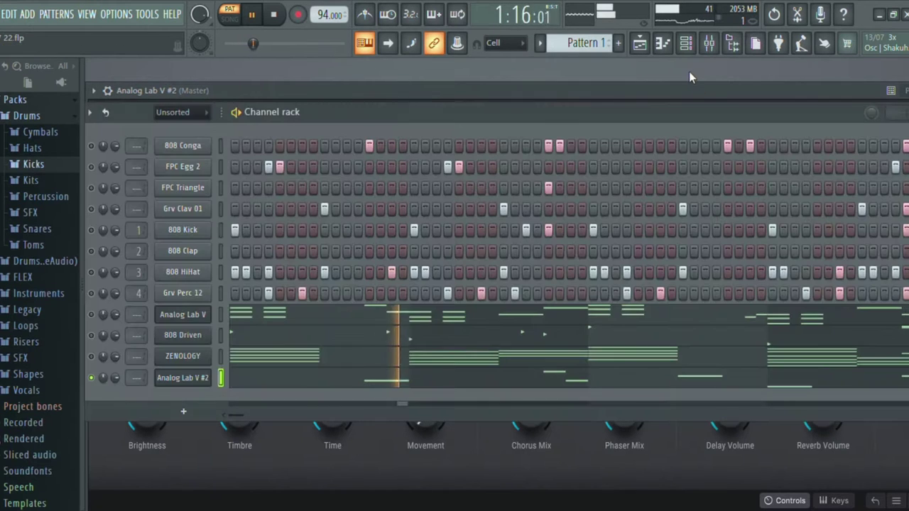
pyautogui.rightClick(92, 380)
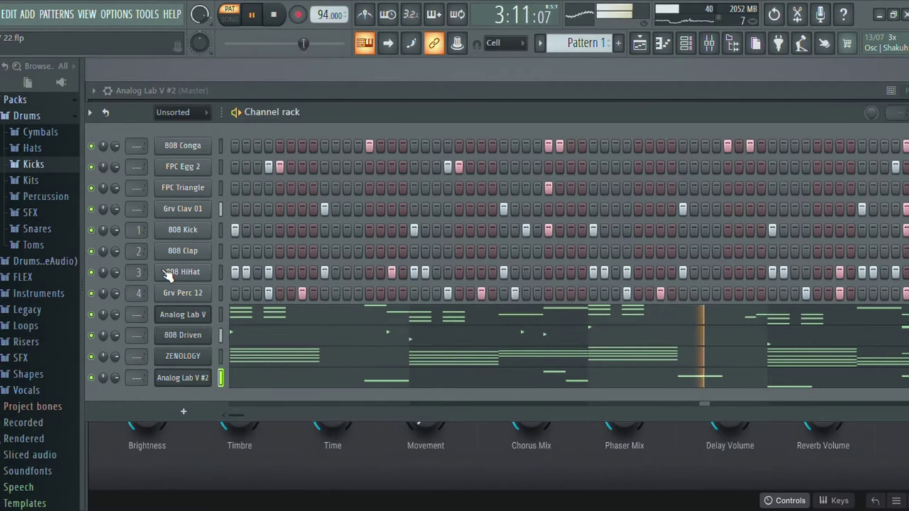
pyautogui.click(650, 467)
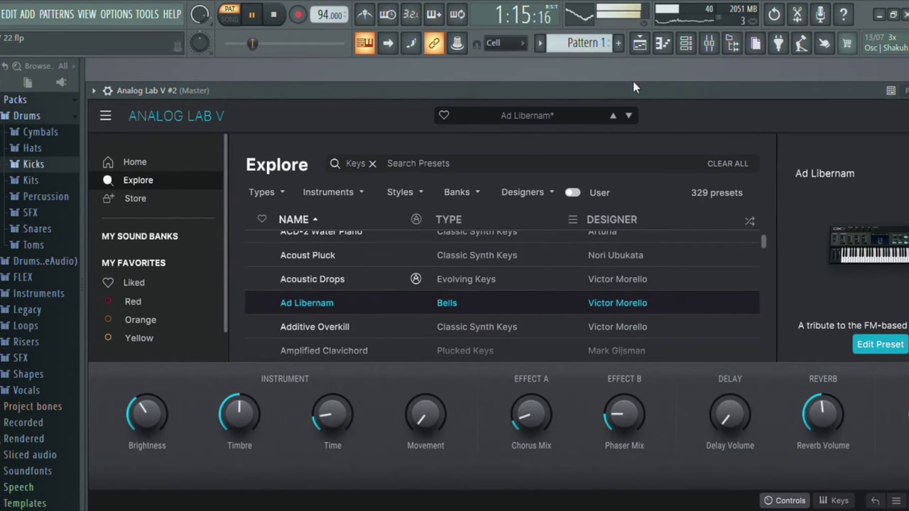
pyautogui.press('F6')
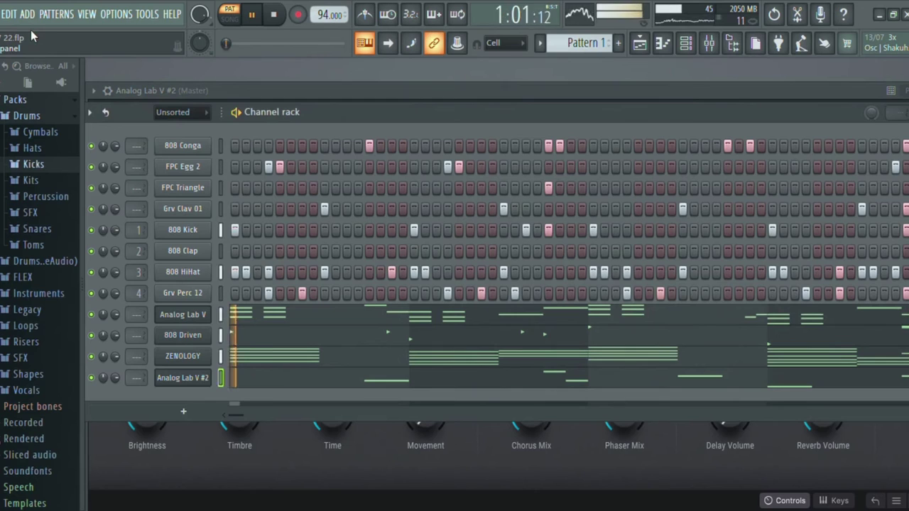
pyautogui.press('space')
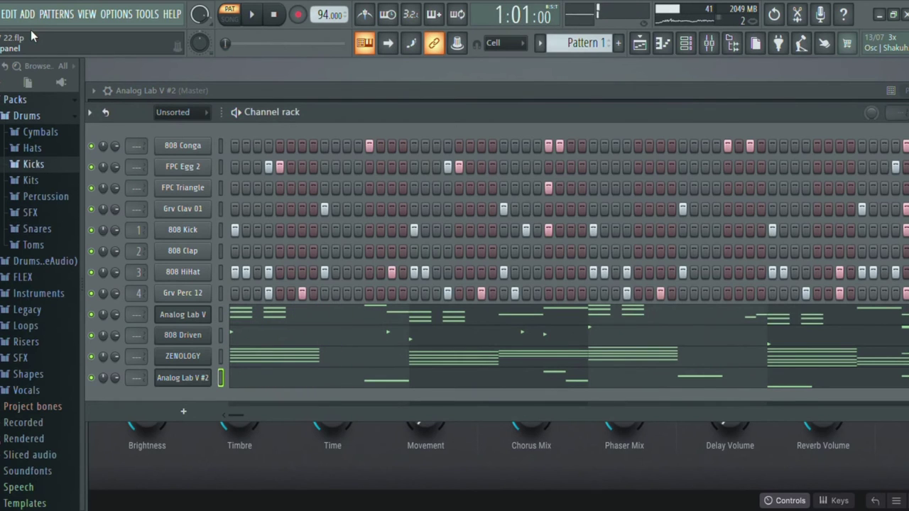